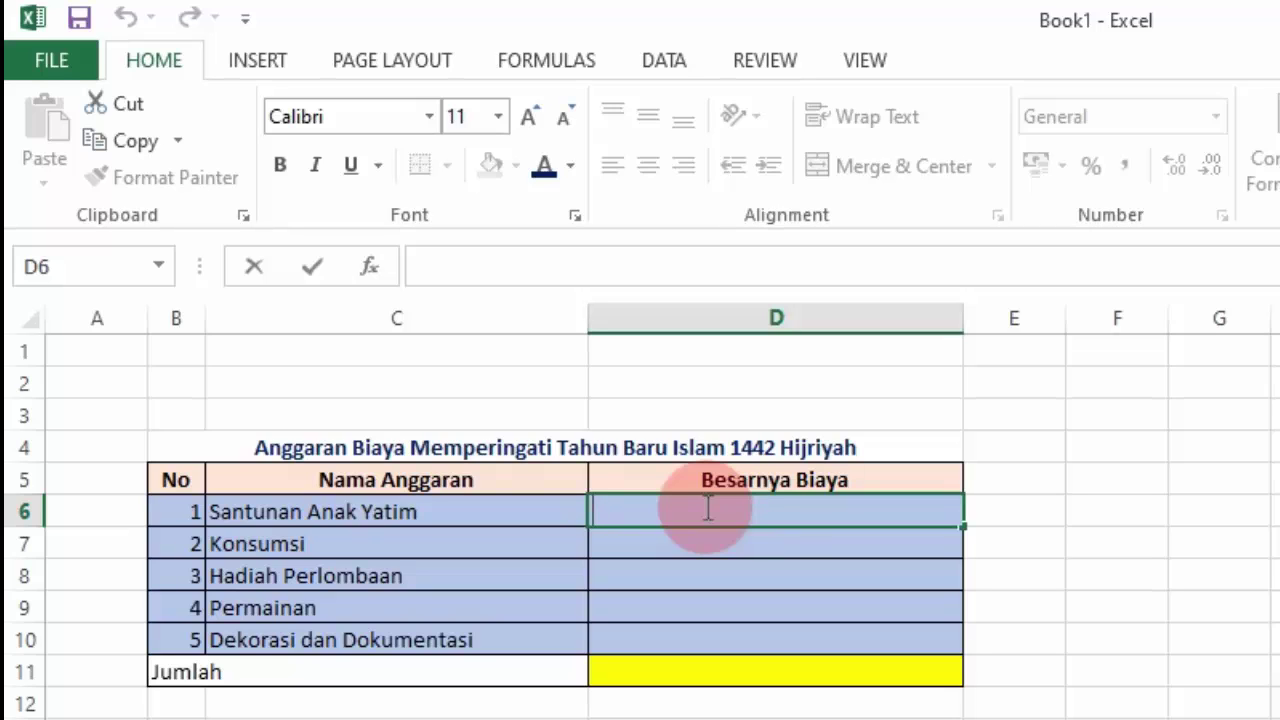
Enter the budget costs 2000000, 1500000, 1500000, 1000000 and 1000000 in cells D6 to D10
type("2000000")
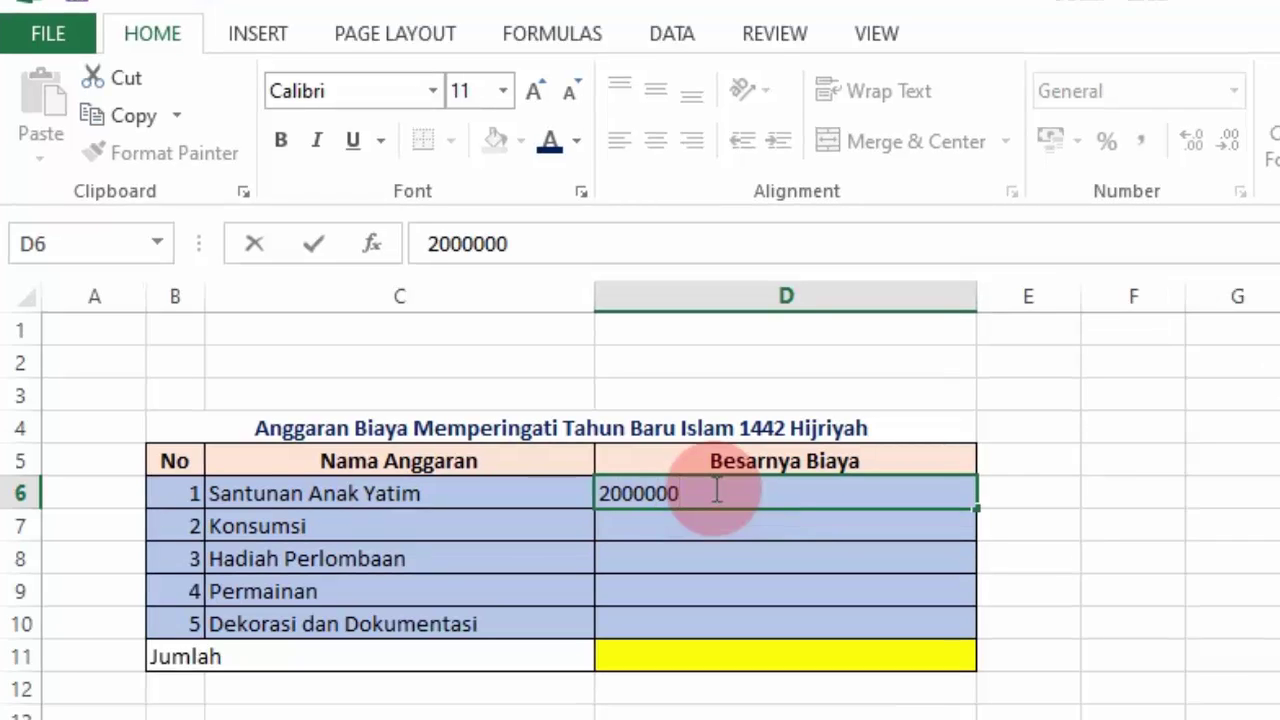
key("Return")
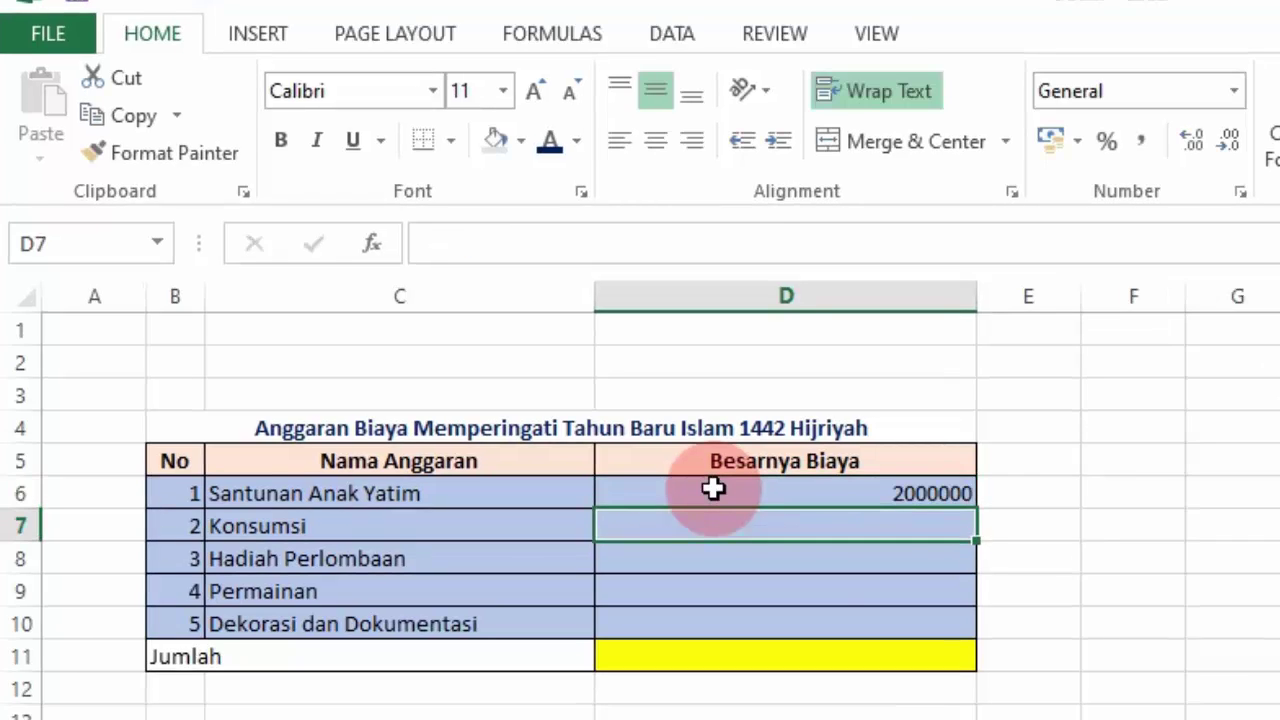
type("15000")
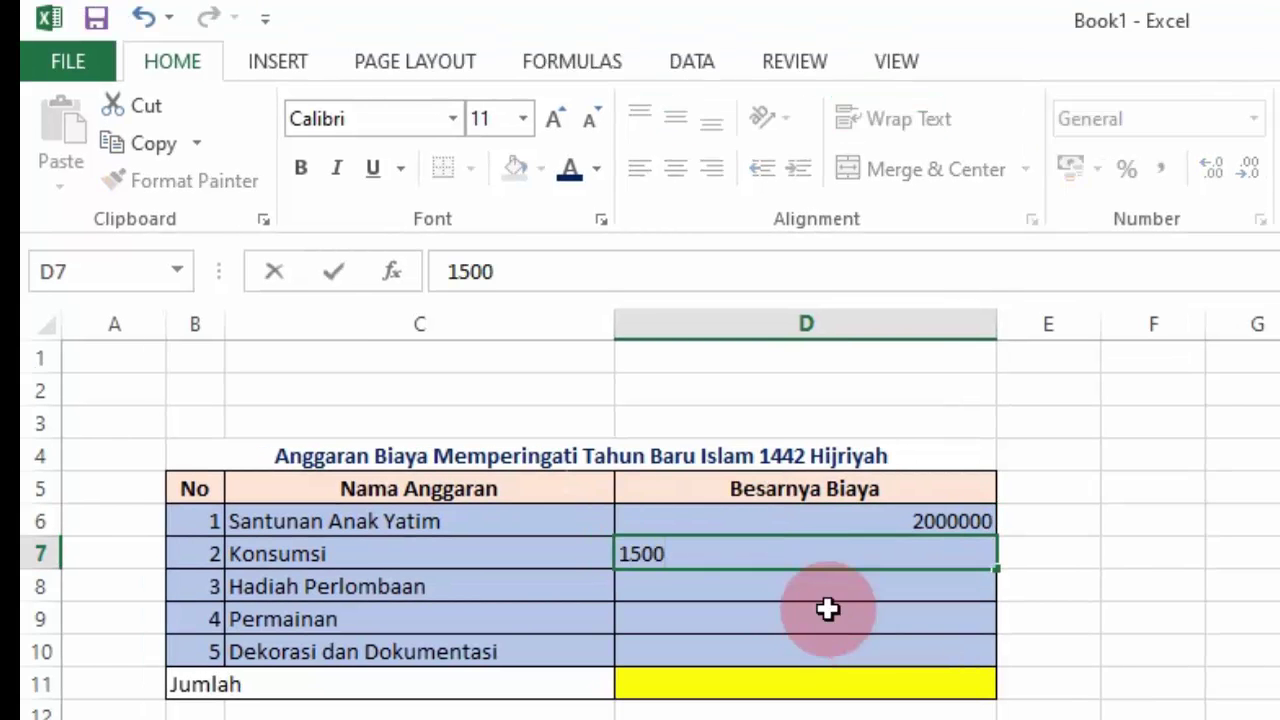
type("00")
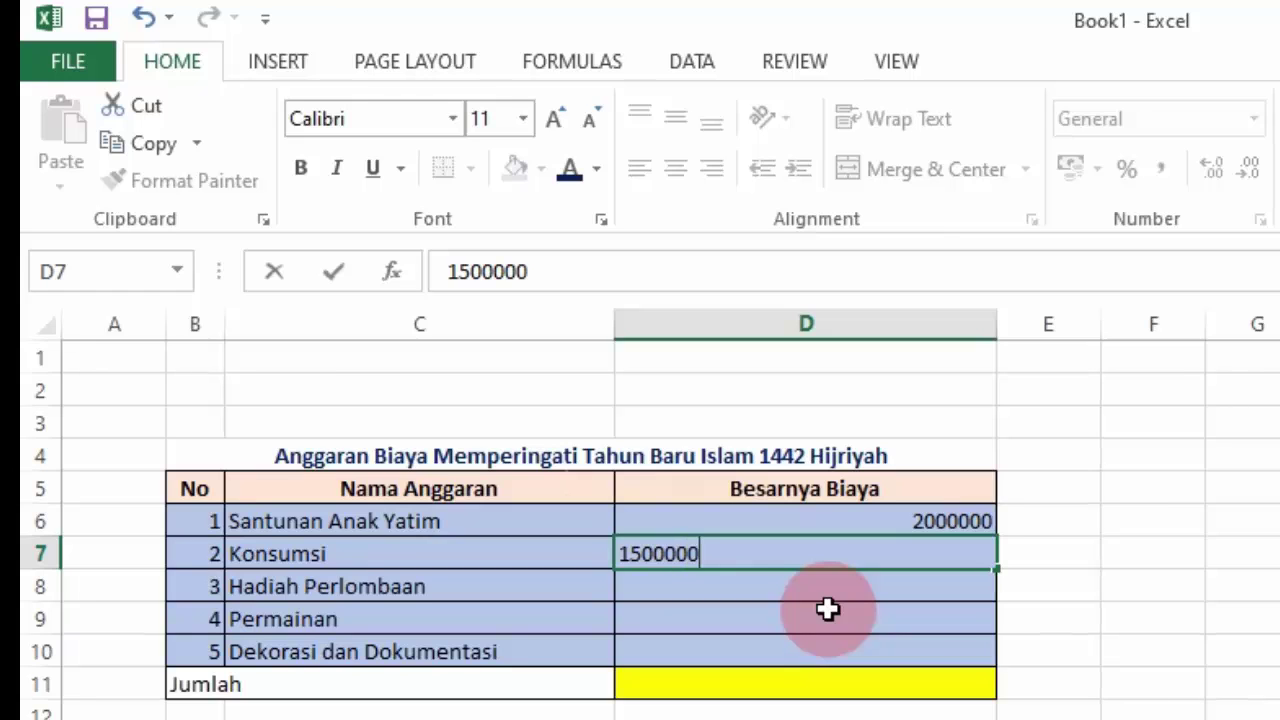
key("Return")
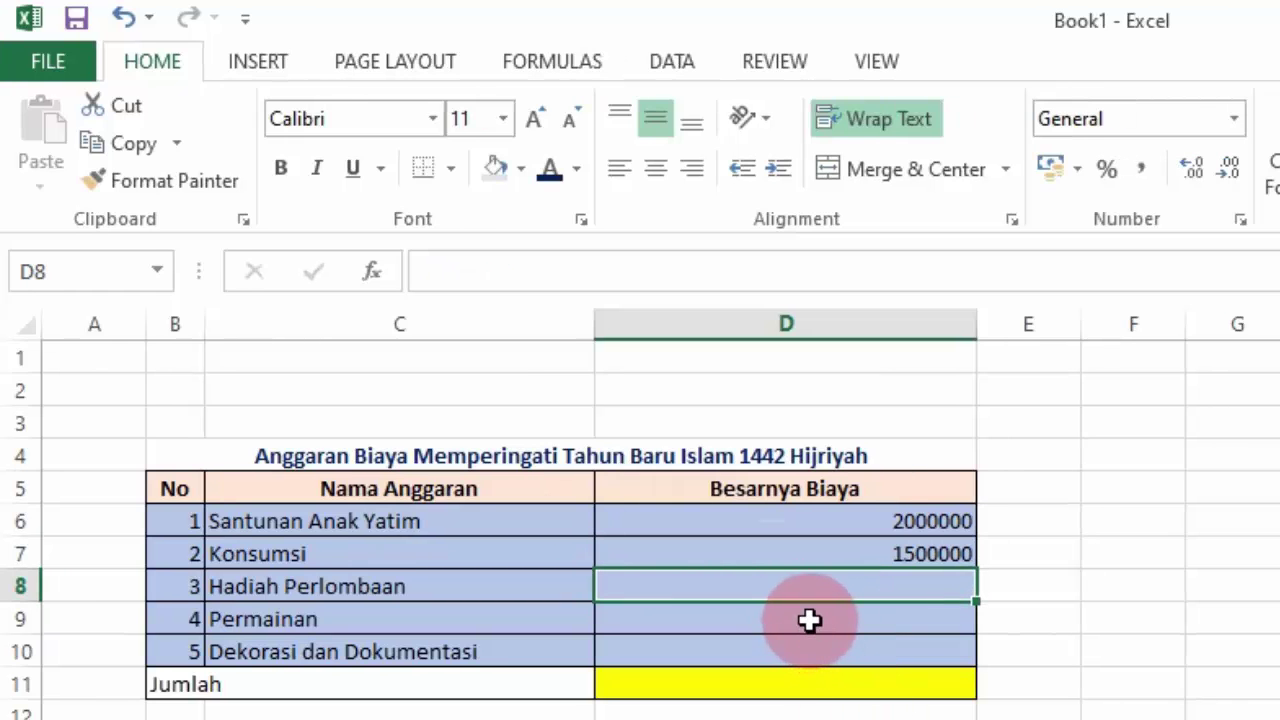
type("1500000")
key("Return")
type("1000000")
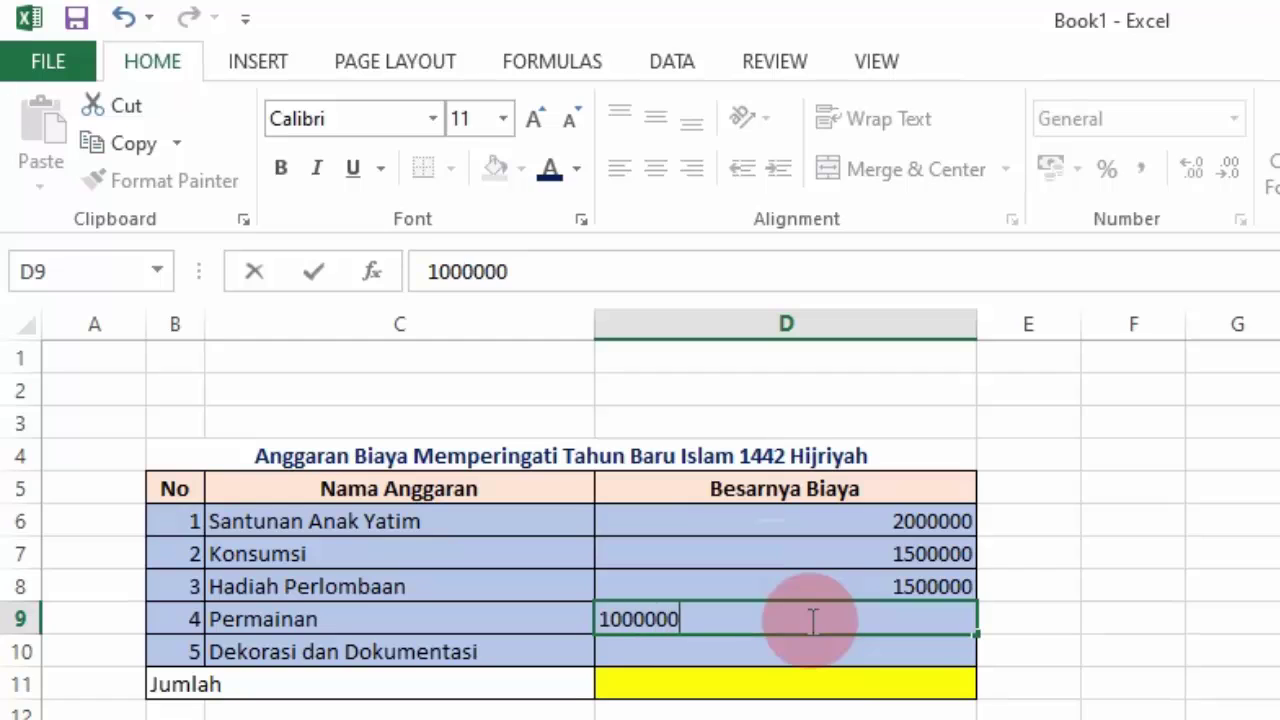
key("Return")
type("1000000")
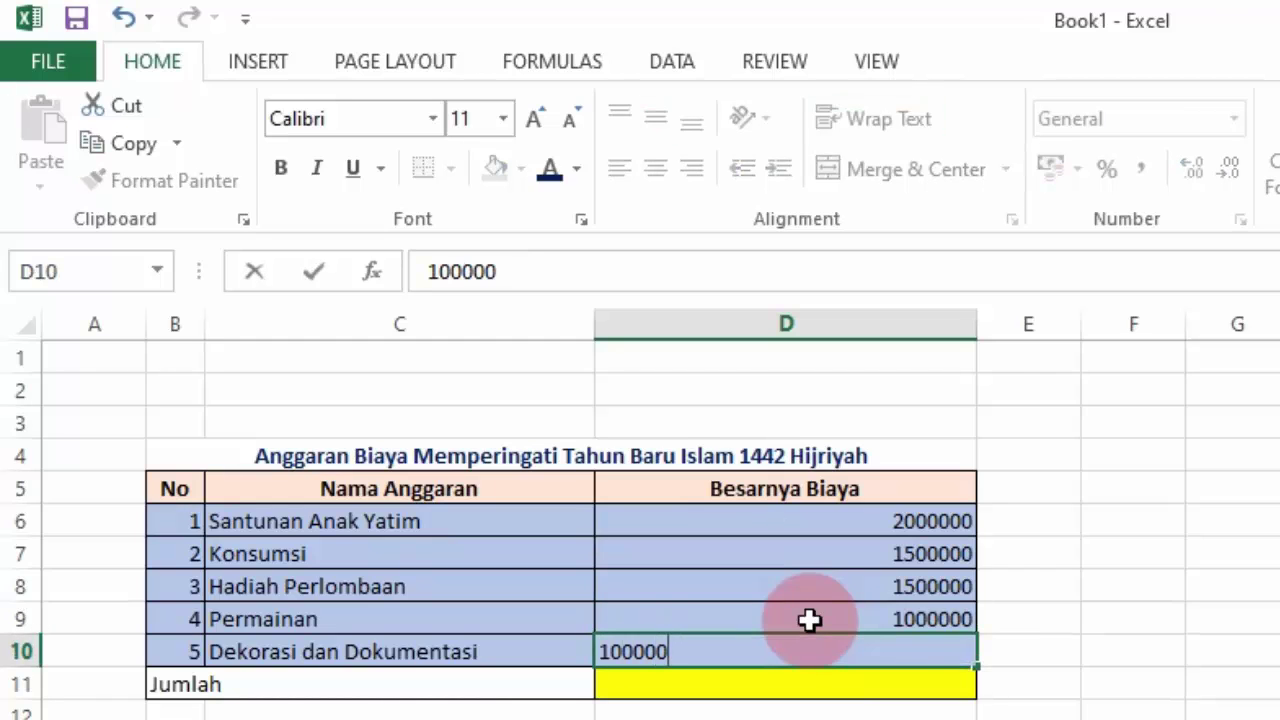
key("Return")
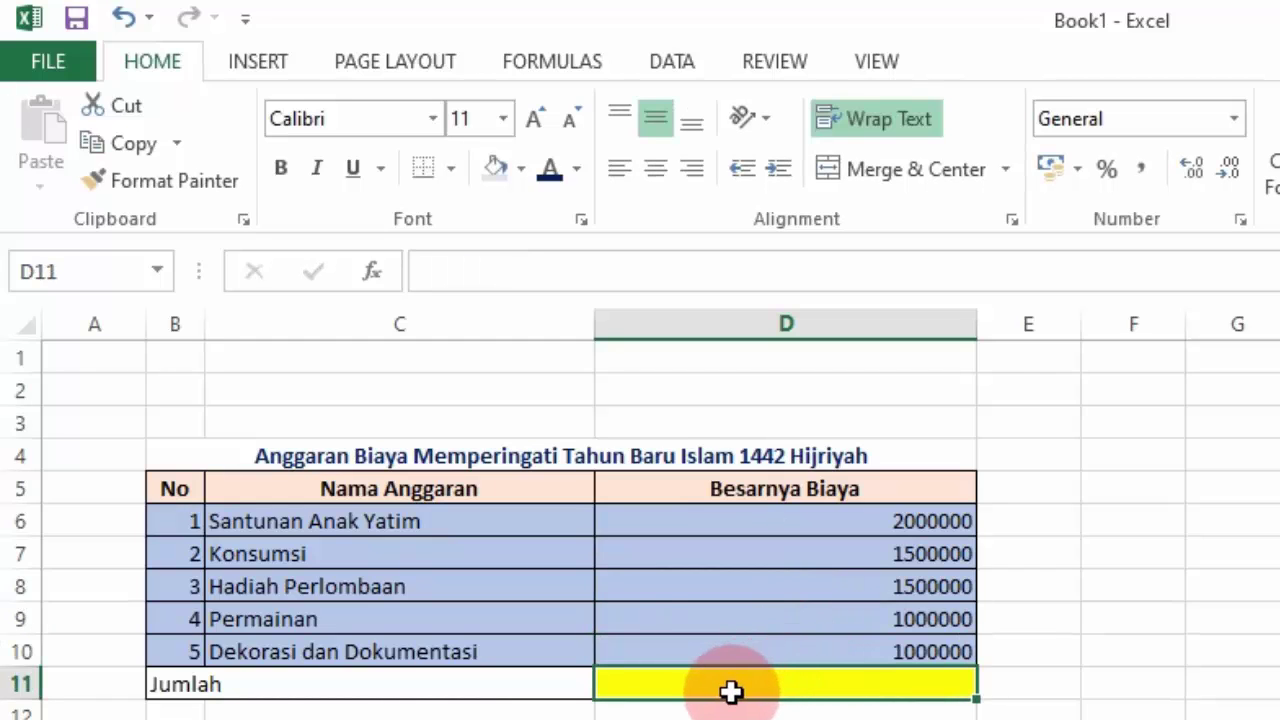
Total the costs in the Jumlah row by entering the formula =sum(D6:D10) in cell D11
double_click(790, 688)
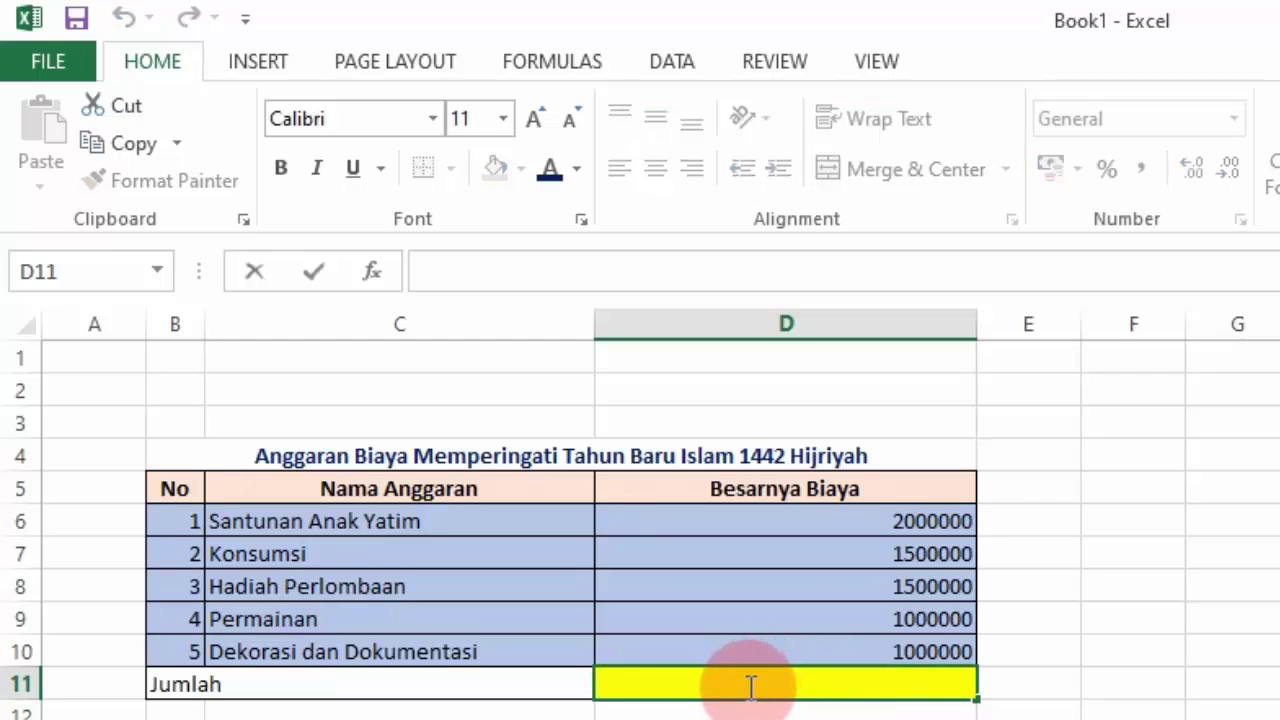
type("=")
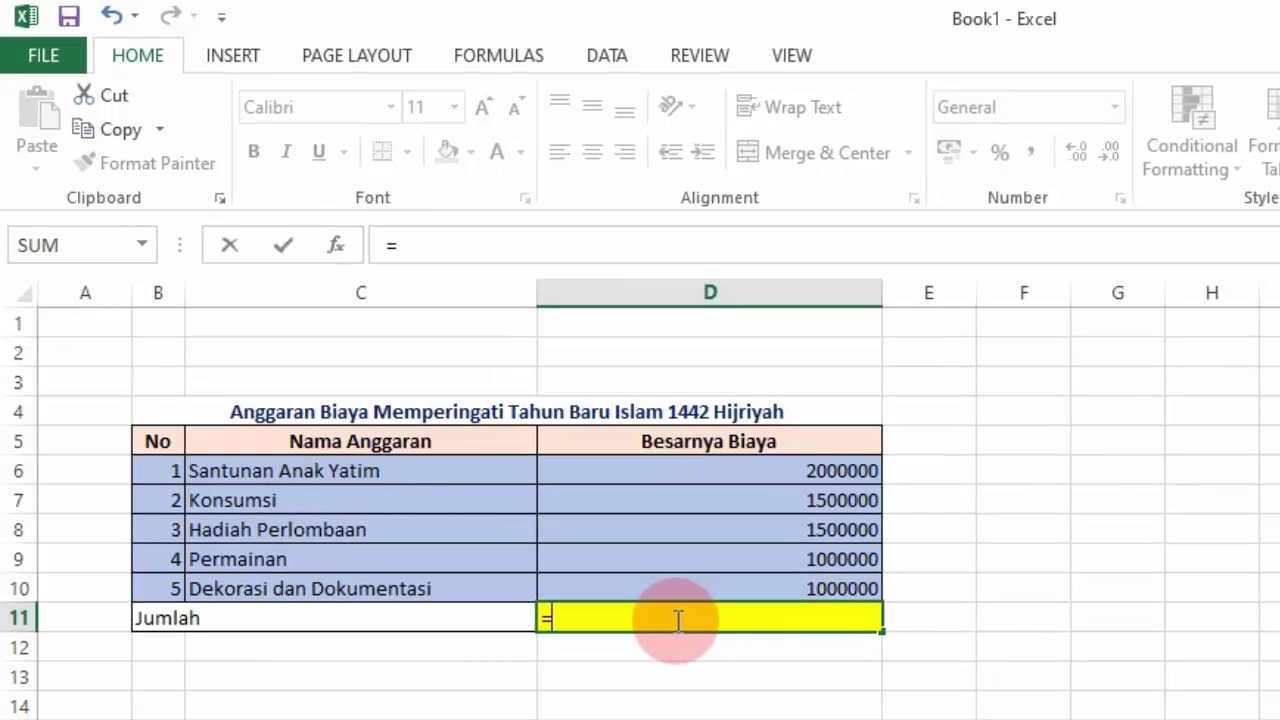
type("sum")
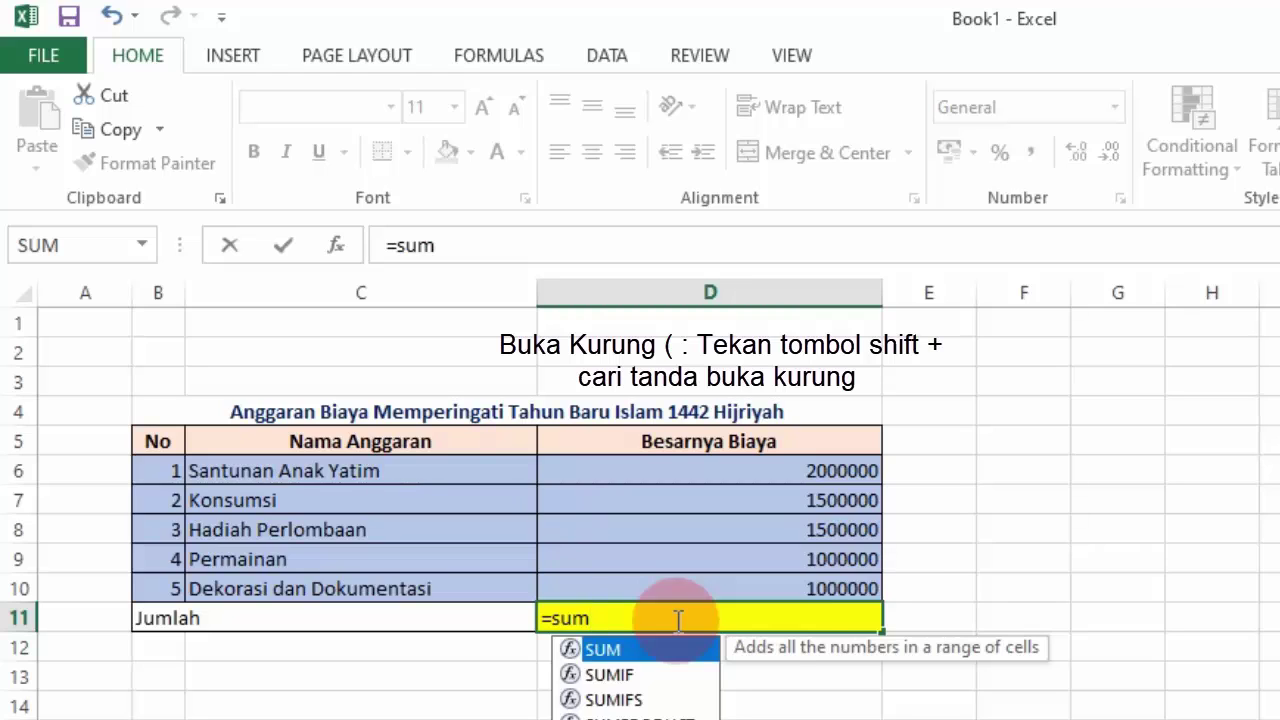
type("(")
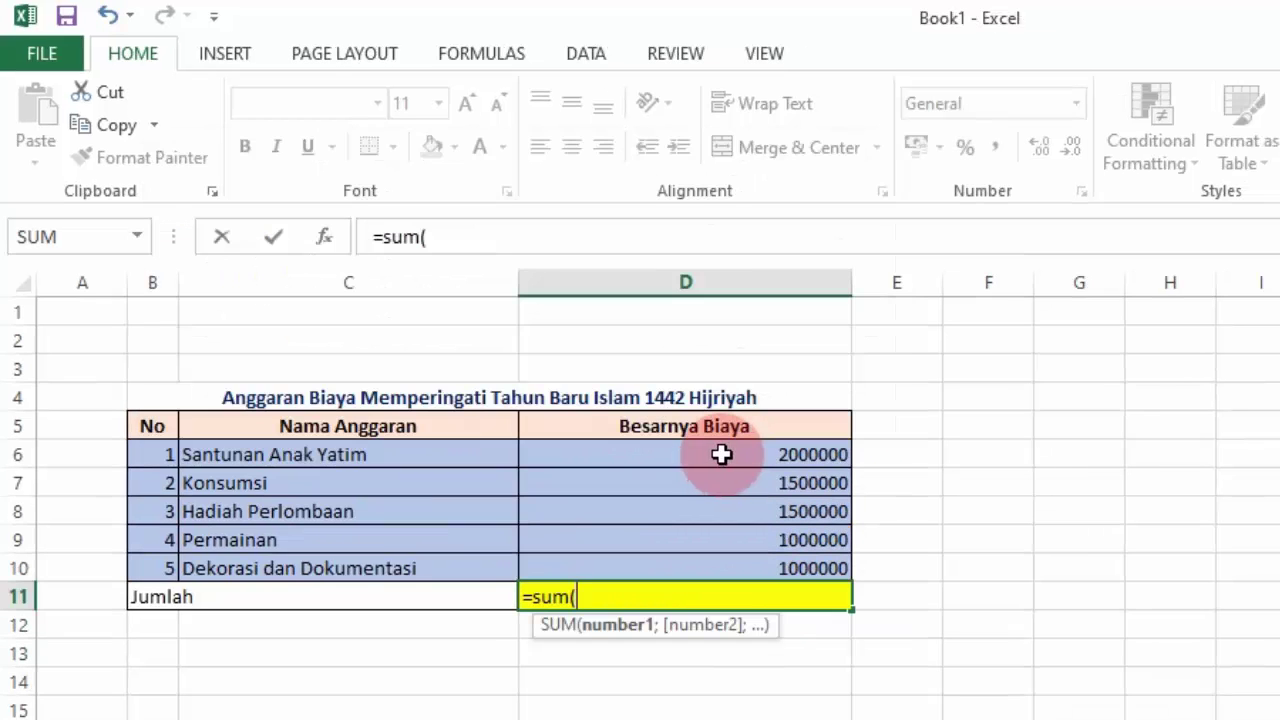
left_click(748, 474)
left_click_drag(738, 461, 768, 566)
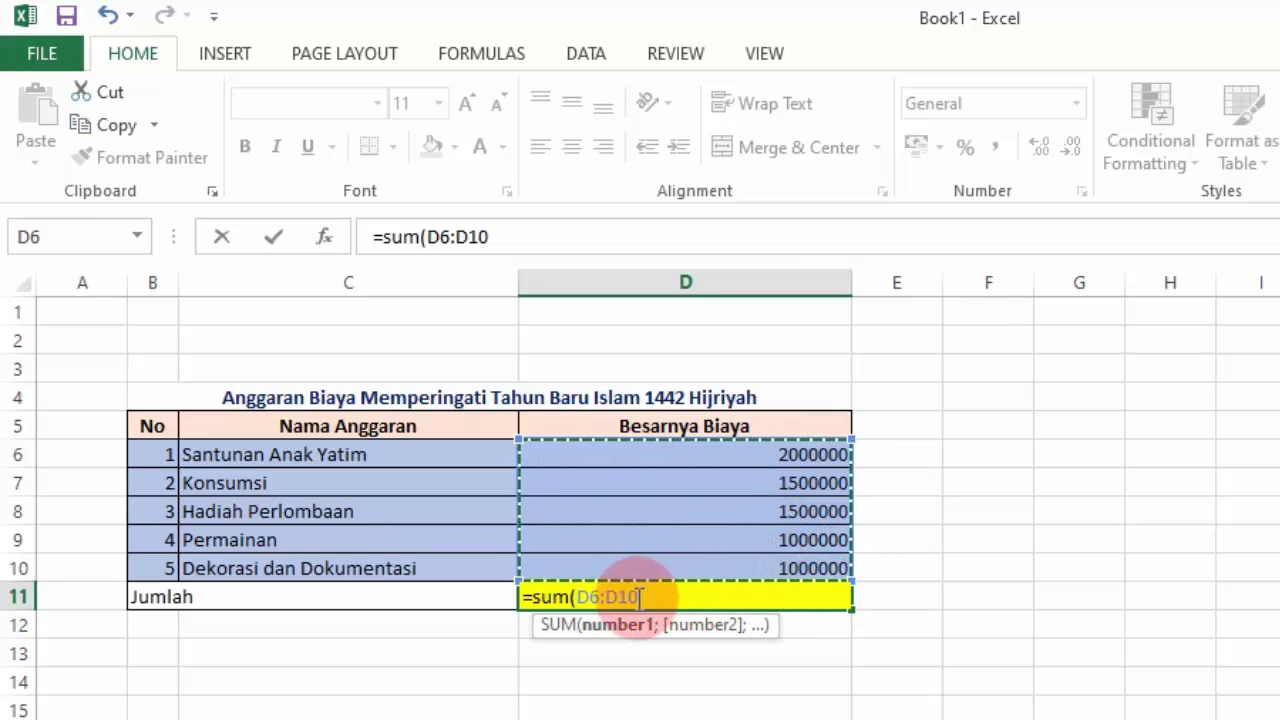
left_click(580, 597)
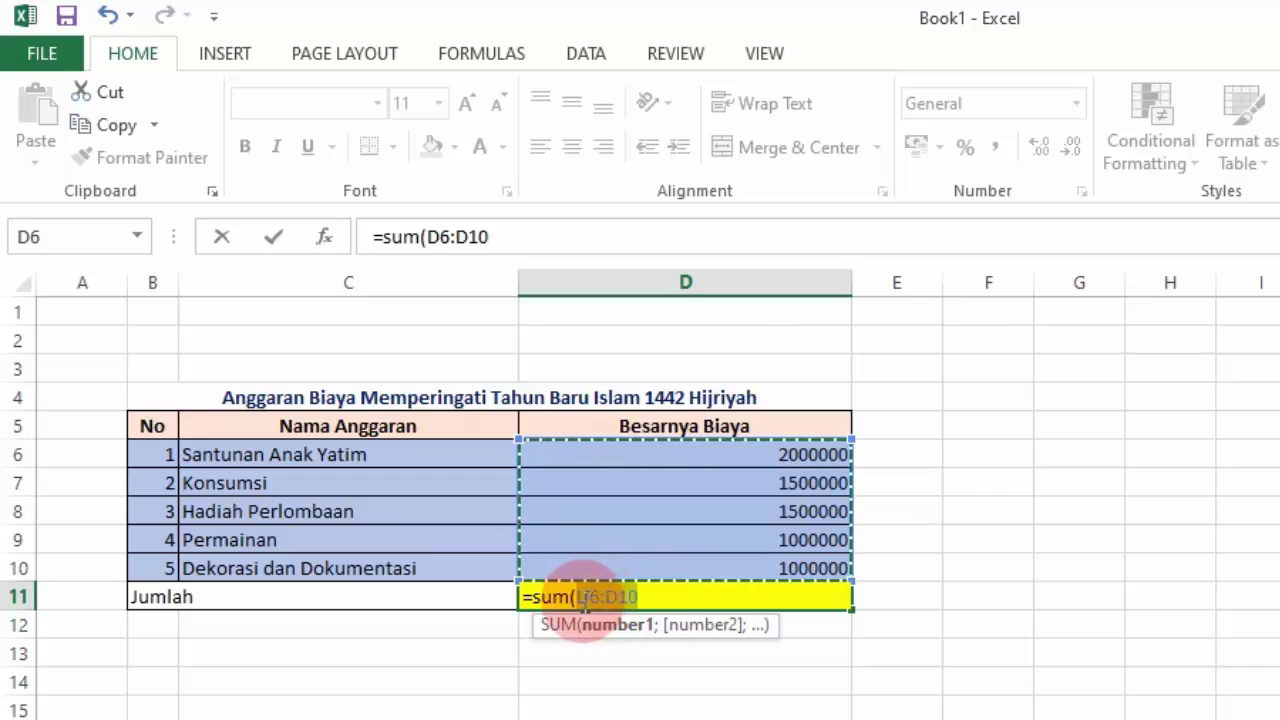
left_click(648, 597)
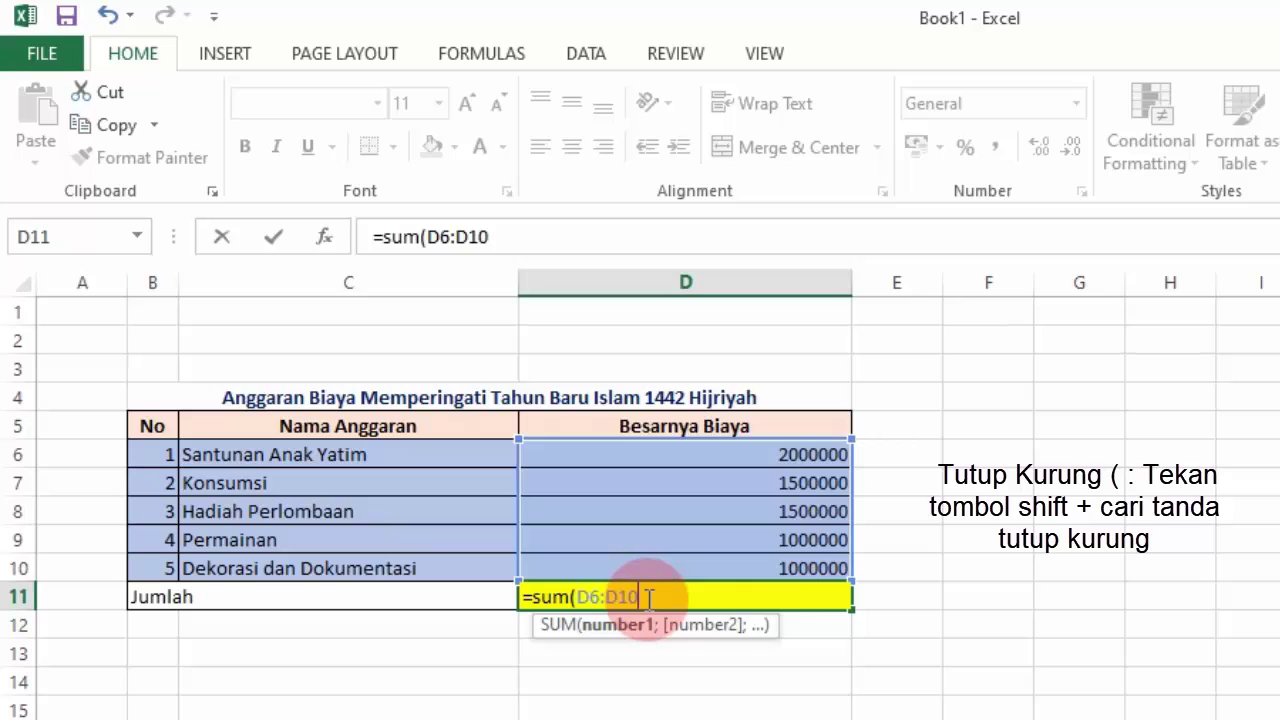
type(")")
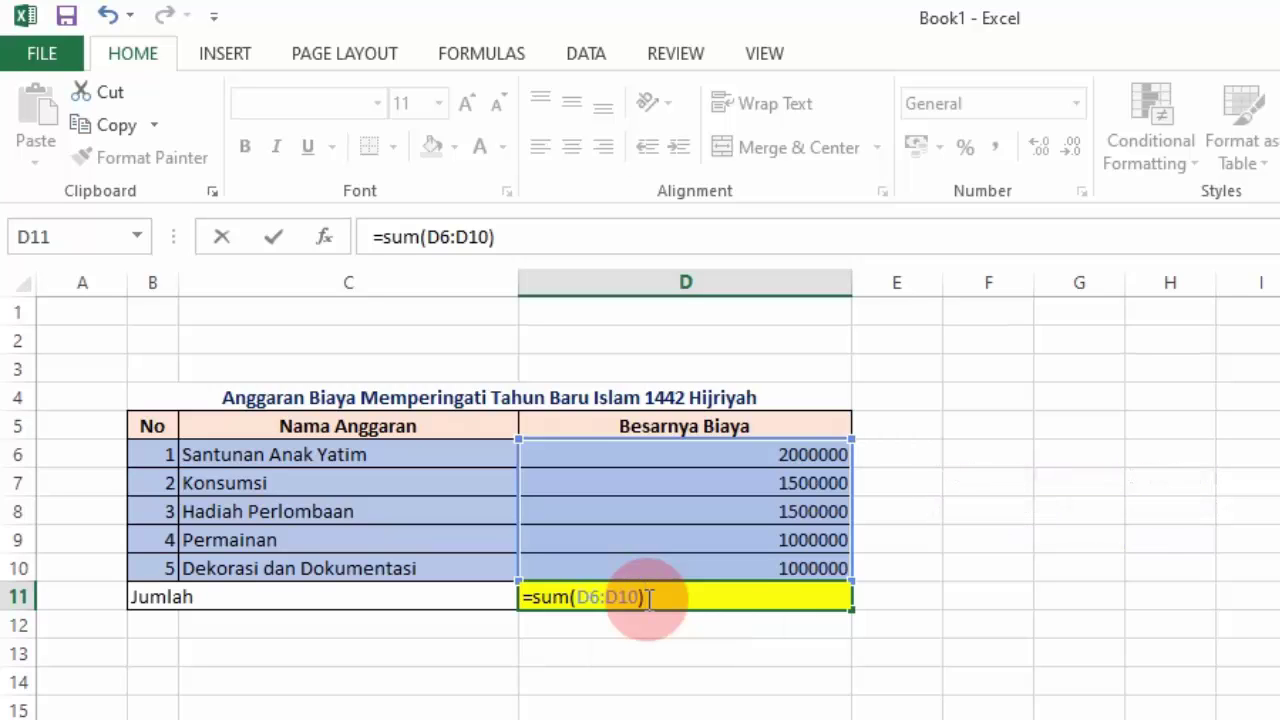
key("Return")
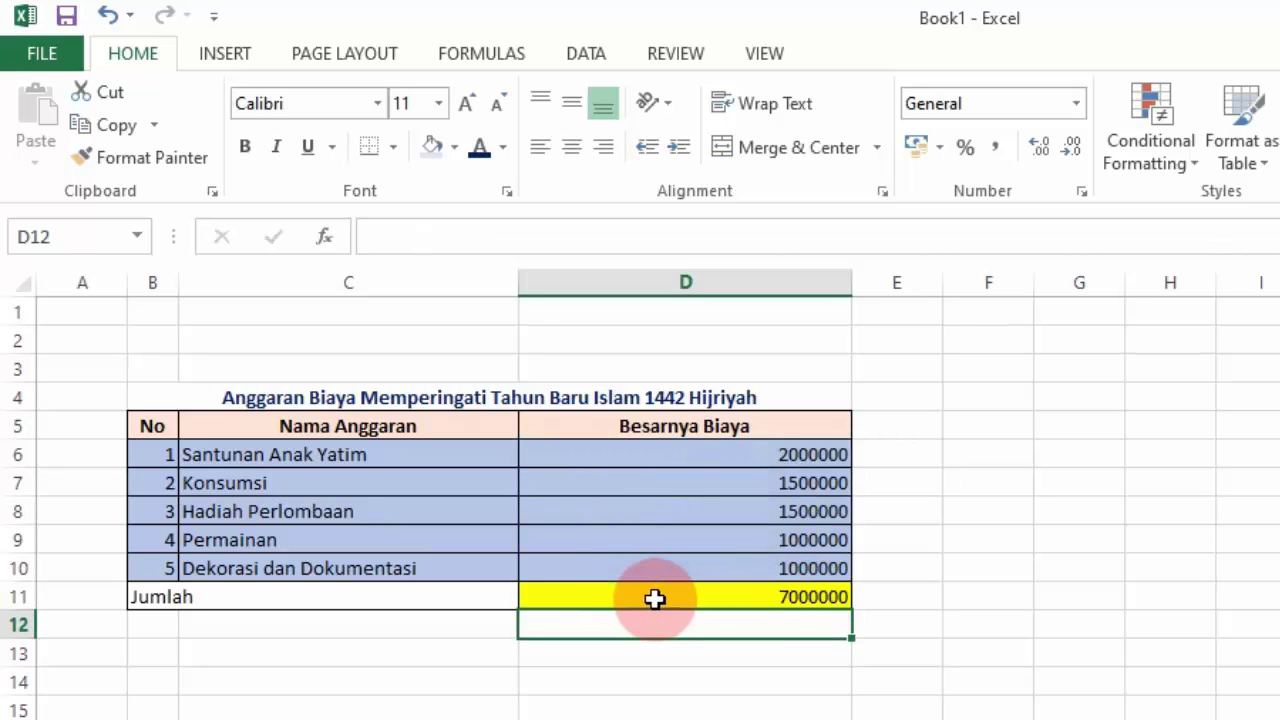
left_click(780, 597)
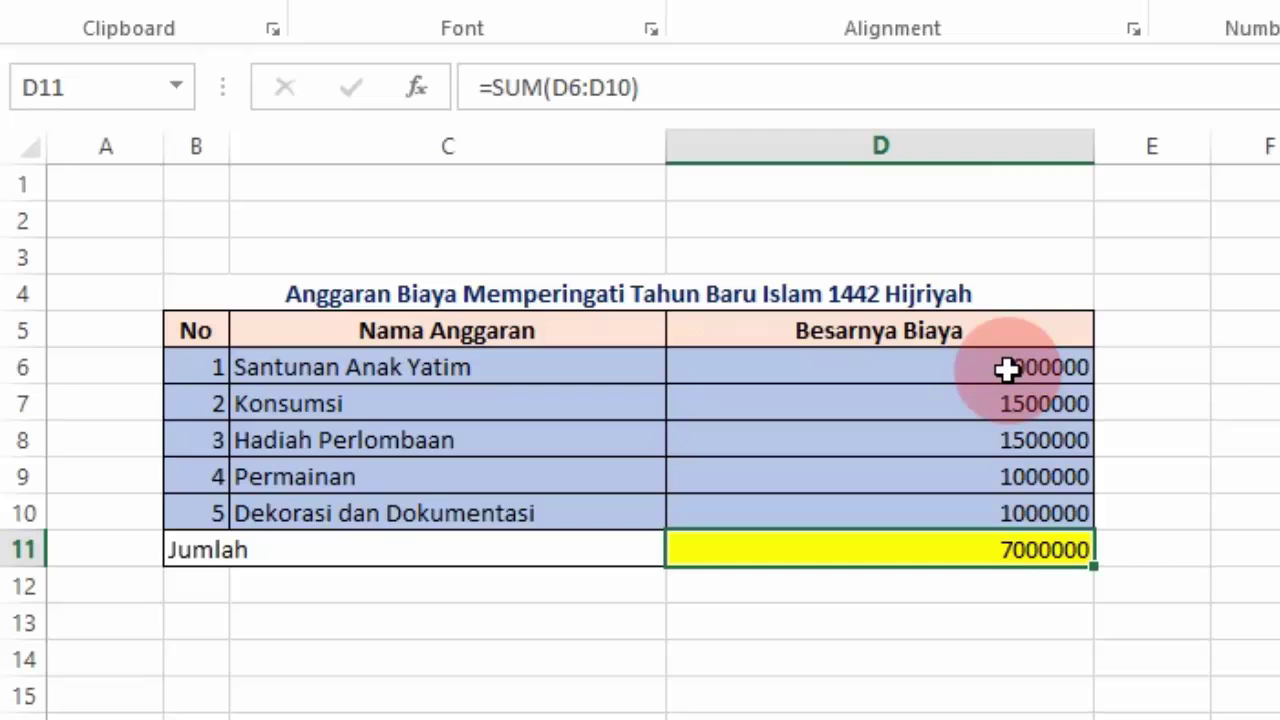
Format the costs and total in D6:D11 with the Accounting number format and the Rp symbol
left_click(966, 368)
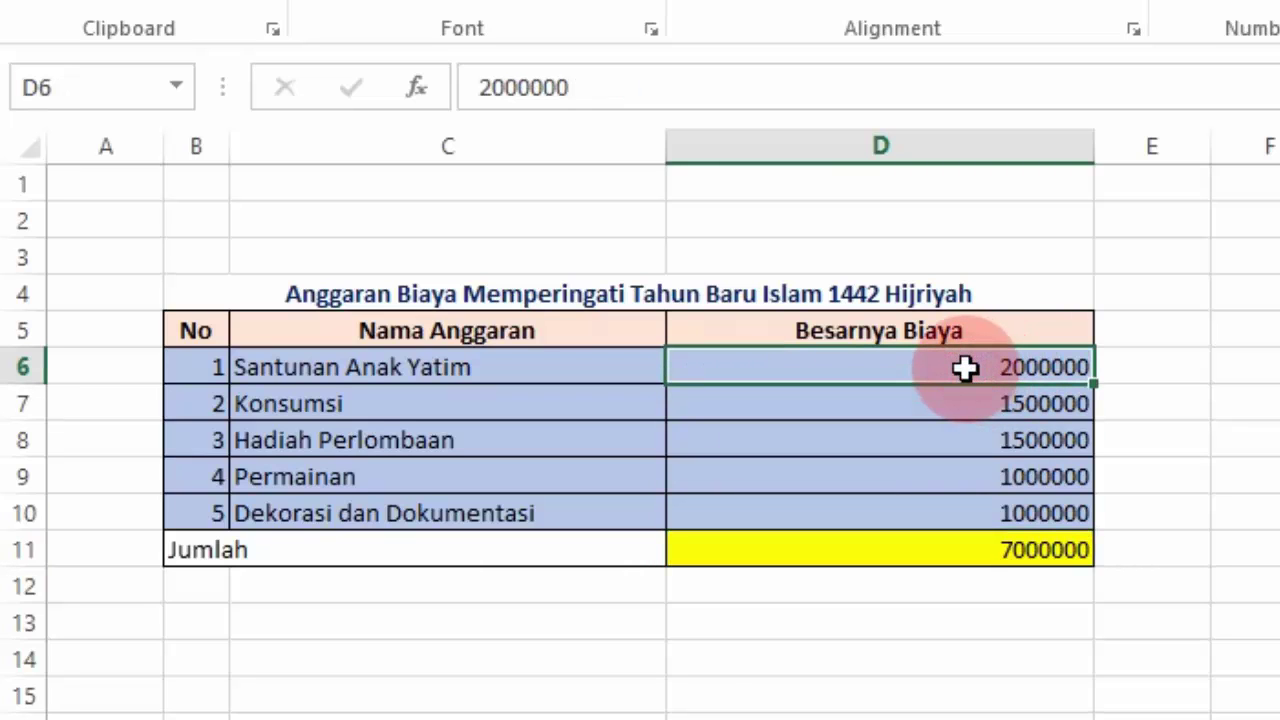
left_click_drag(966, 368, 969, 549)
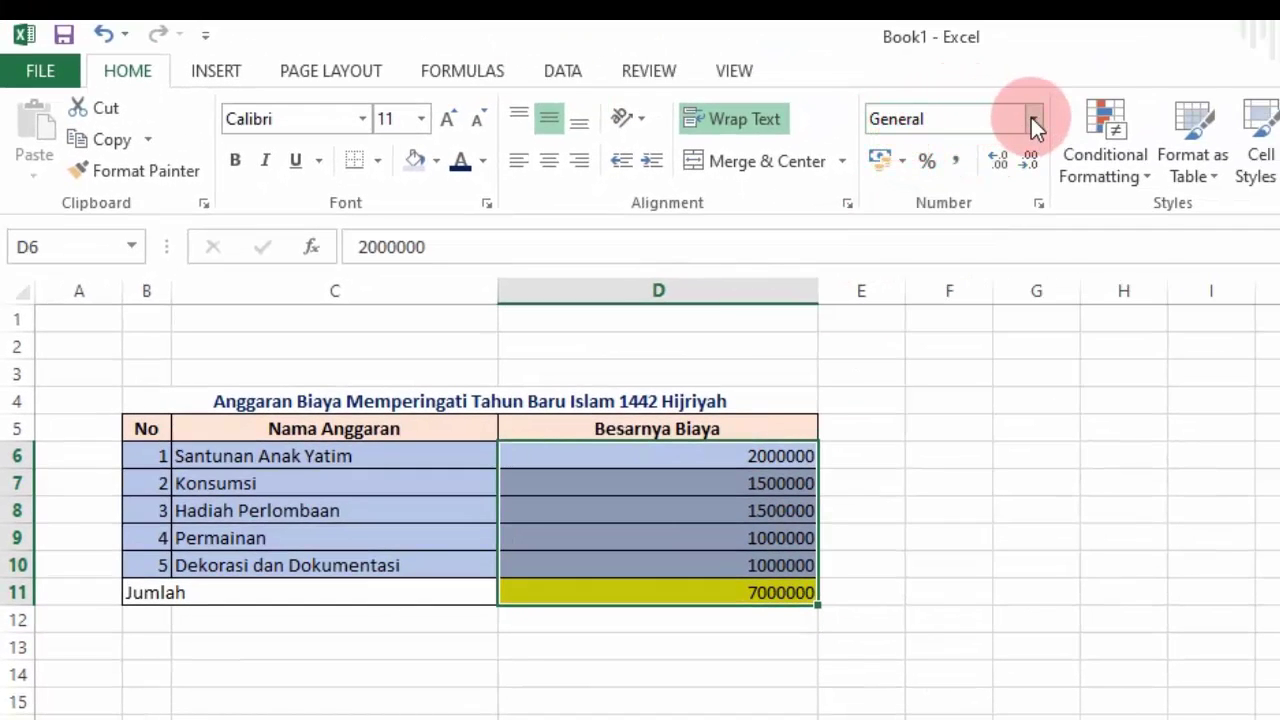
left_click(1032, 120)
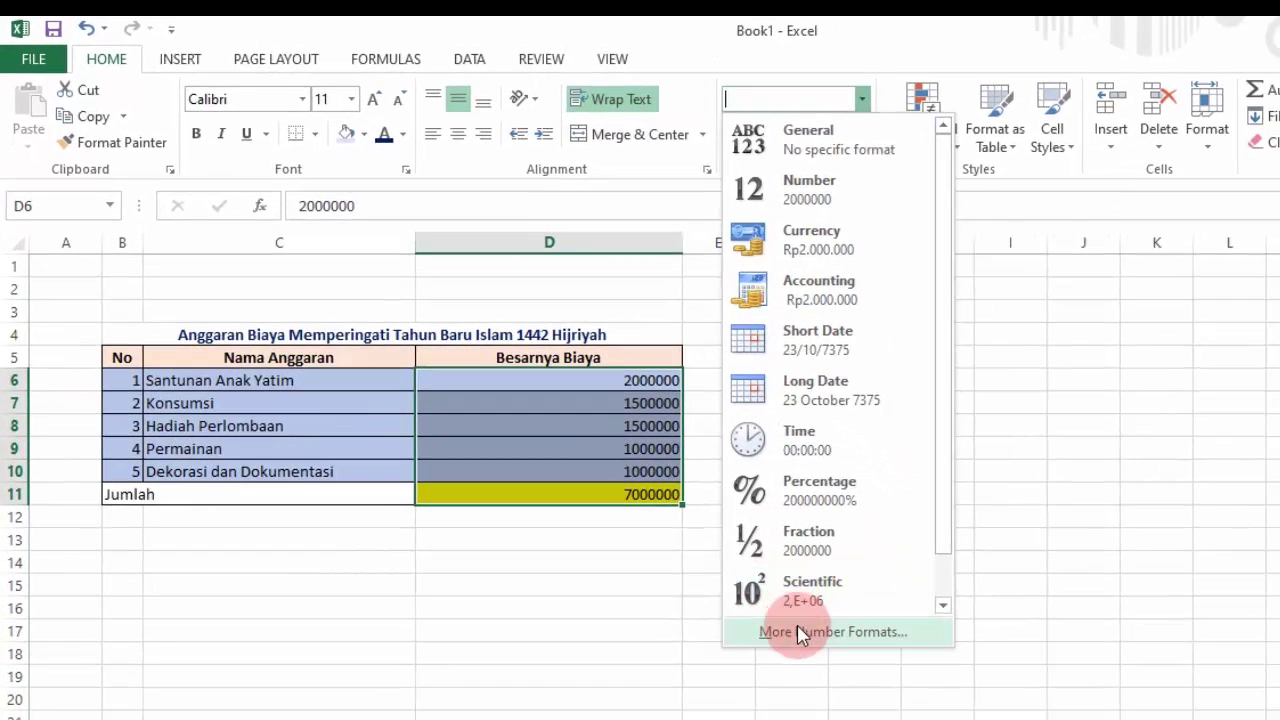
left_click(806, 634)
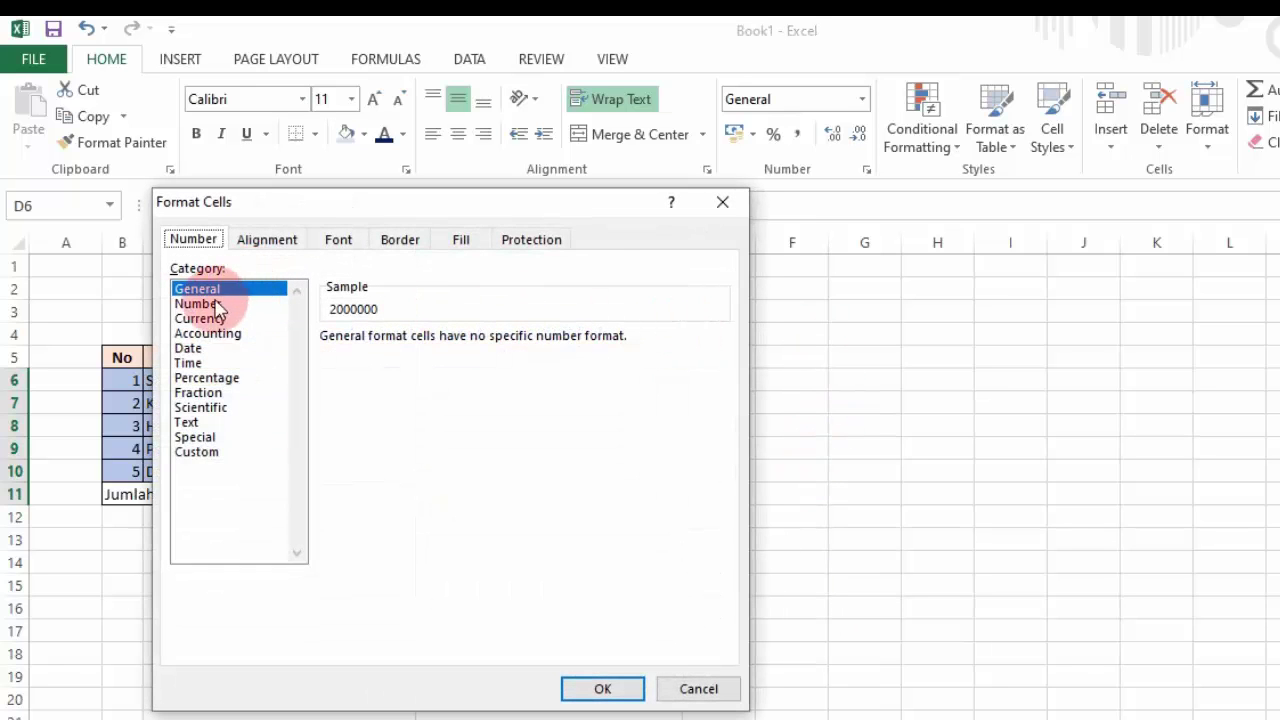
left_click(200, 336)
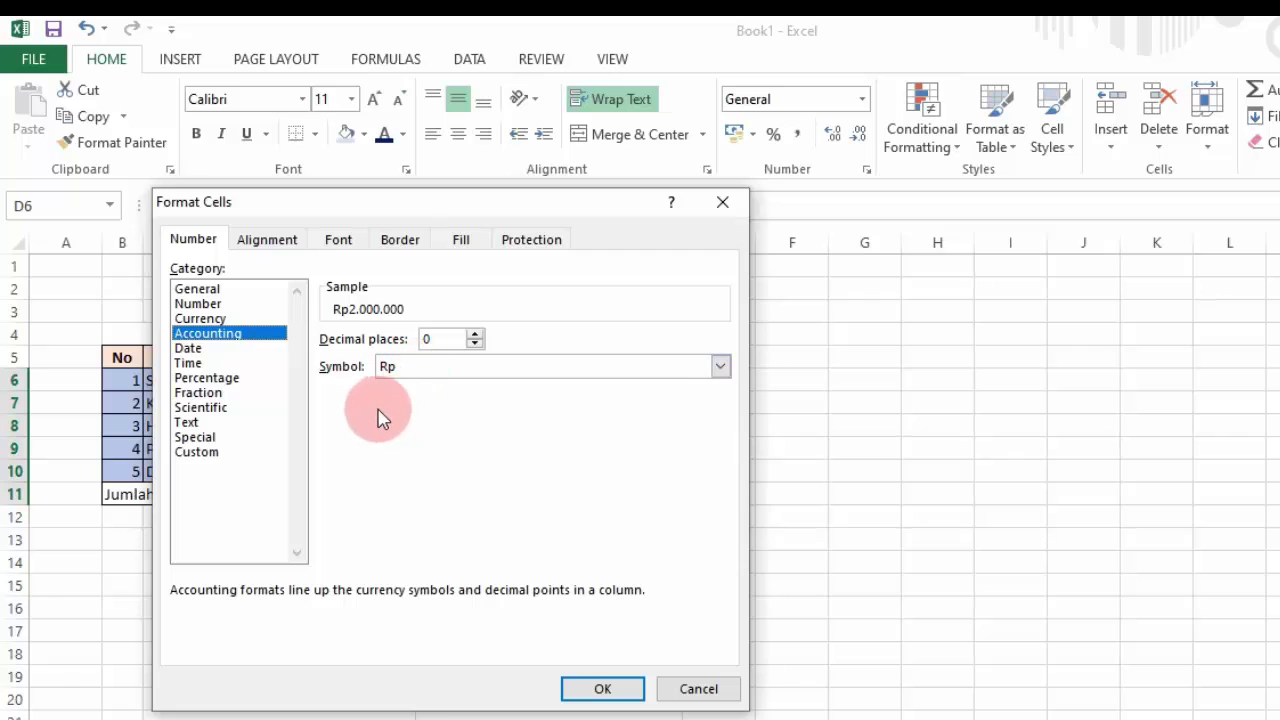
left_click(720, 367)
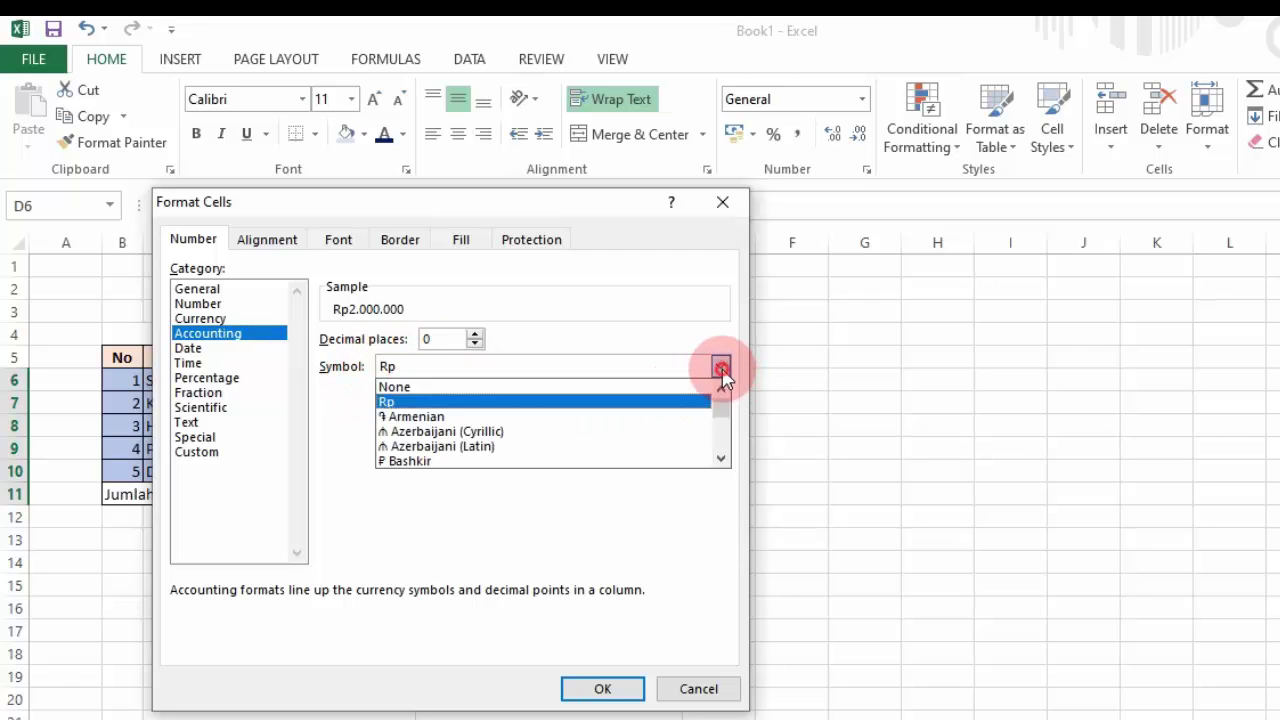
mouse_move(722, 406)
left_mouse_down()
mouse_move(722, 440)
mouse_move(720, 408)
mouse_move(574, 443)
mouse_move(724, 410)
left_mouse_up()
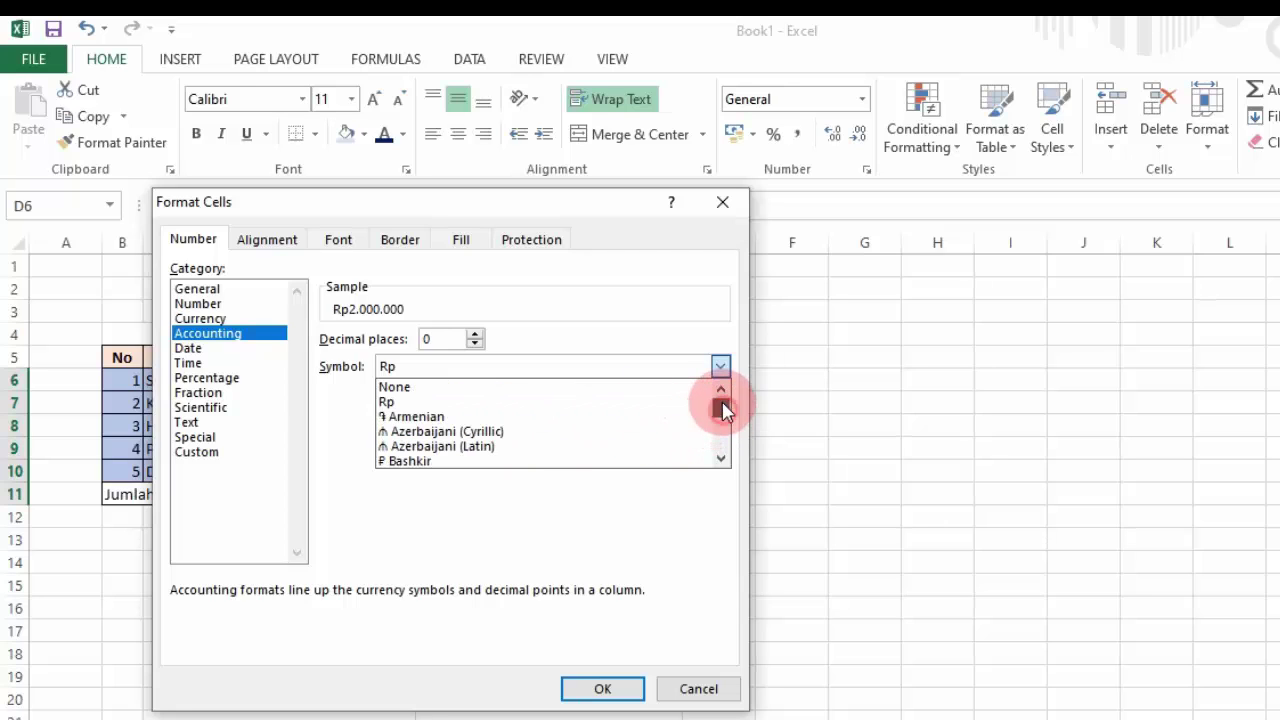
left_click(502, 410)
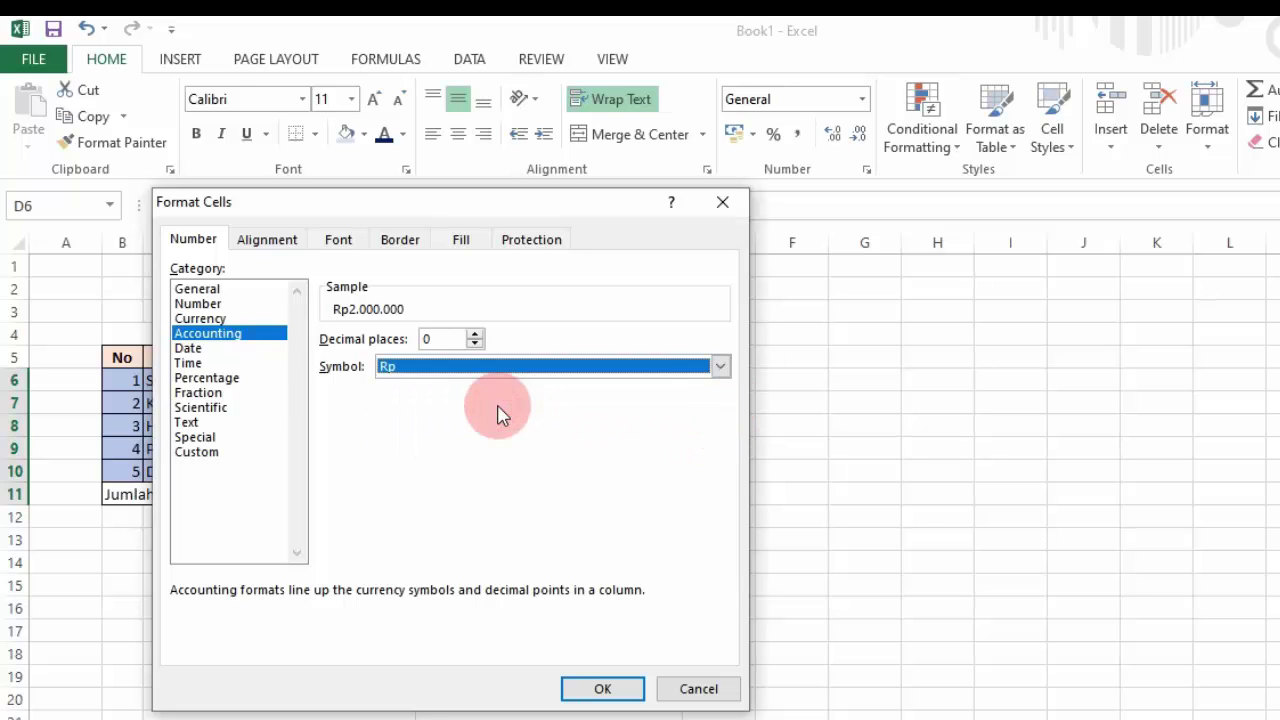
left_click(600, 690)
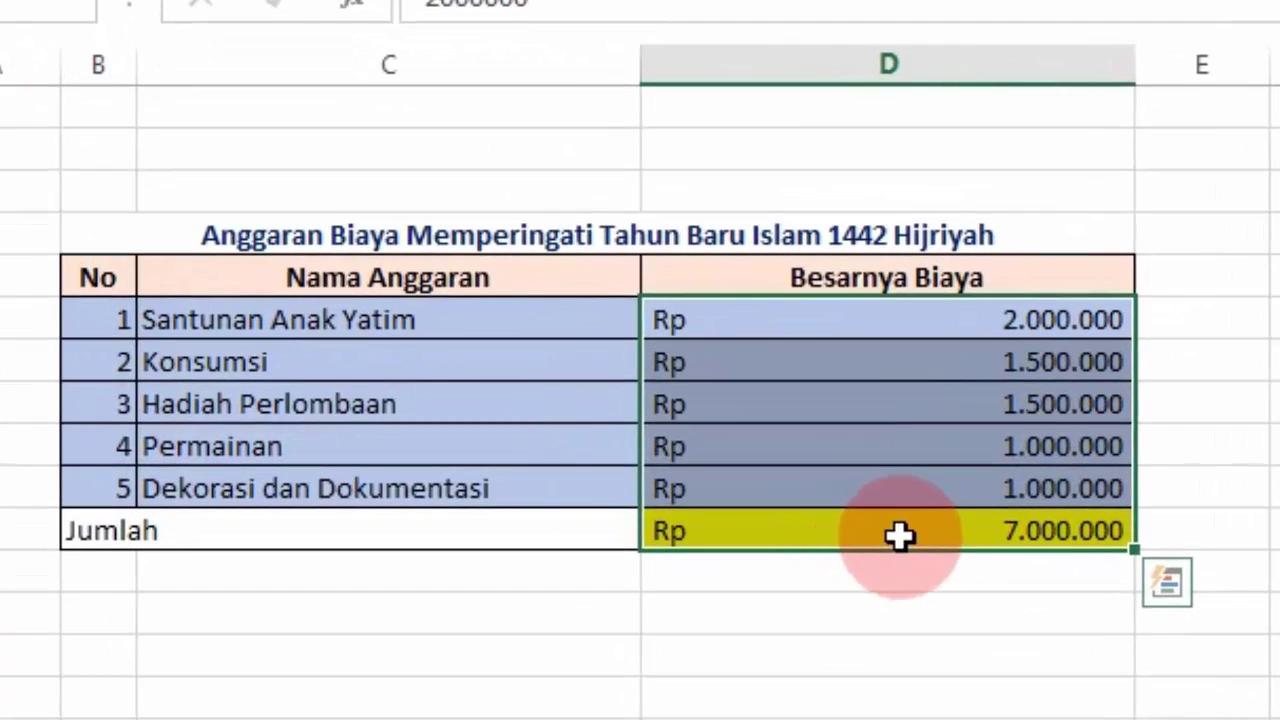
left_click(565, 495)
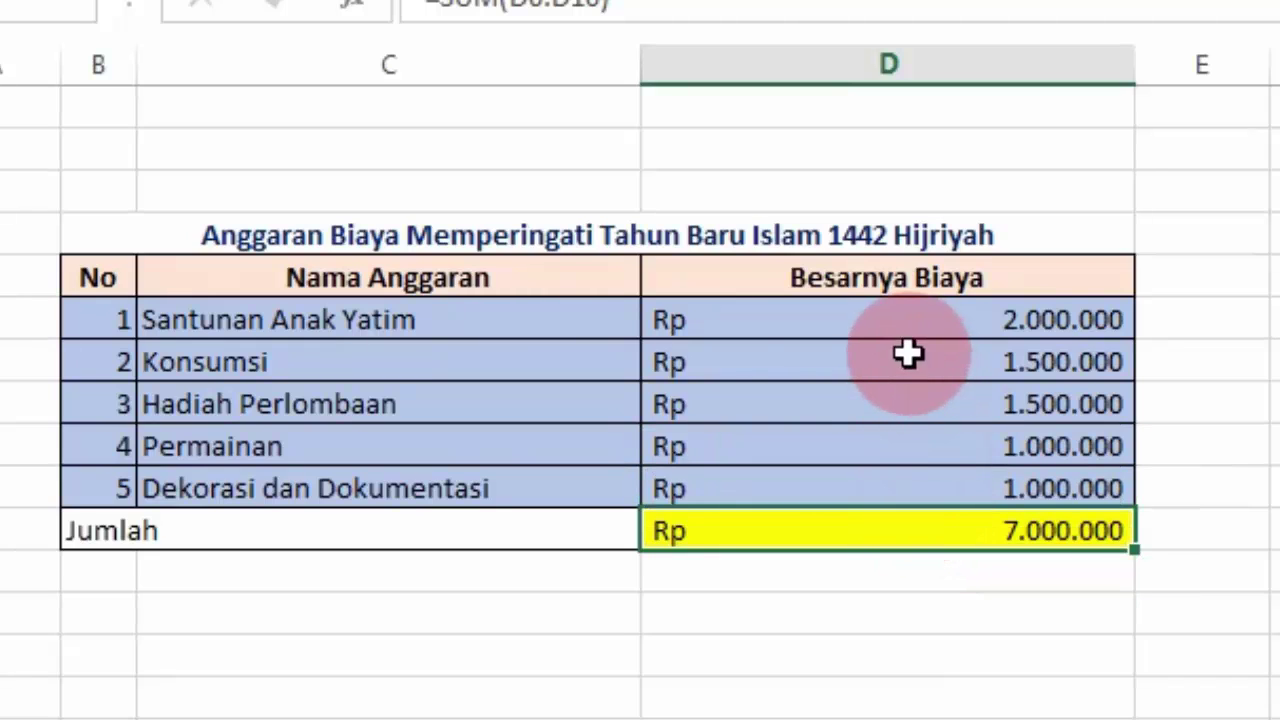
left_click(680, 316)
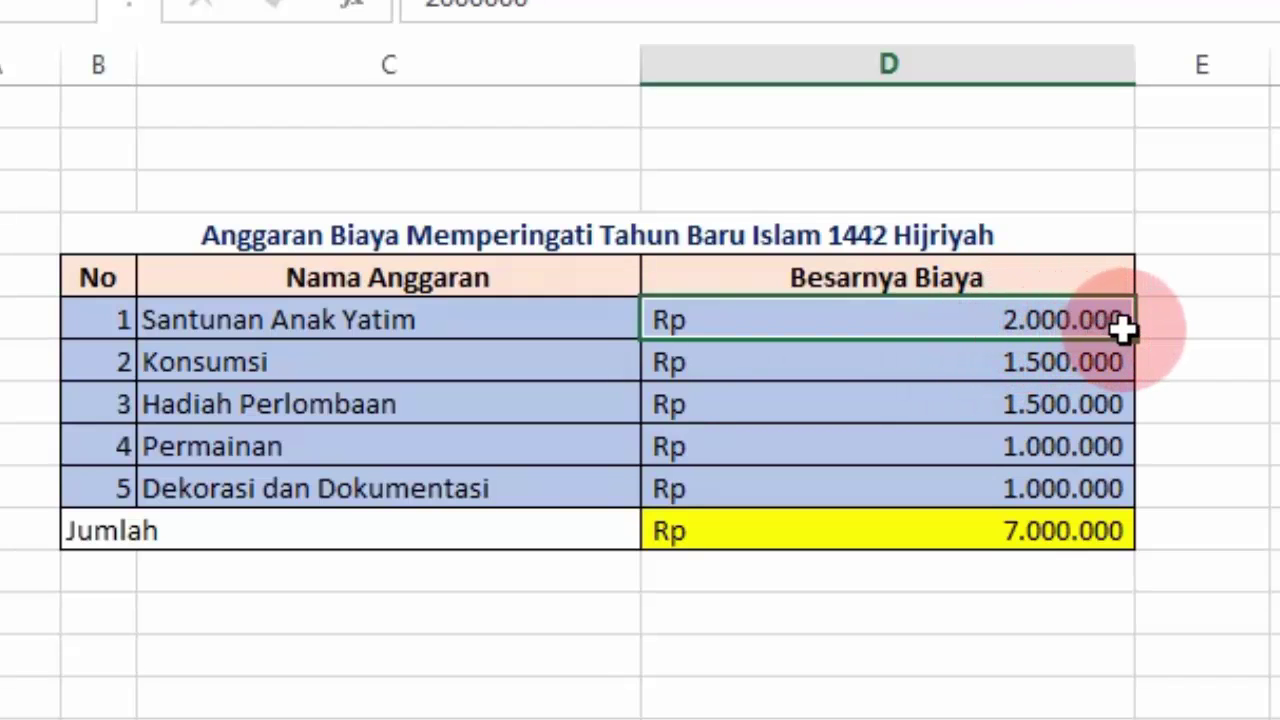
left_click(992, 667)
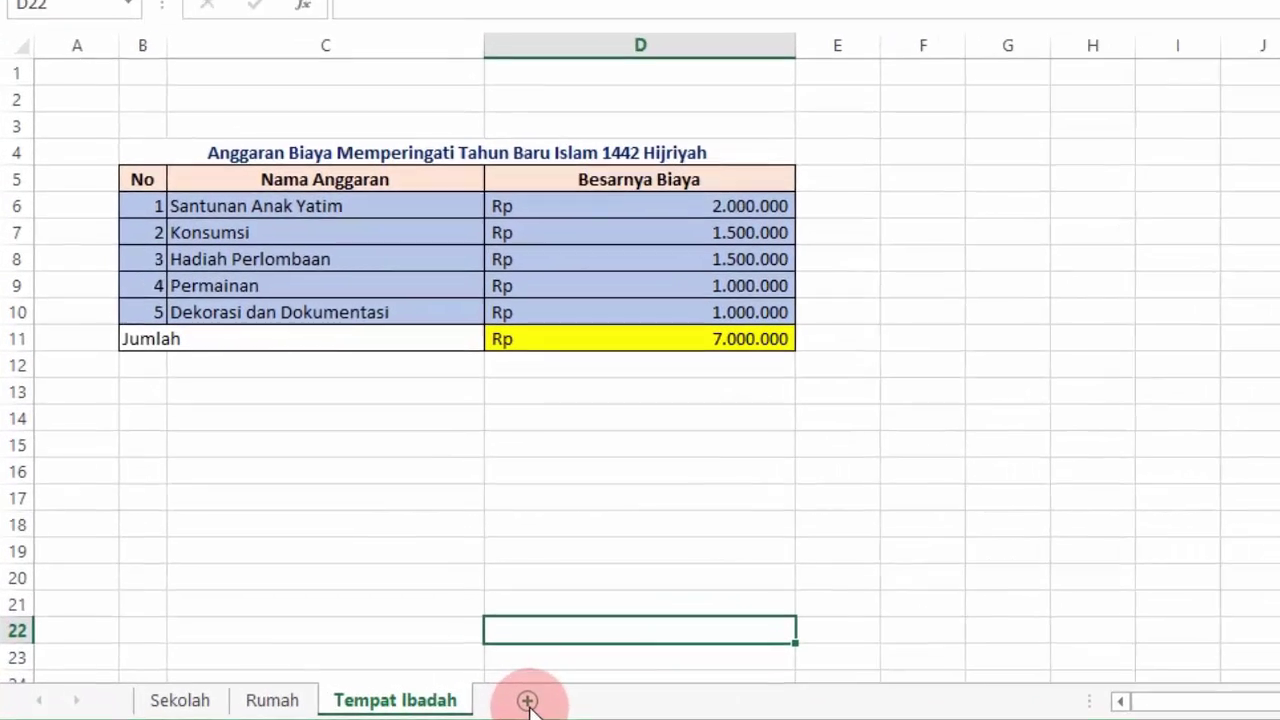
Add a new worksheet named HOME and move it in front of the Sekolah sheet
left_click(538, 706)
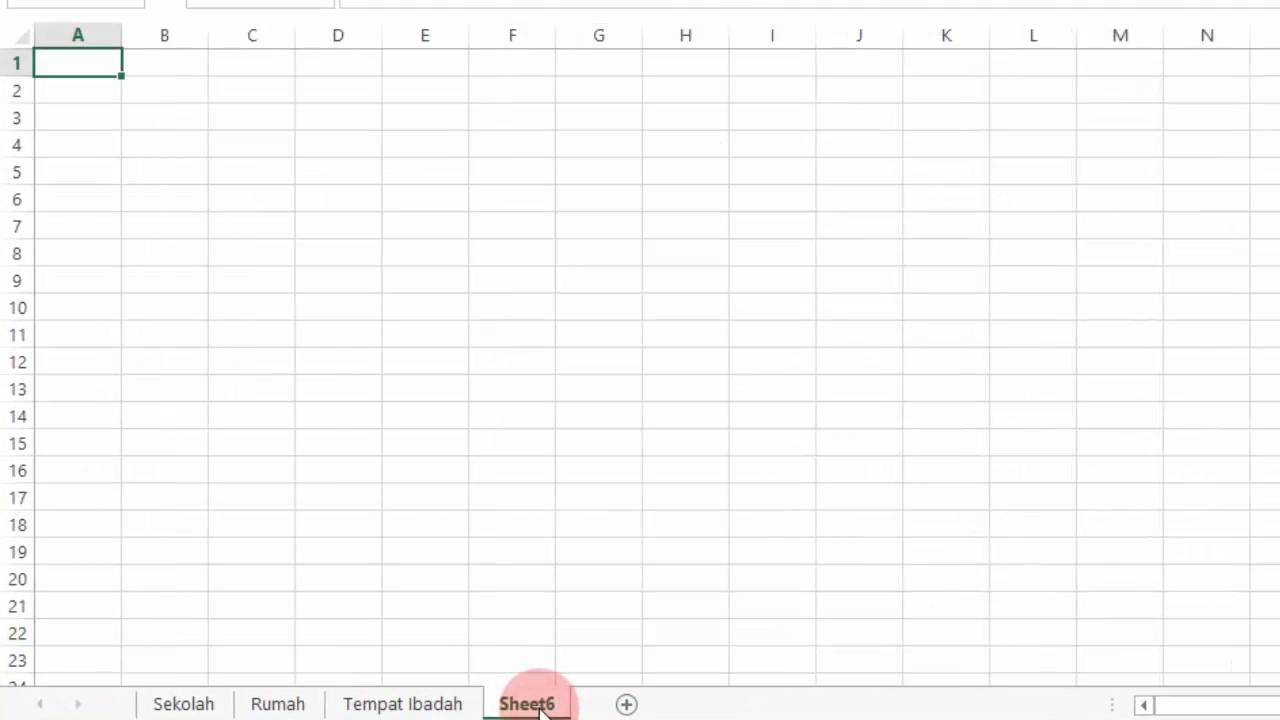
double_click(538, 705)
type("HOME")
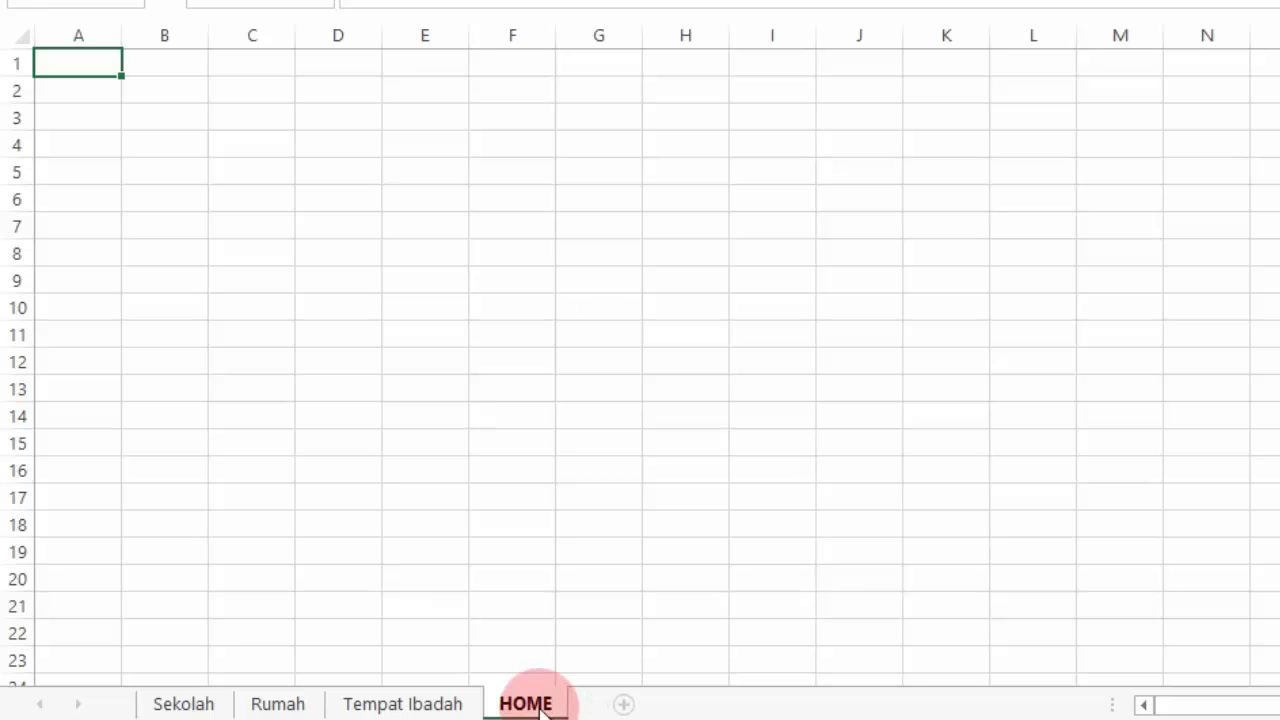
left_click_drag(634, 568, 634, 558)
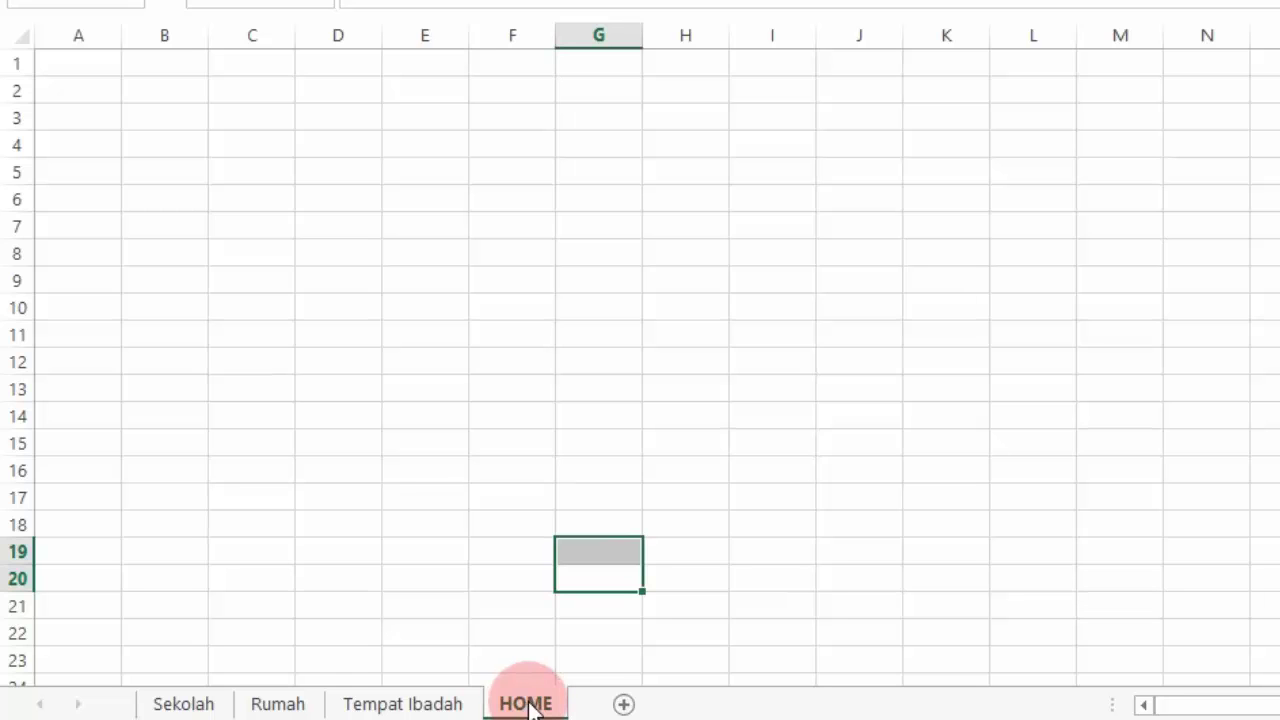
mouse_move(527, 705)
left_mouse_down()
mouse_move(451, 691)
mouse_move(146, 695)
left_mouse_up()
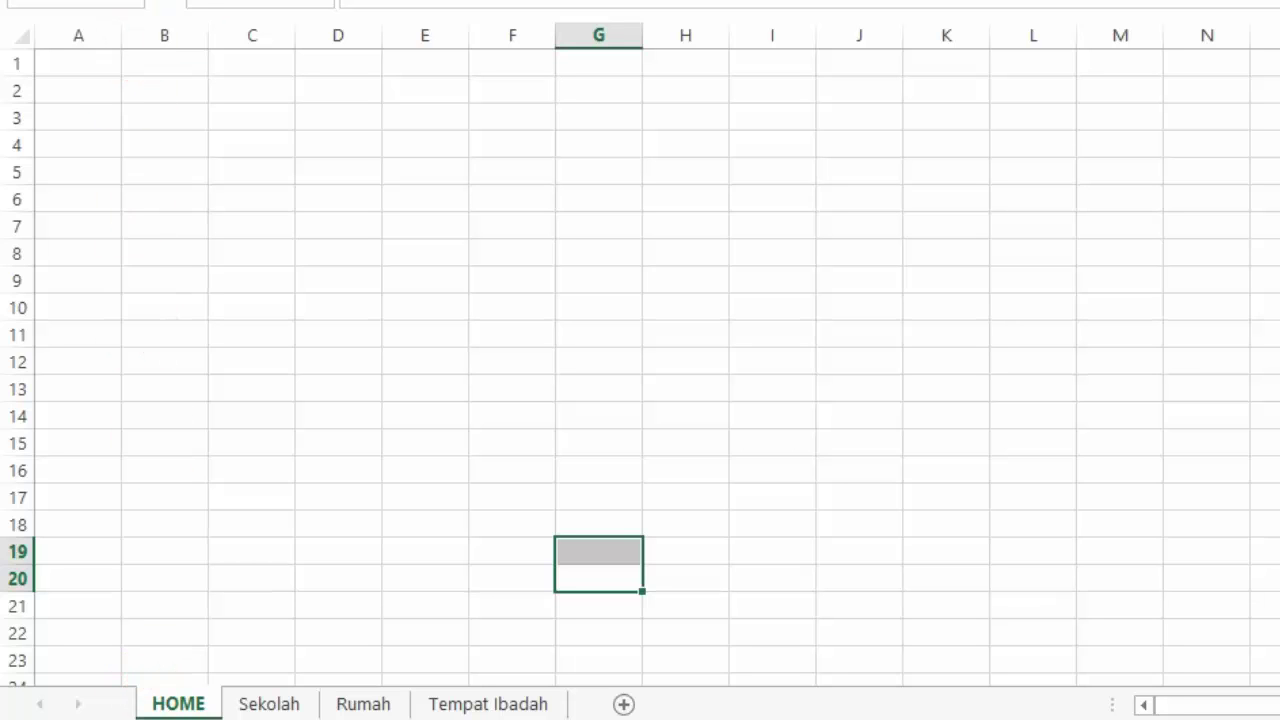
Draw a rounded rectangle spanning about C3 to F7 on the HOME sheet and label it SEKOLAH
left_click(290, 68)
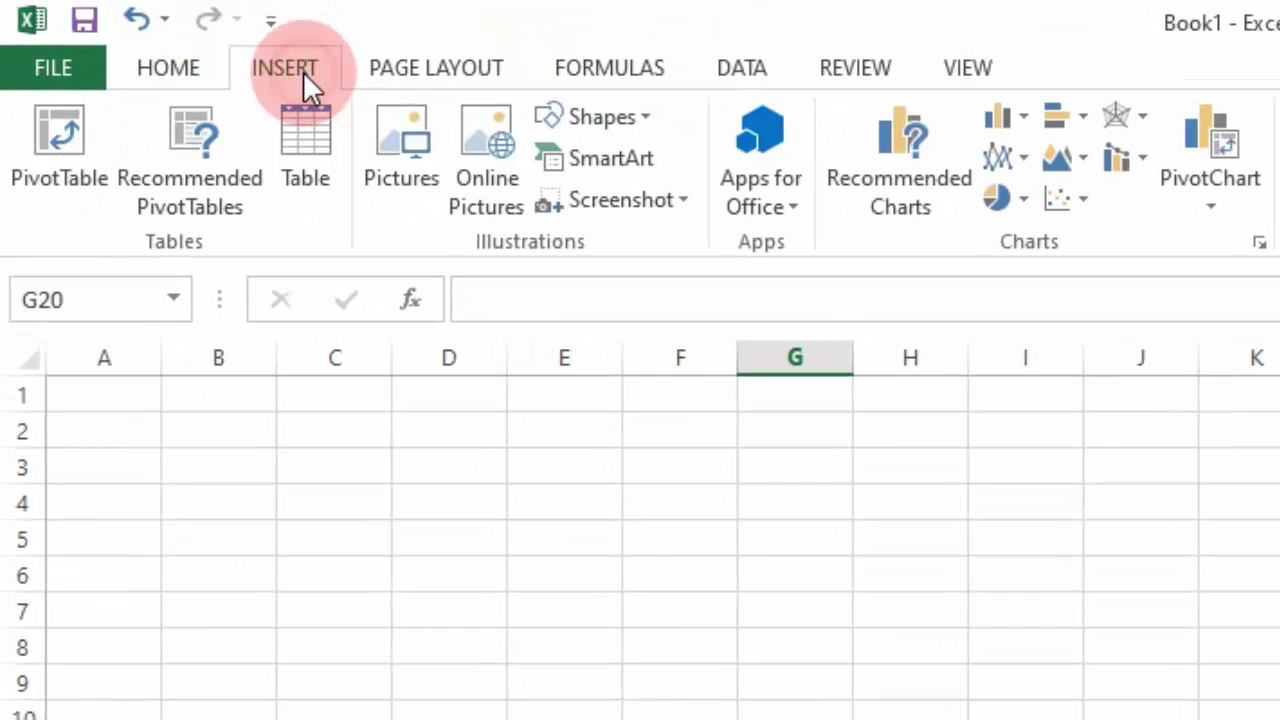
left_click(604, 121)
left_click(731, 201)
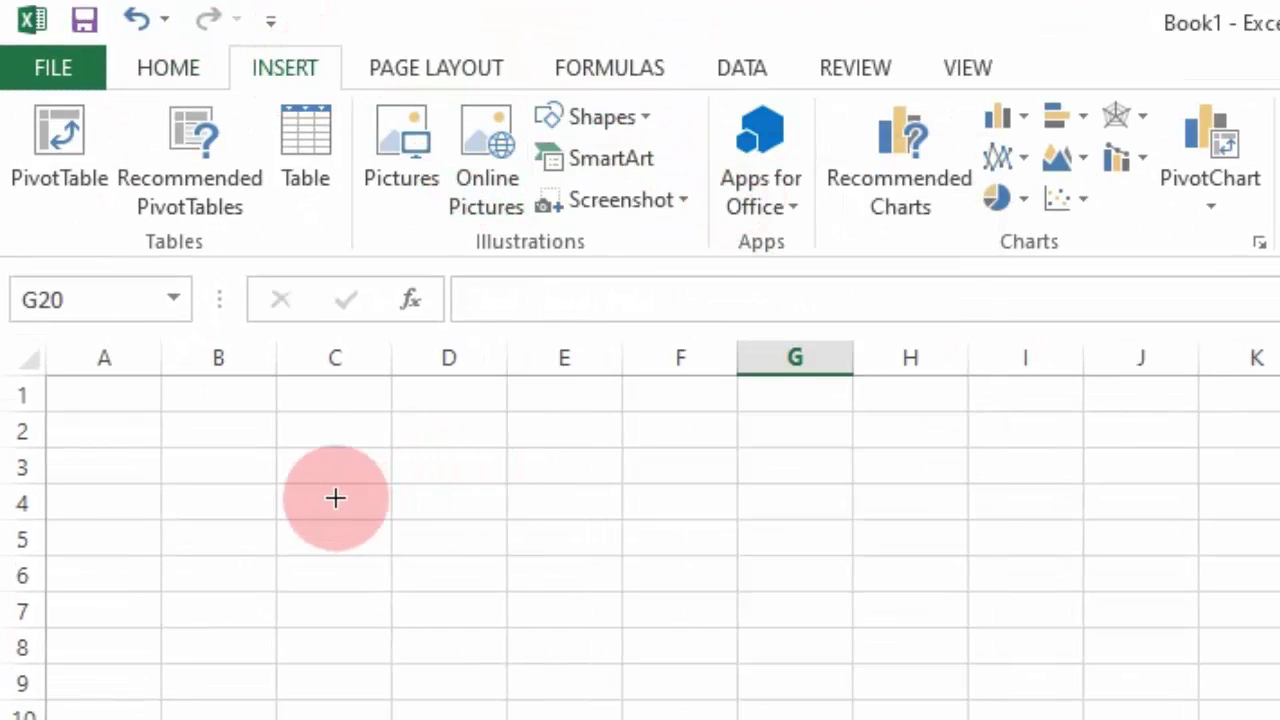
left_click_drag(257, 444, 731, 617)
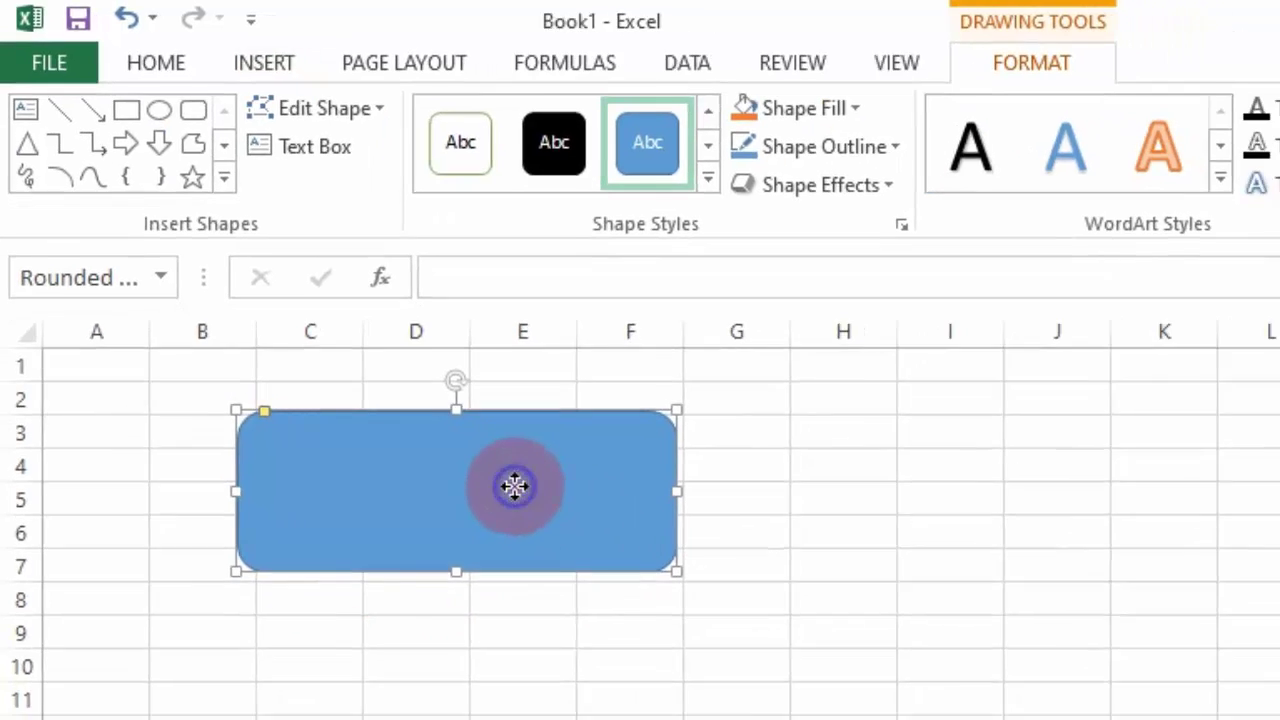
right_click(556, 527)
left_click(520, 518)
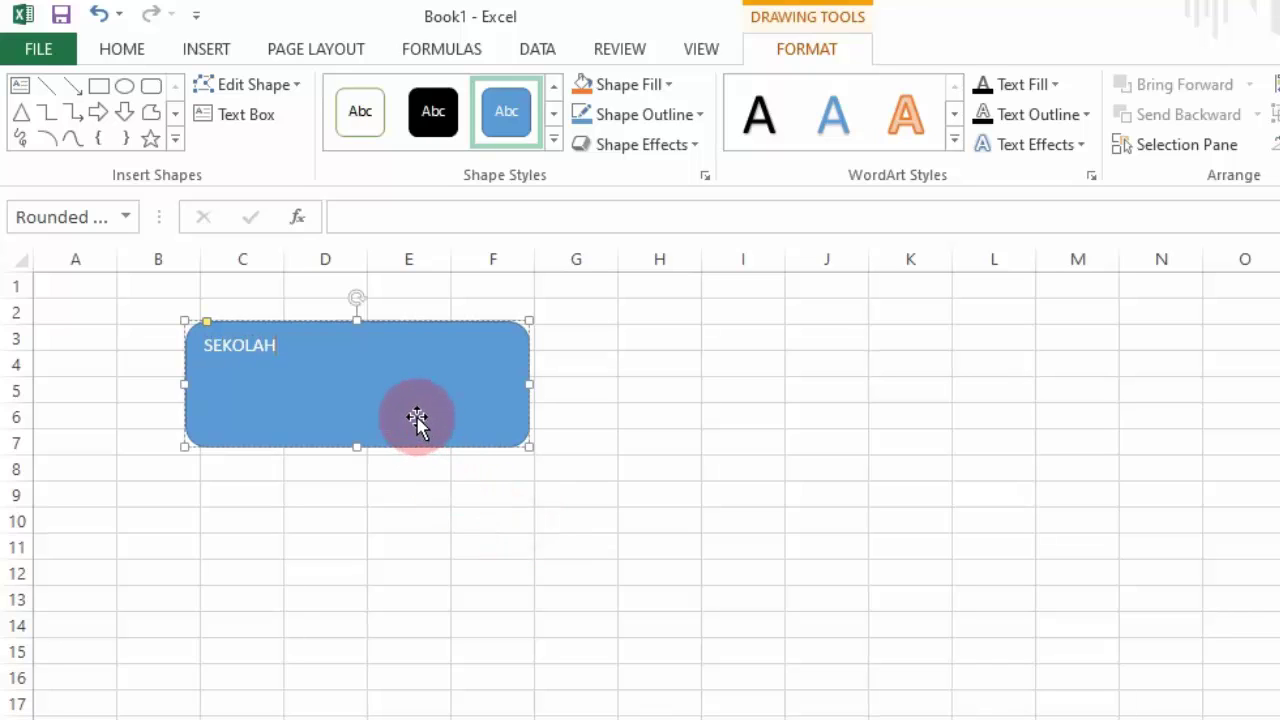
Enlarge the SEKOLAH label's text to font size 28 and center it horizontally in the shape
double_click(251, 350)
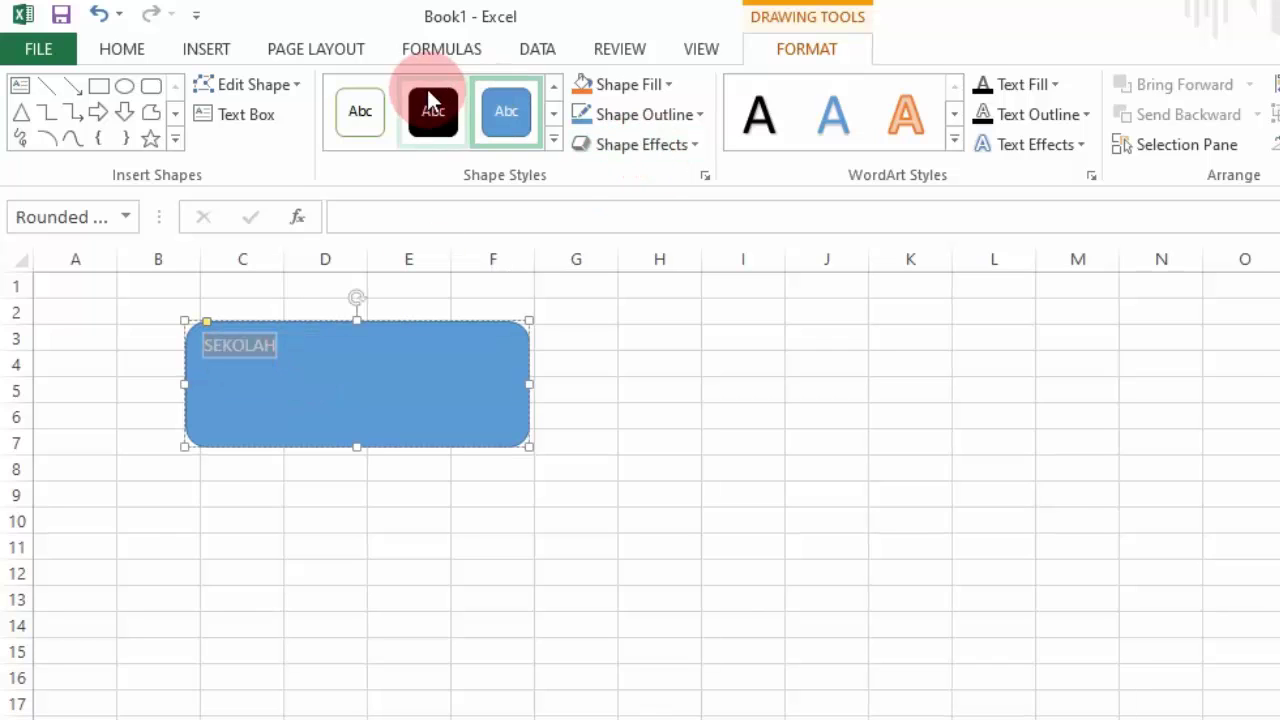
left_click(122, 50)
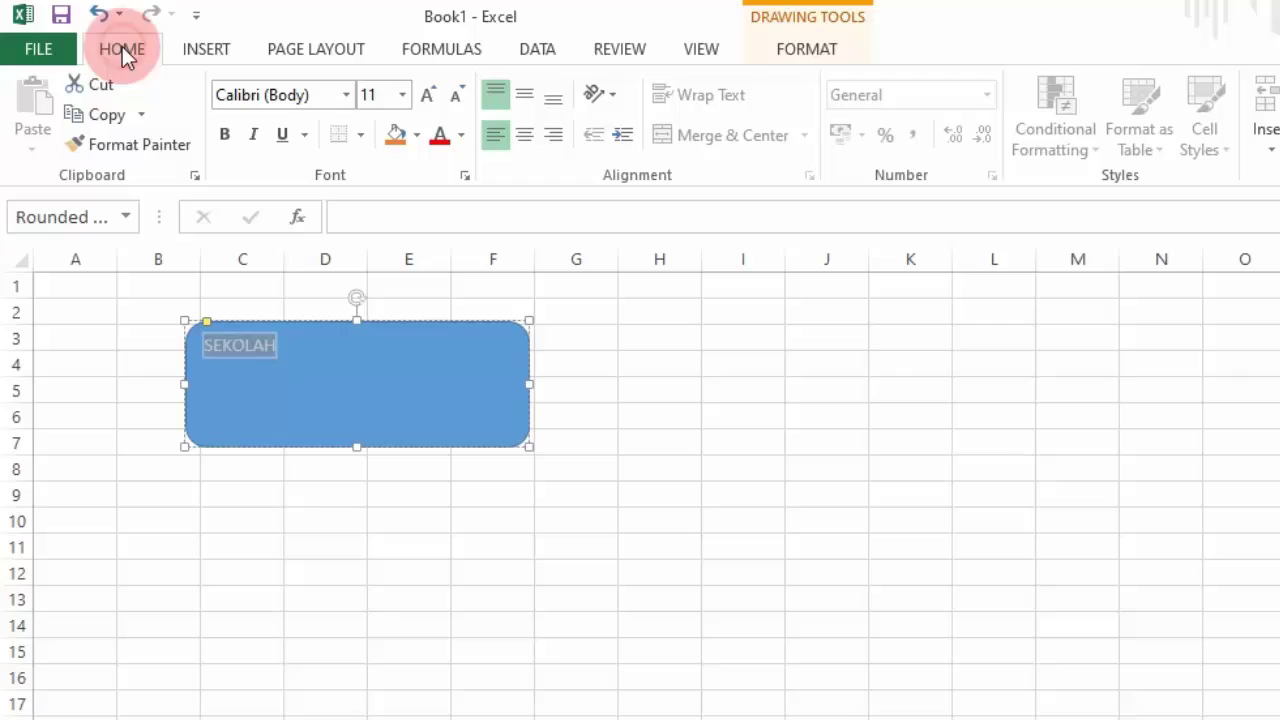
left_click(427, 92)
left_click(427, 92)
left_click(427, 92)
left_click(427, 92)
left_click(427, 92)
left_click(427, 92)
left_click(427, 92)
left_click(427, 92)
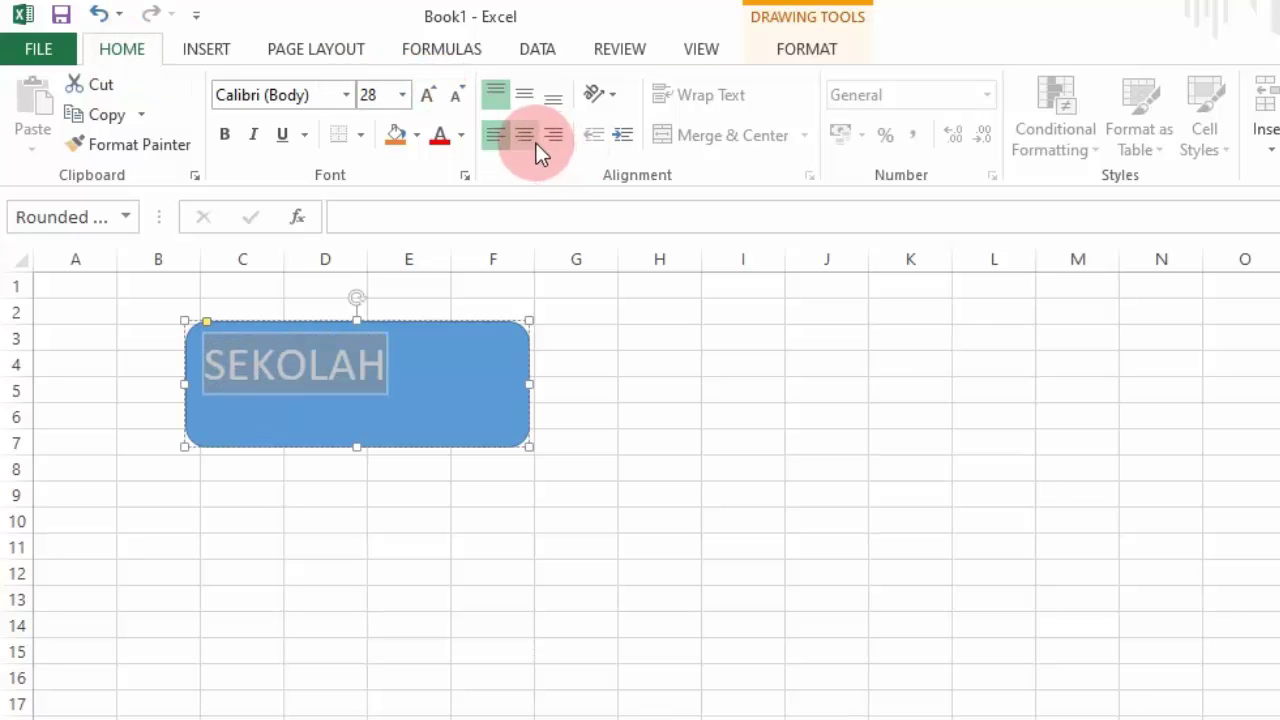
left_click(524, 136)
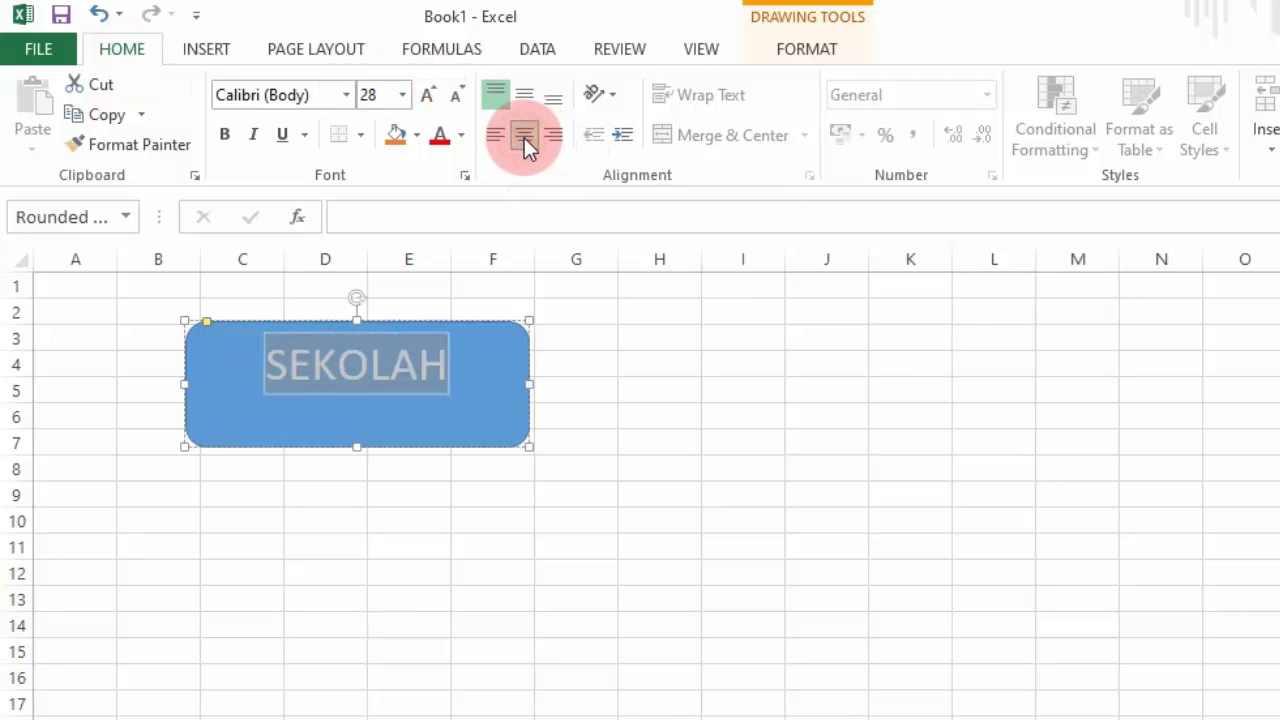
Change the SEKOLAH label's font color to black
left_click(461, 136)
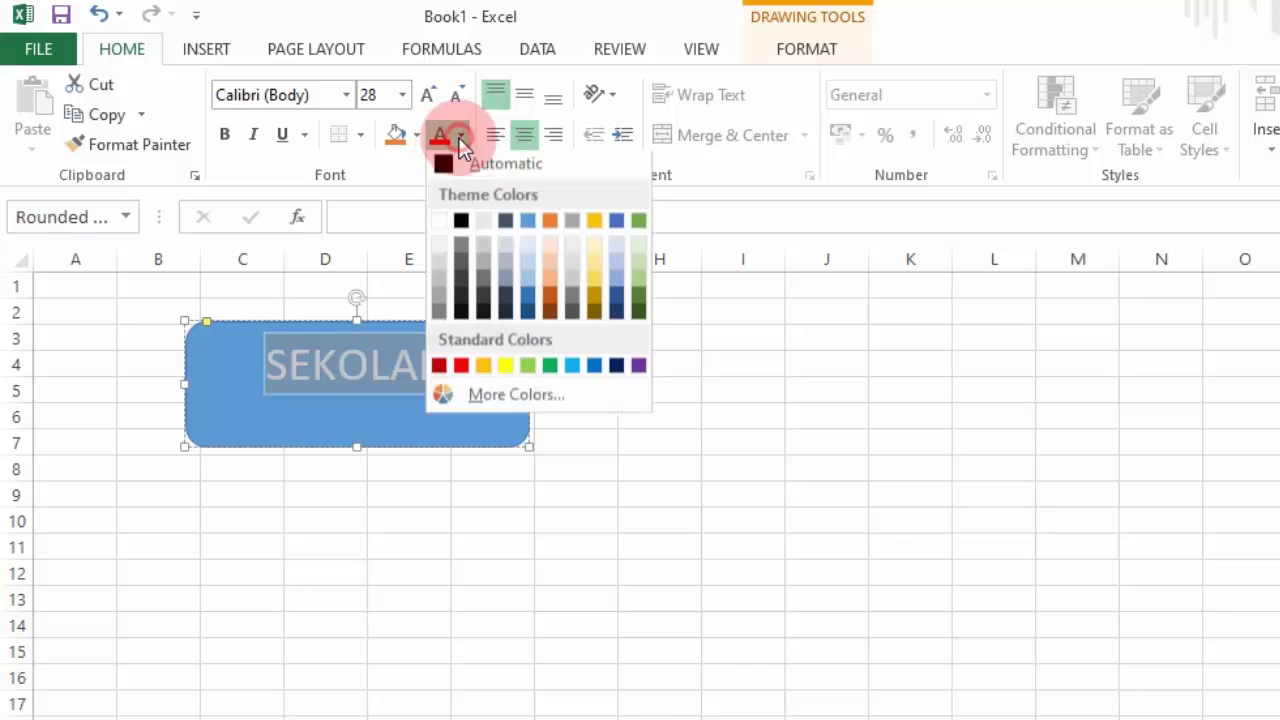
left_click(505, 370)
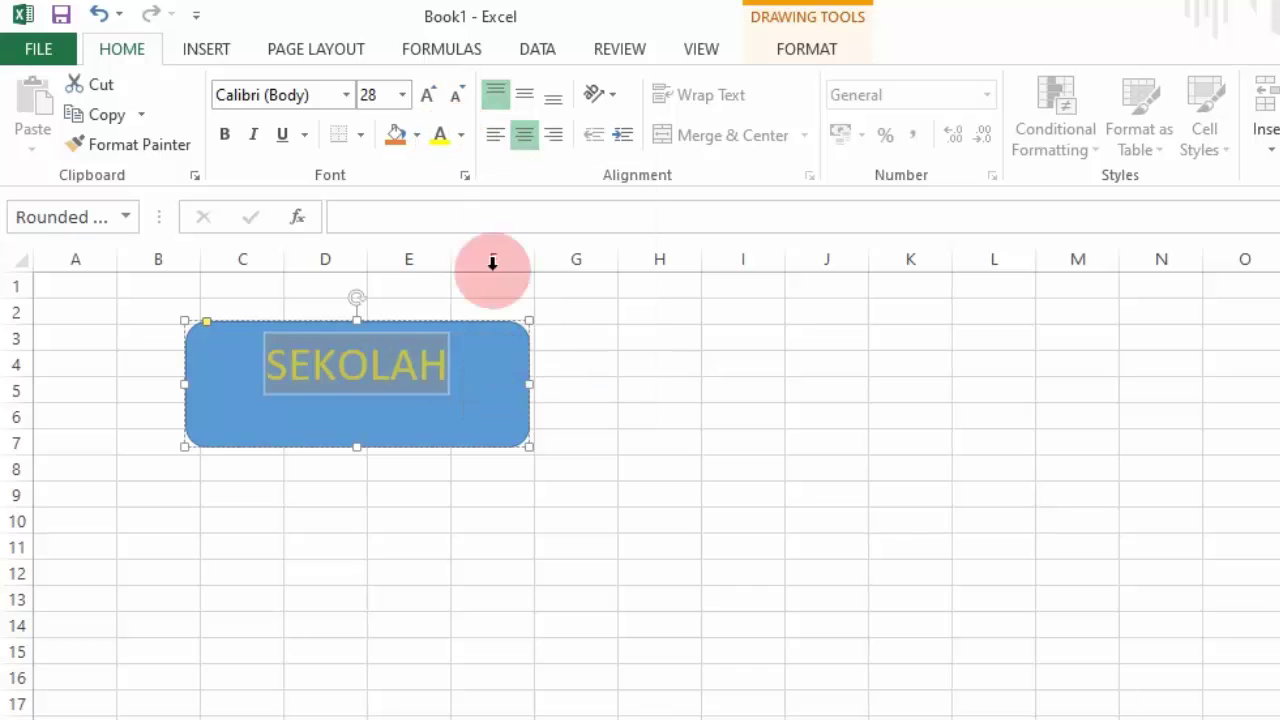
left_click(463, 140)
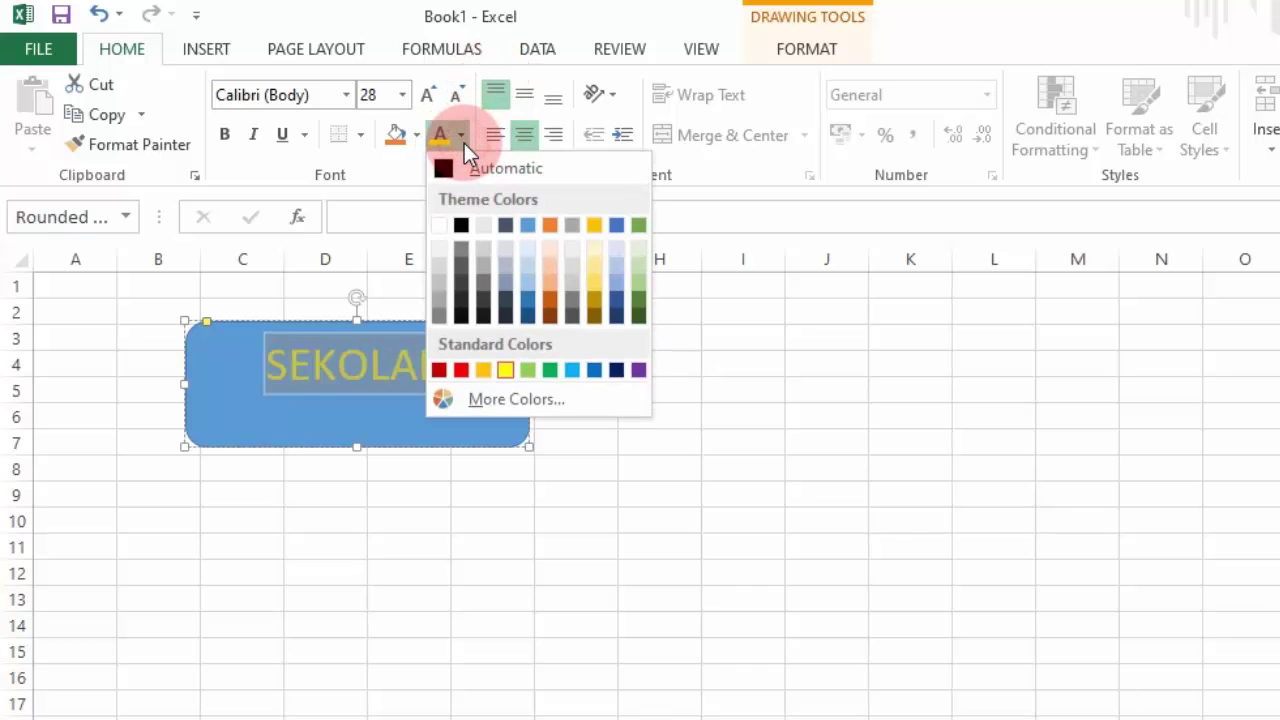
left_click(461, 225)
left_click(423, 431)
left_click(651, 463)
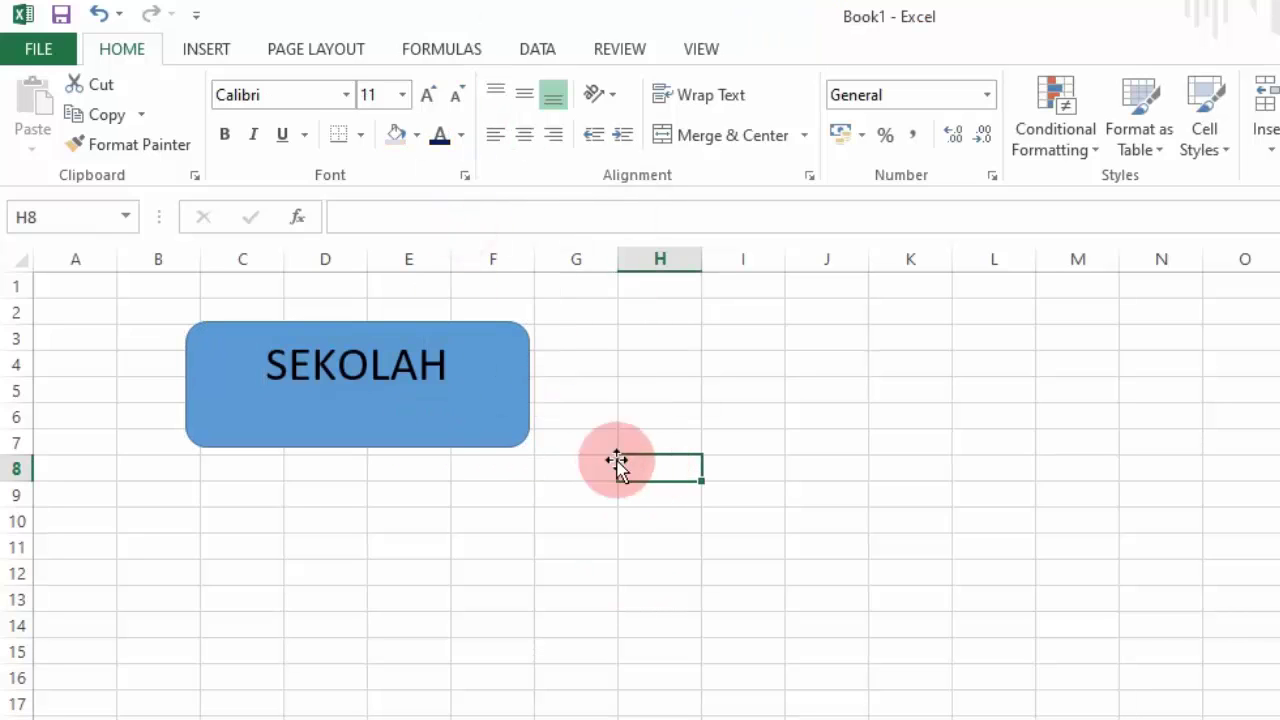
Copy the SEKOLAH shape, paste it at cell E10 and move the copy directly below the original
left_click(437, 428)
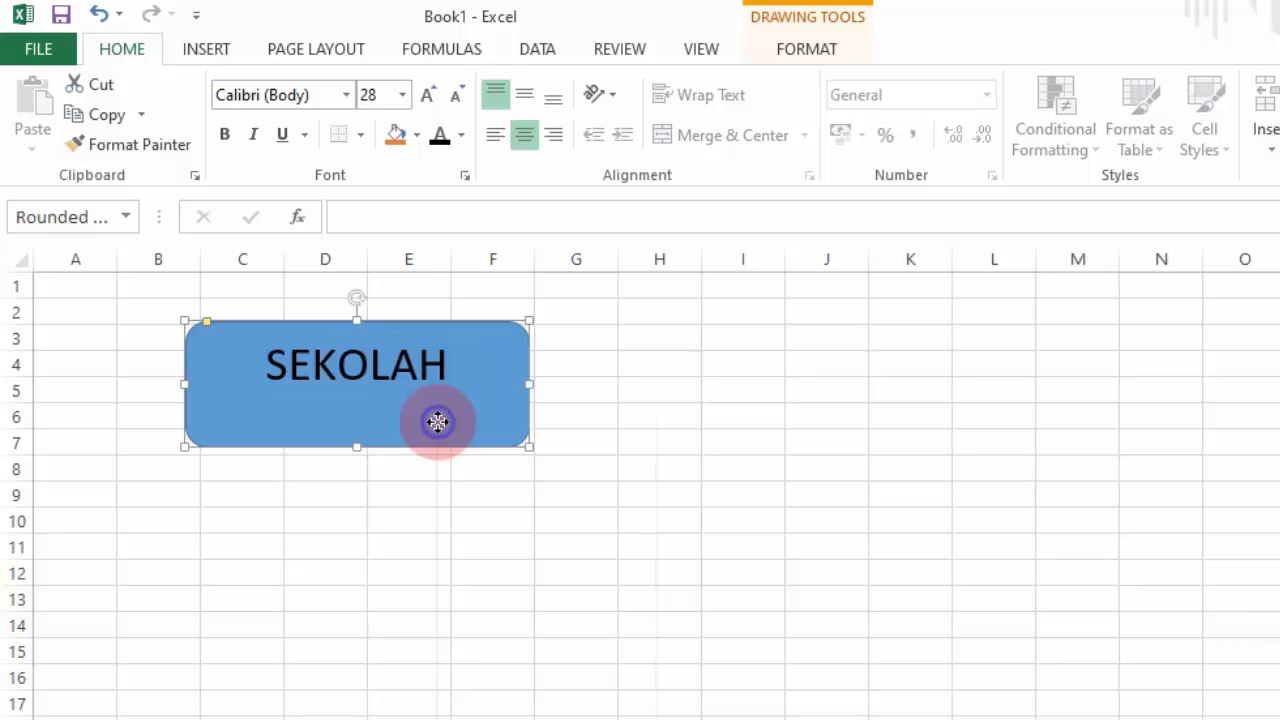
right_click(437, 421)
left_click(477, 472)
left_click(373, 524)
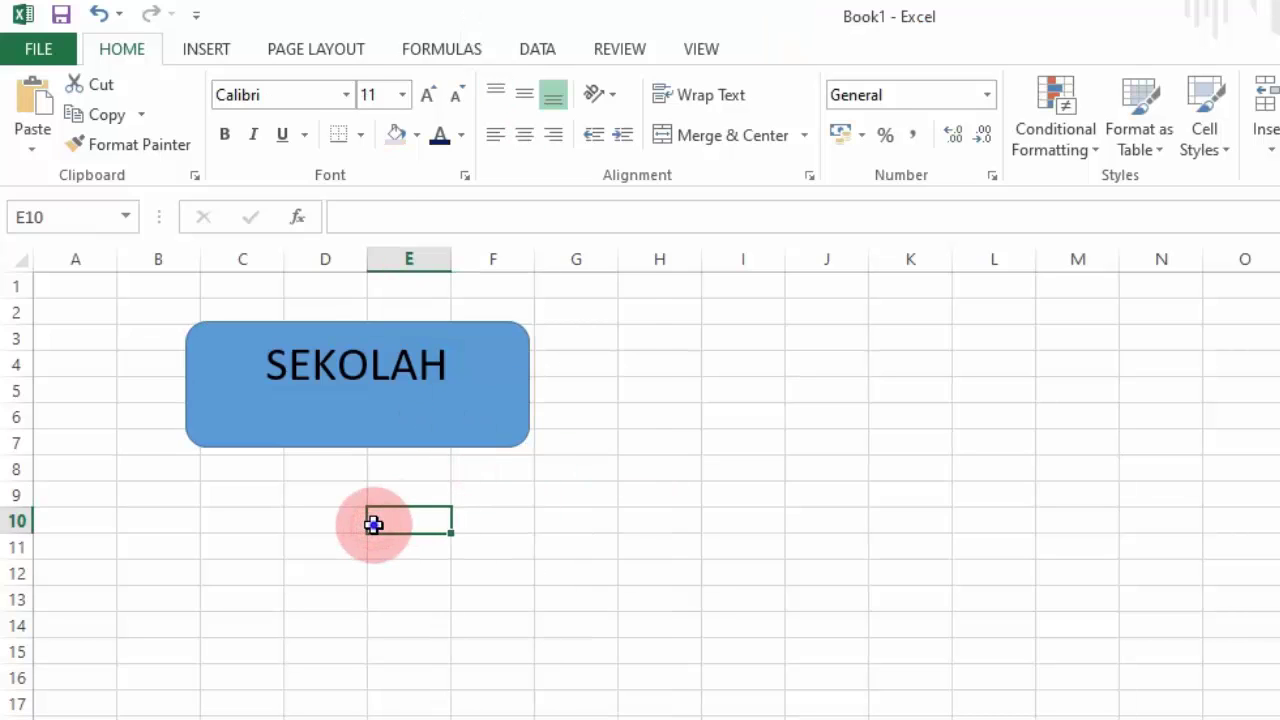
right_click(373, 524)
left_click(429, 120)
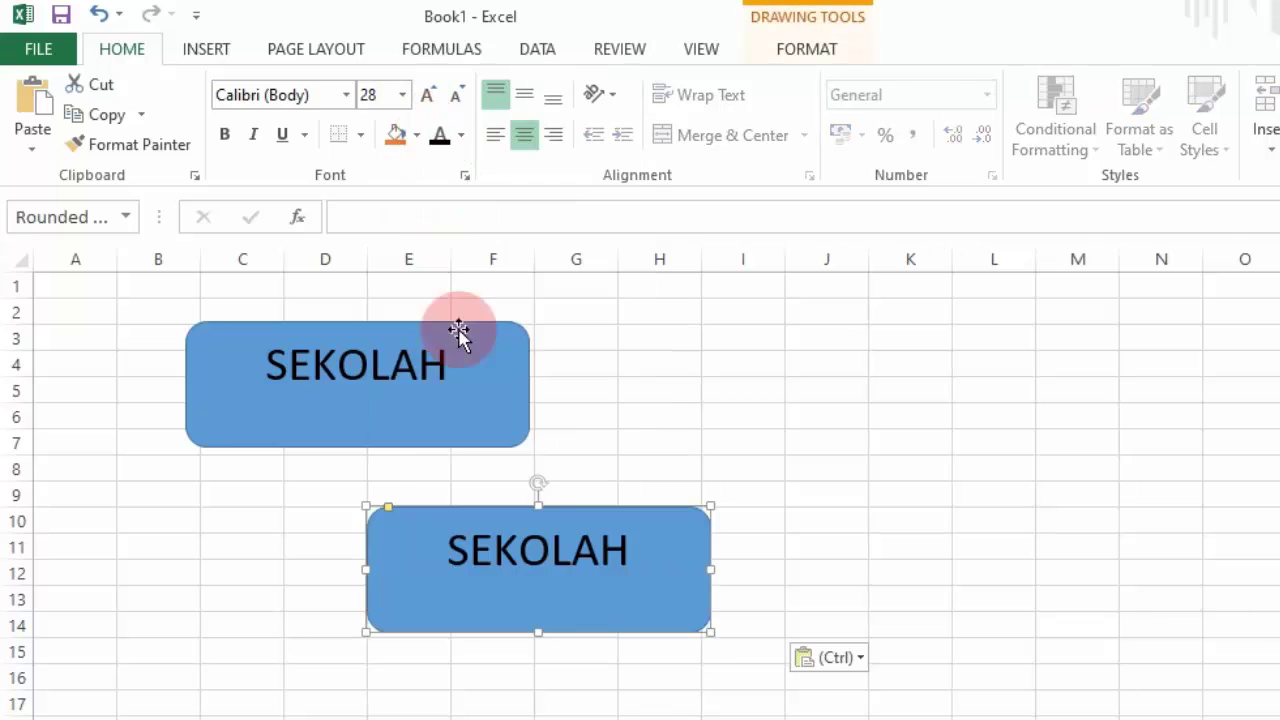
left_click_drag(508, 523, 320, 491)
Paste another copy of the SEKOLAH shape and place it below the second one, roughly in line with it
left_click(664, 505)
key("ctrl+v")
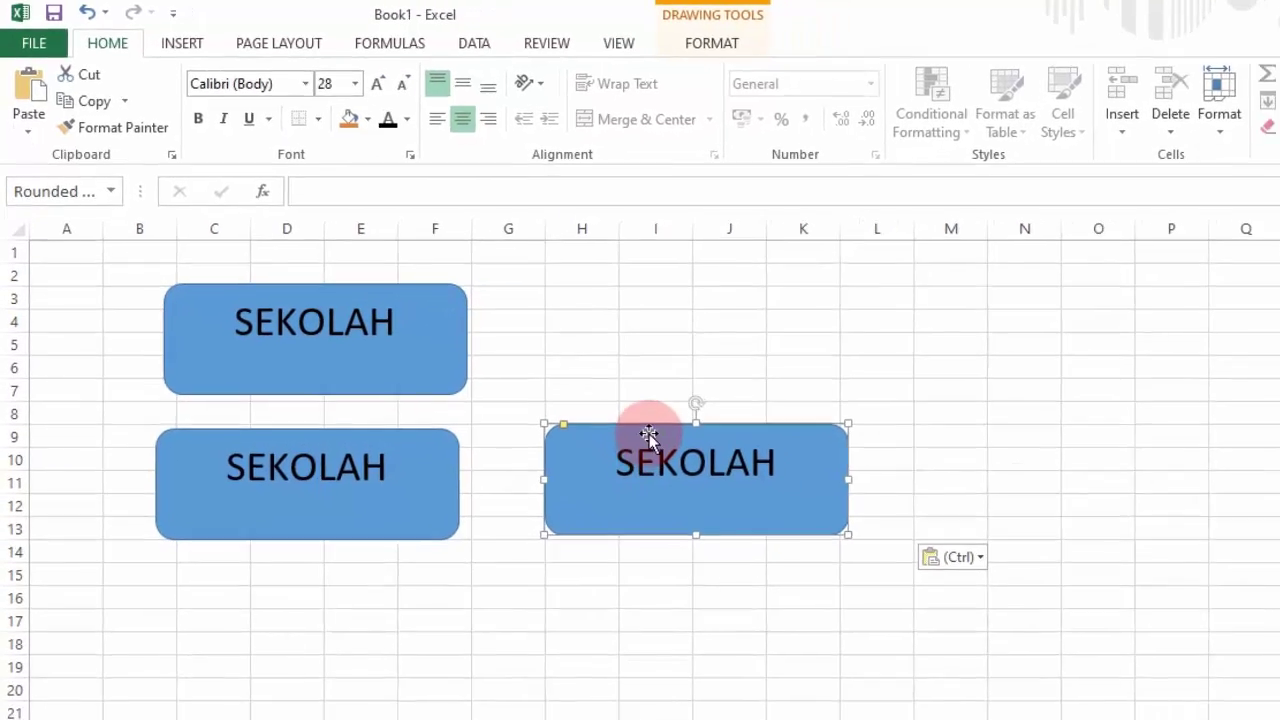
left_click_drag(740, 488, 282, 631)
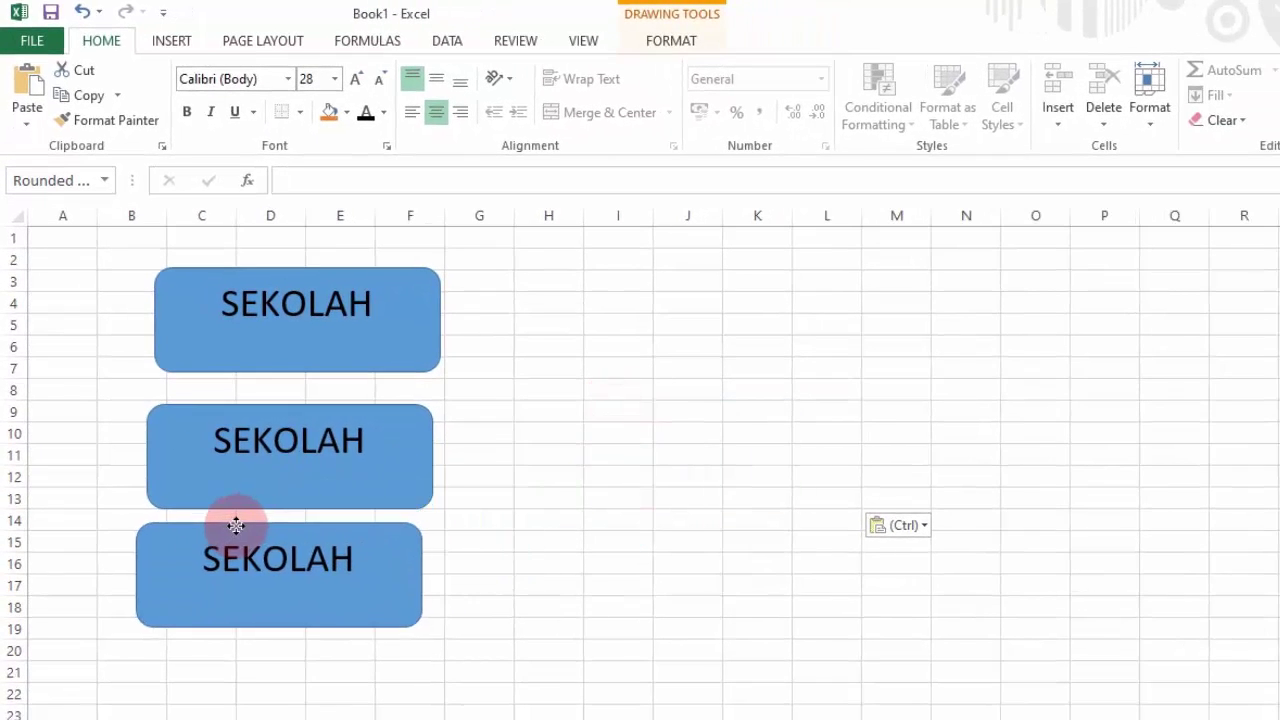
left_click_drag(236, 525, 251, 536)
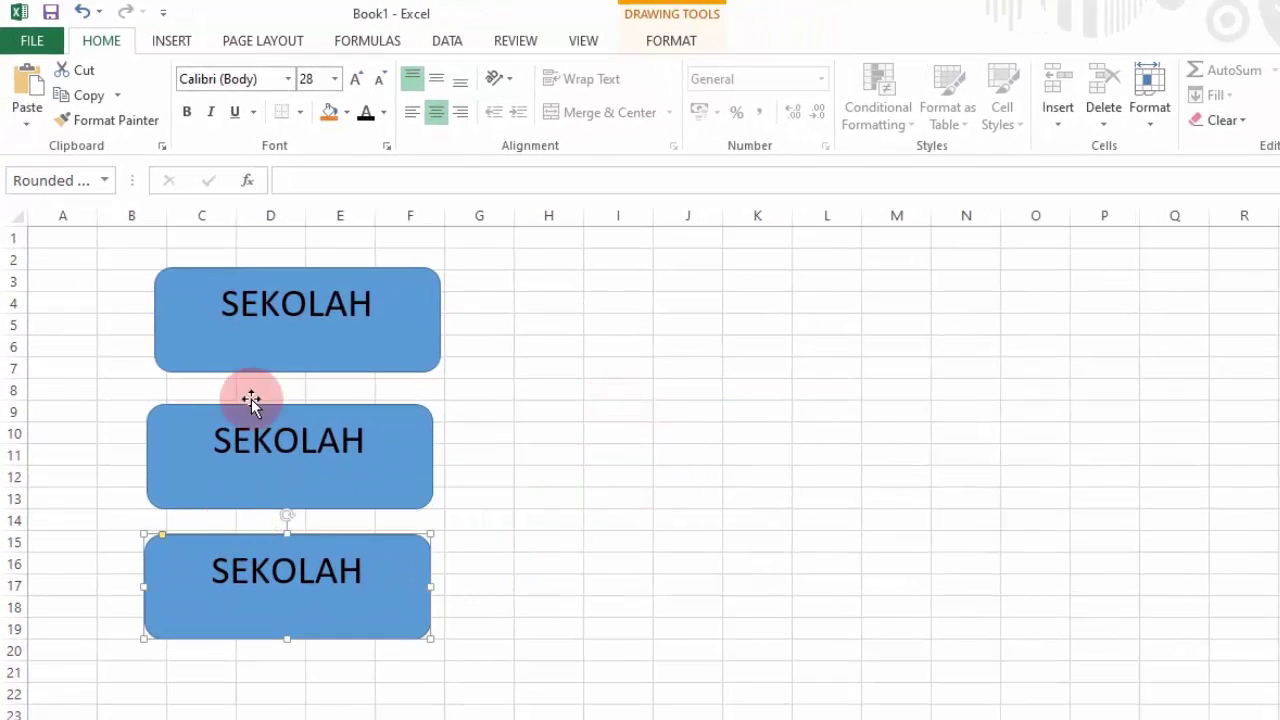
Replace the text of the middle shape with RUMAH
left_click(251, 448)
left_click(205, 445)
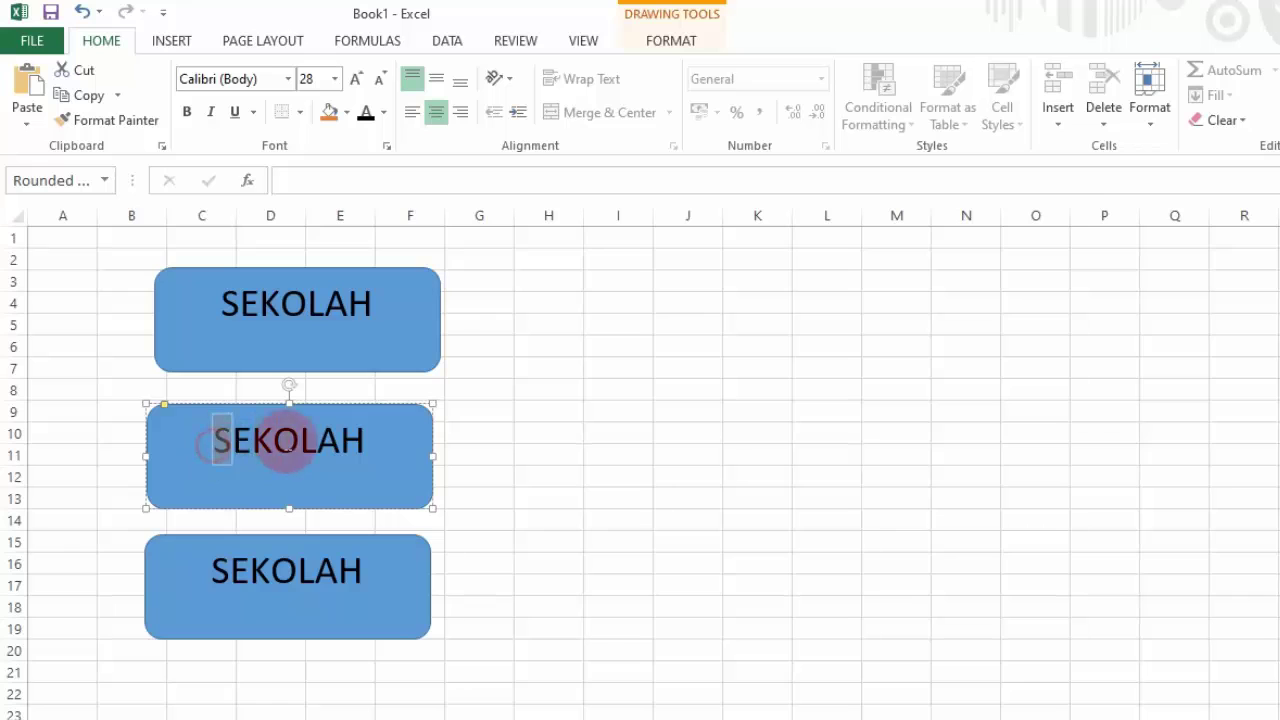
left_click_drag(287, 445, 380, 434)
type("RUMAH")
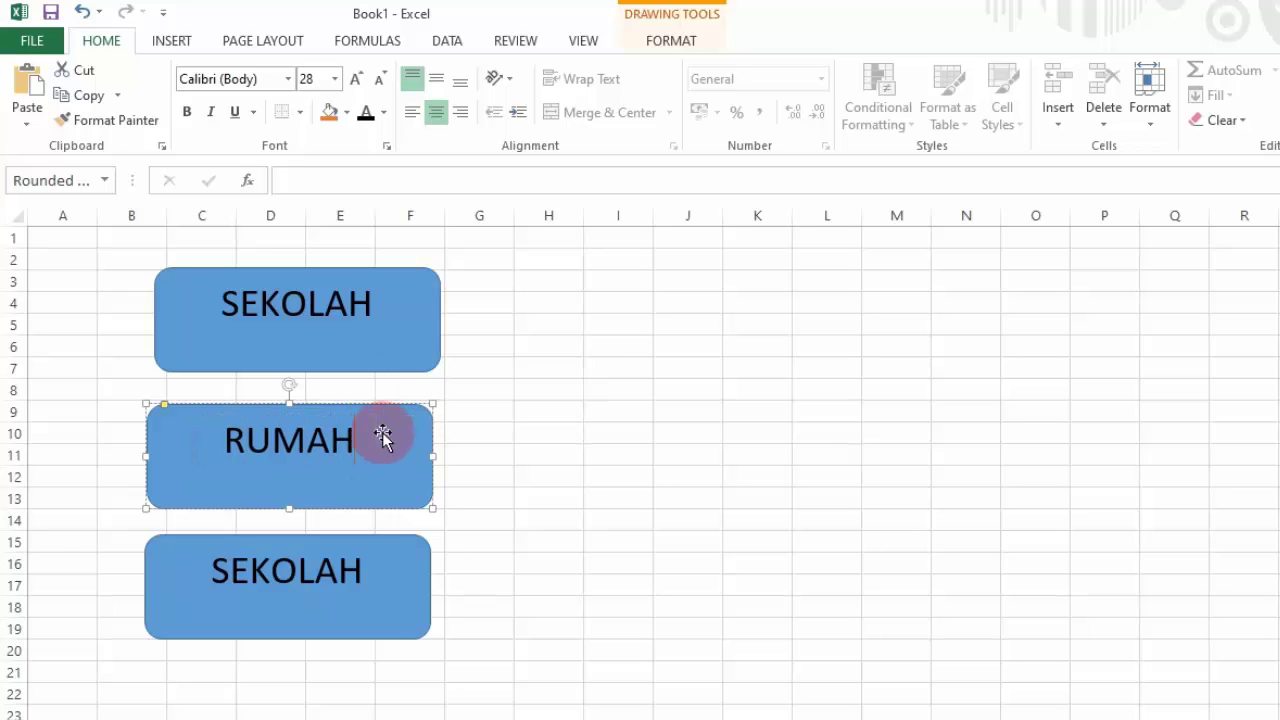
Replace the text of the lowest shape with TEMPAT IBADAH
left_click(323, 569)
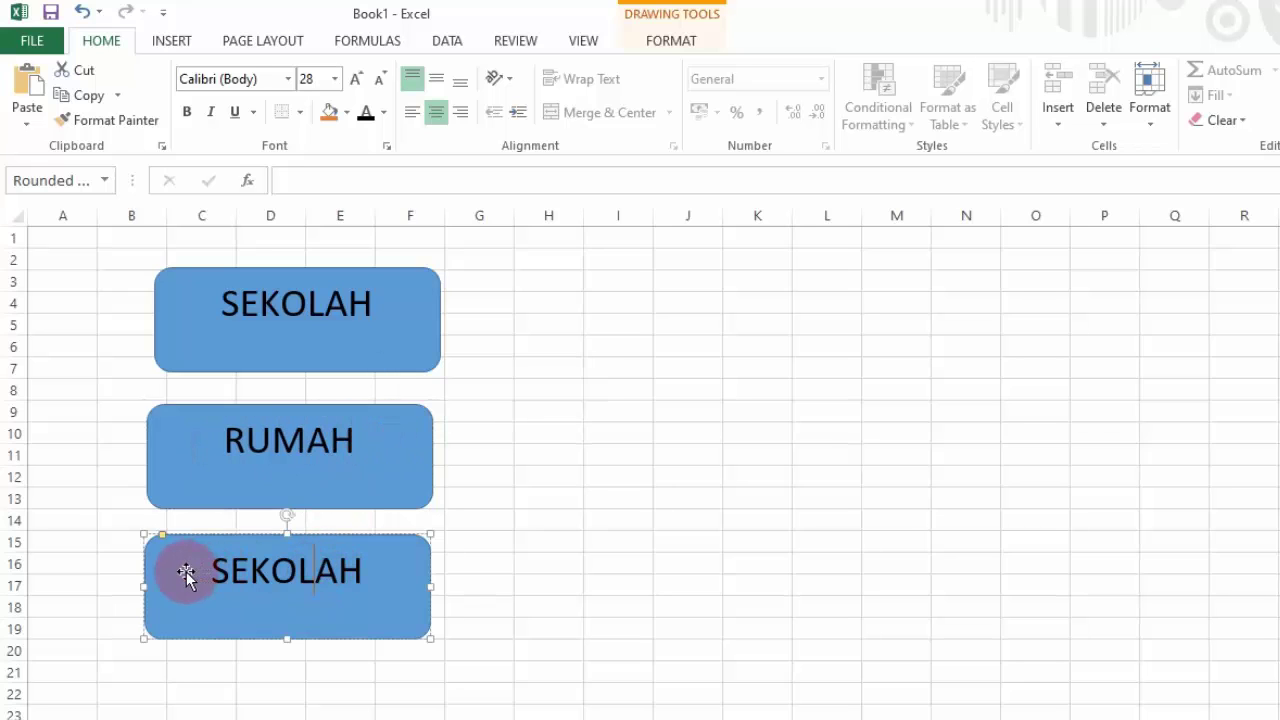
left_click_drag(214, 576, 386, 568)
type("T")
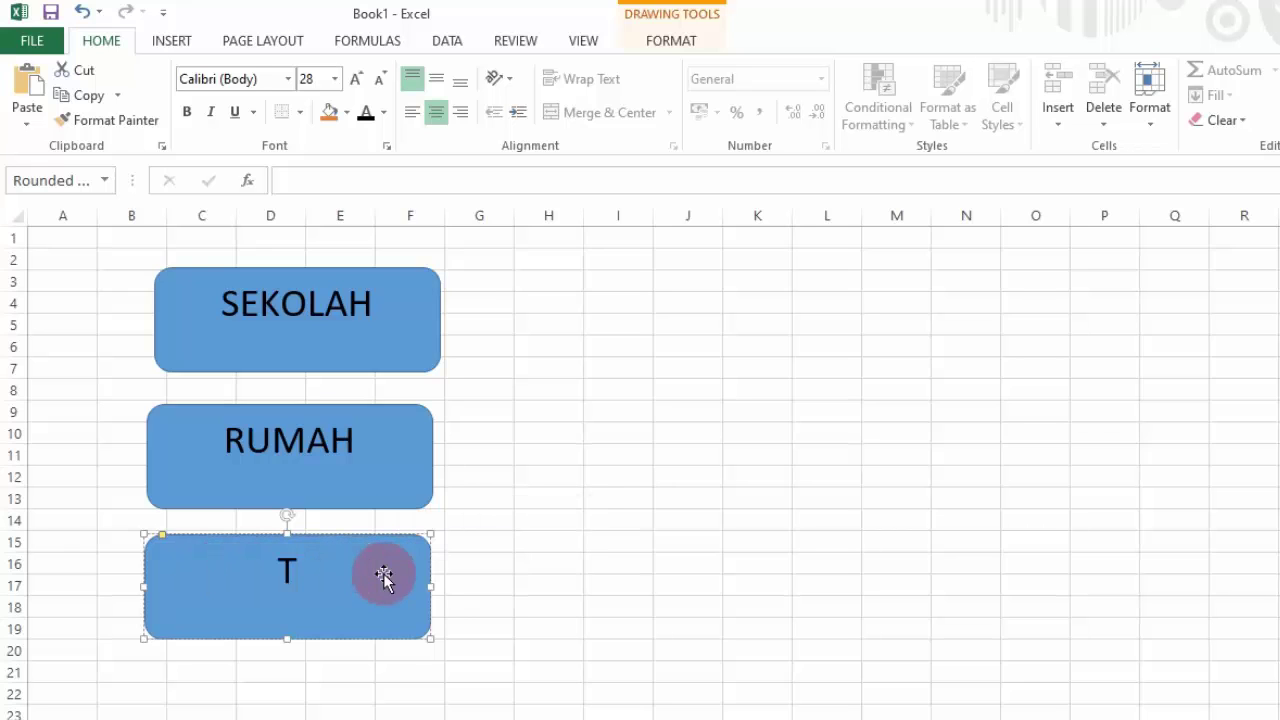
type("EMPAT IBADAH")
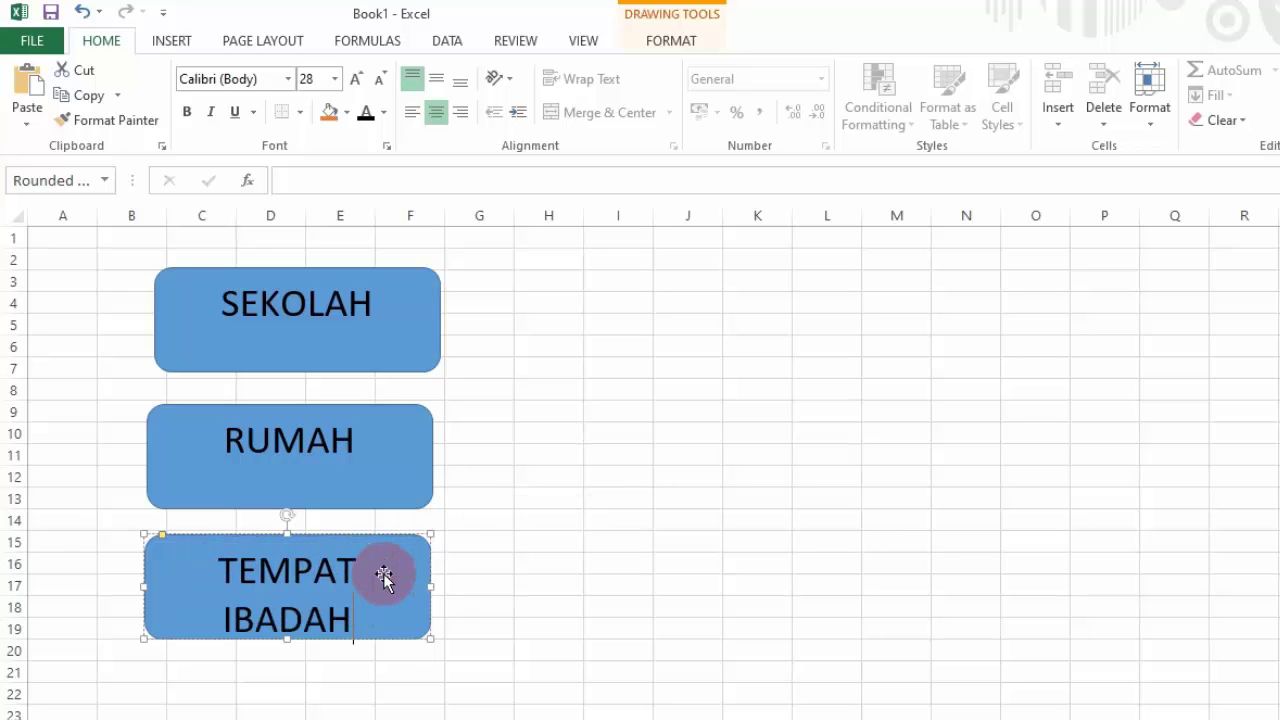
left_click(517, 564)
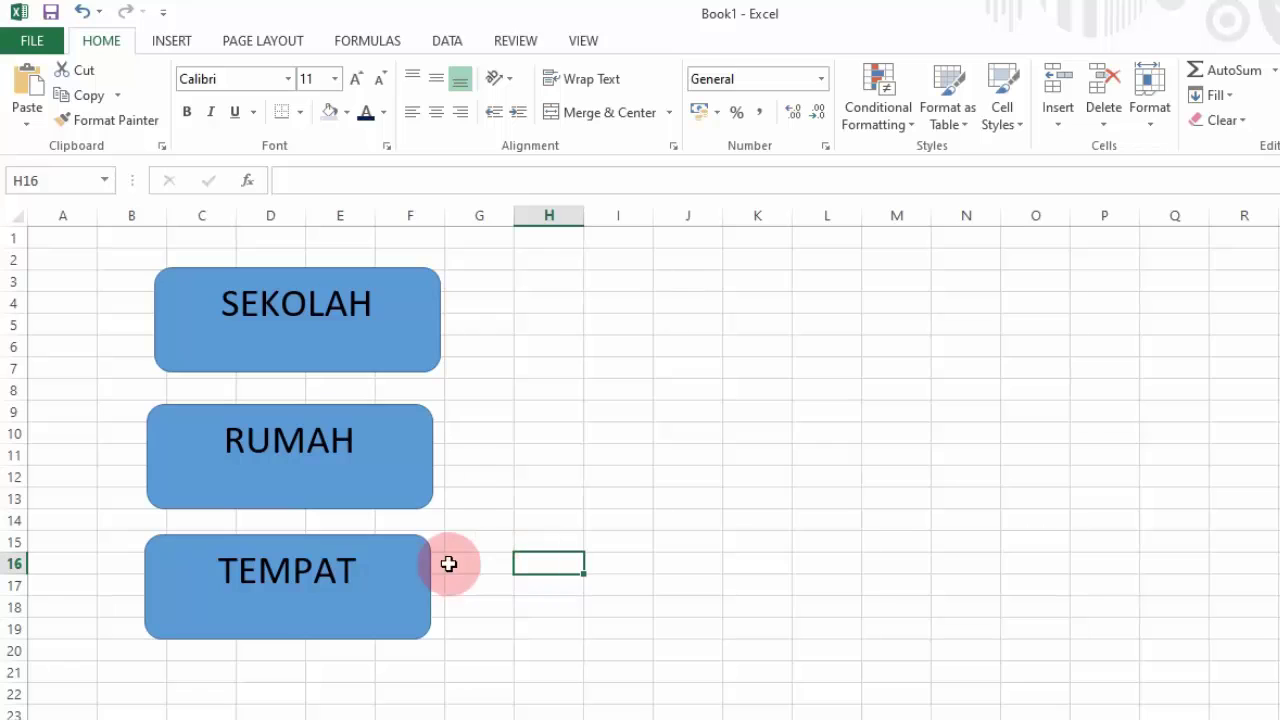
left_click(413, 565)
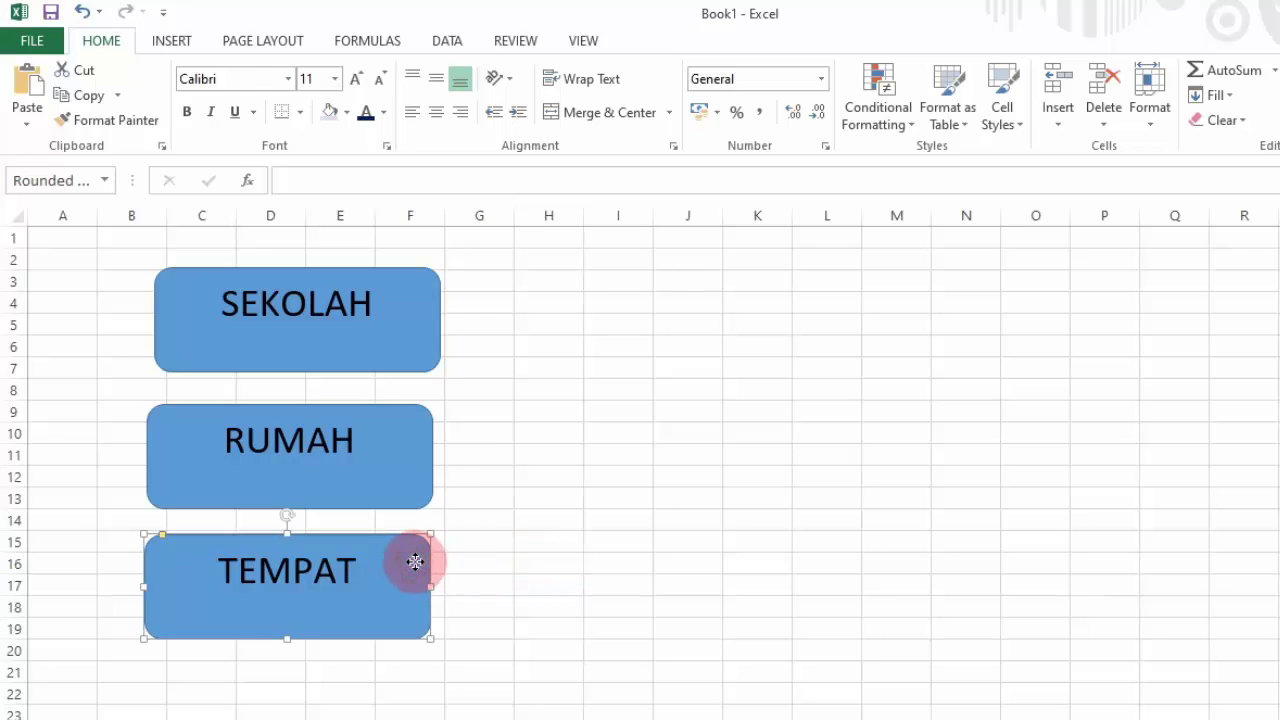
left_click(562, 499)
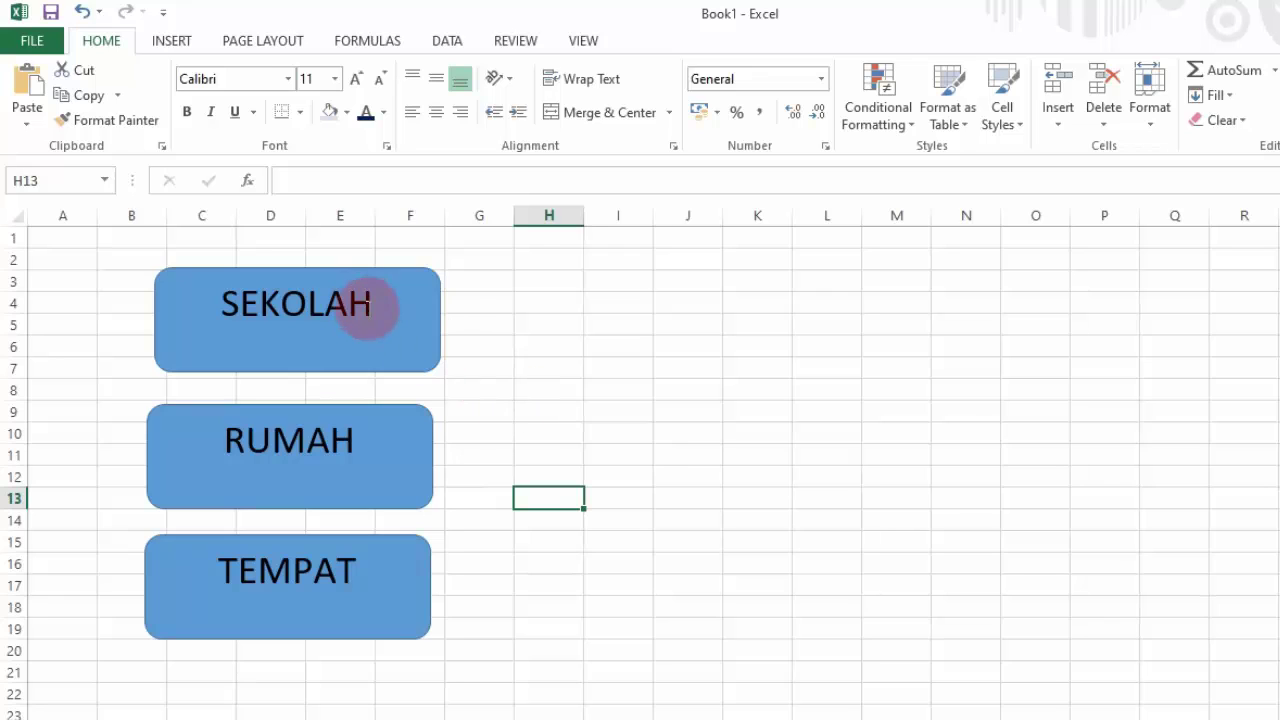
Add a hyperlink to the SEKOLAH shape that leads to the Sekolah sheet in this document
left_click(397, 320)
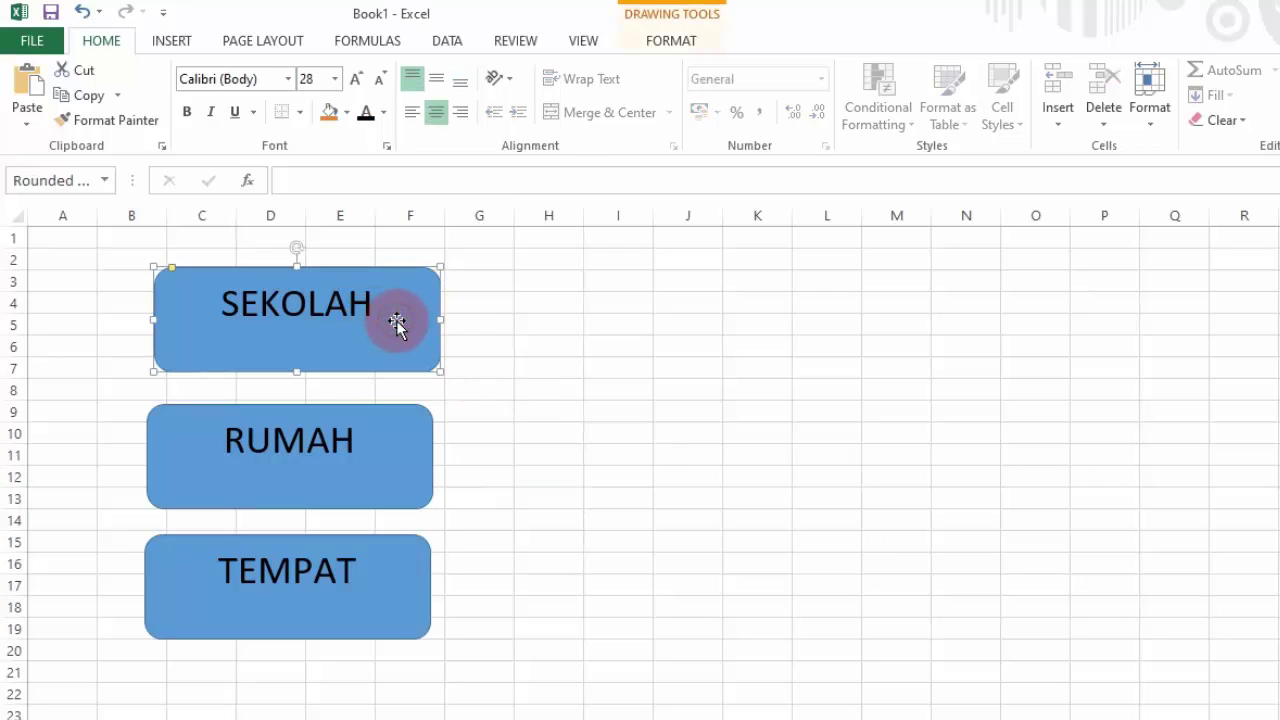
right_click(397, 322)
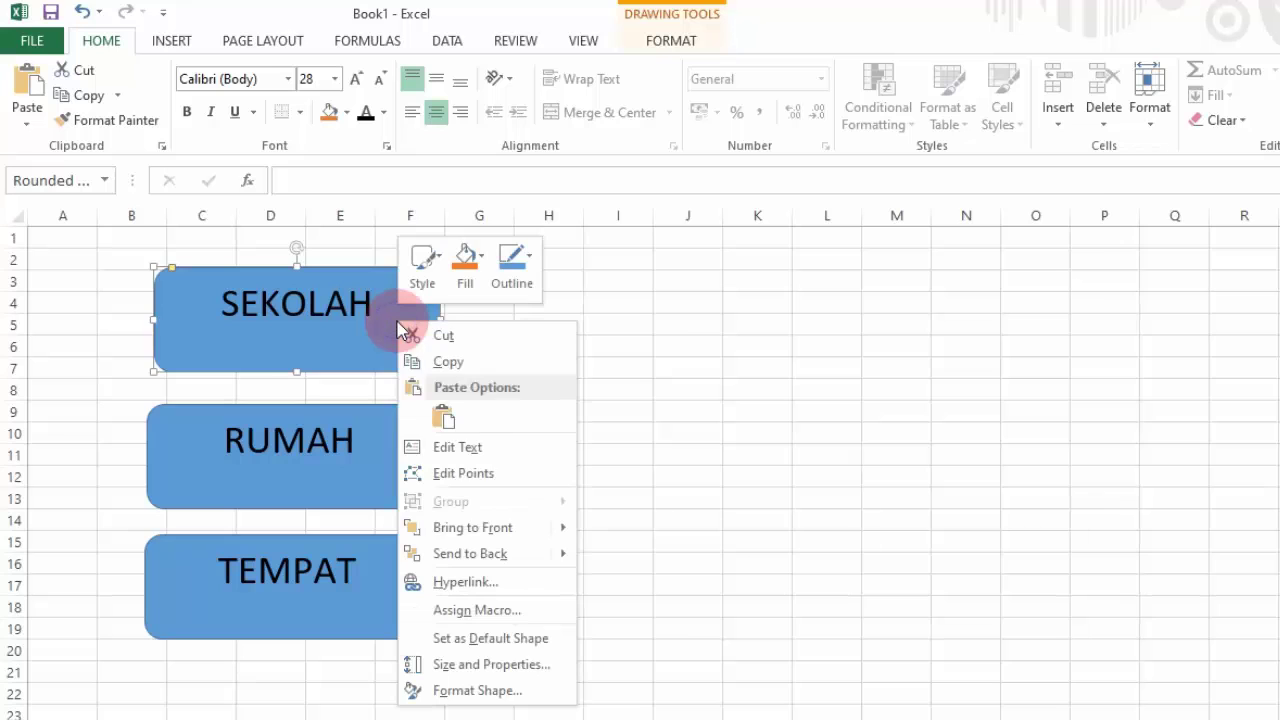
left_click(451, 584)
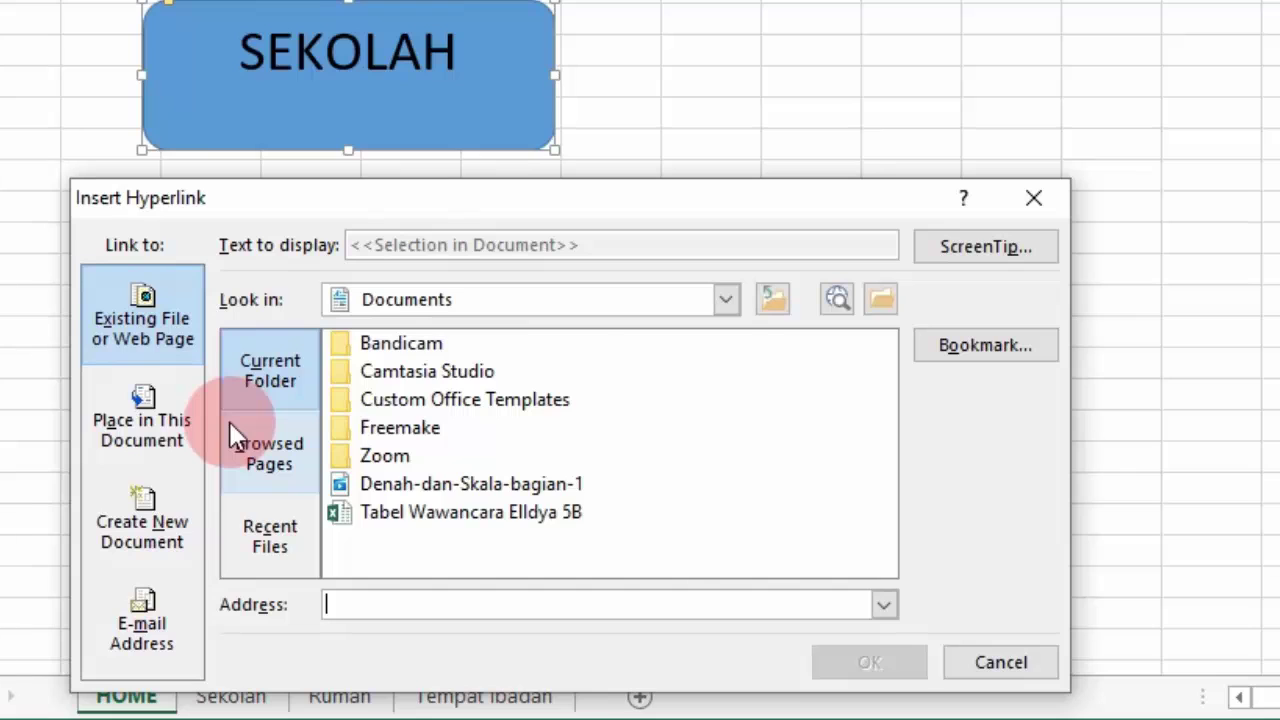
left_click(168, 441)
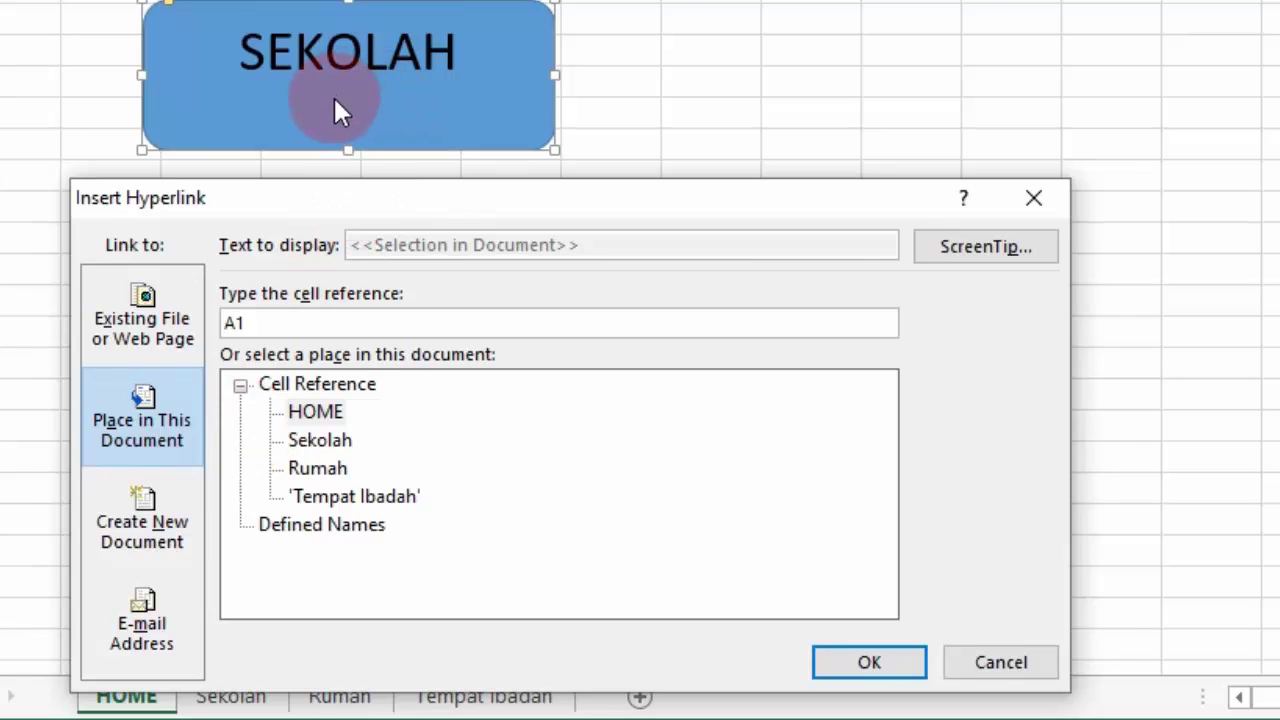
left_click(317, 440)
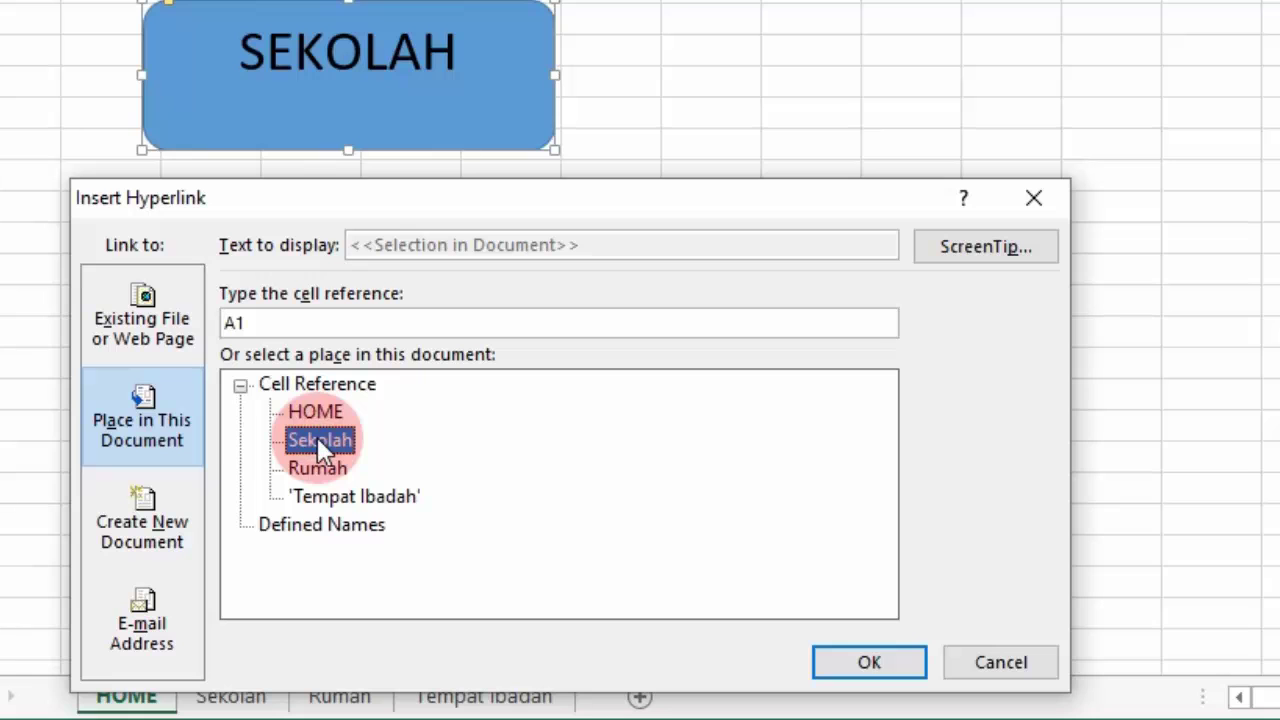
left_click(845, 662)
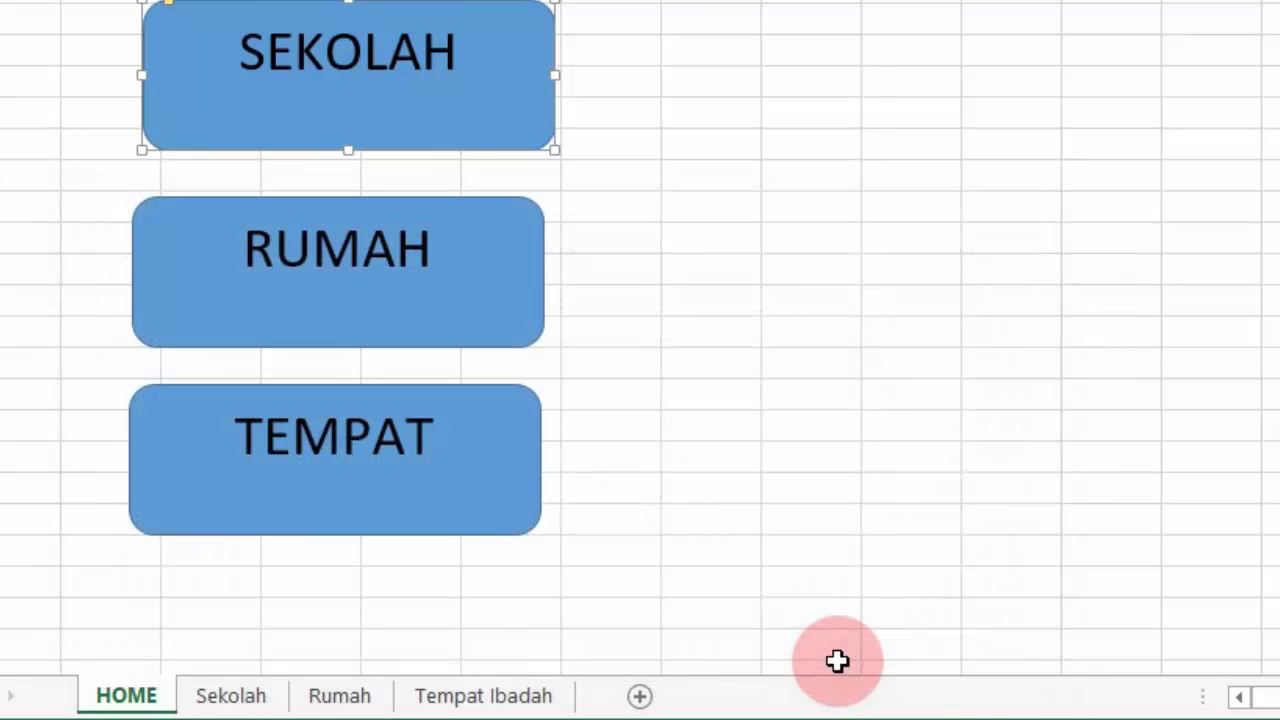
Hyperlink the RUMAH shape to the Rumah sheet in this document
right_click(490, 320)
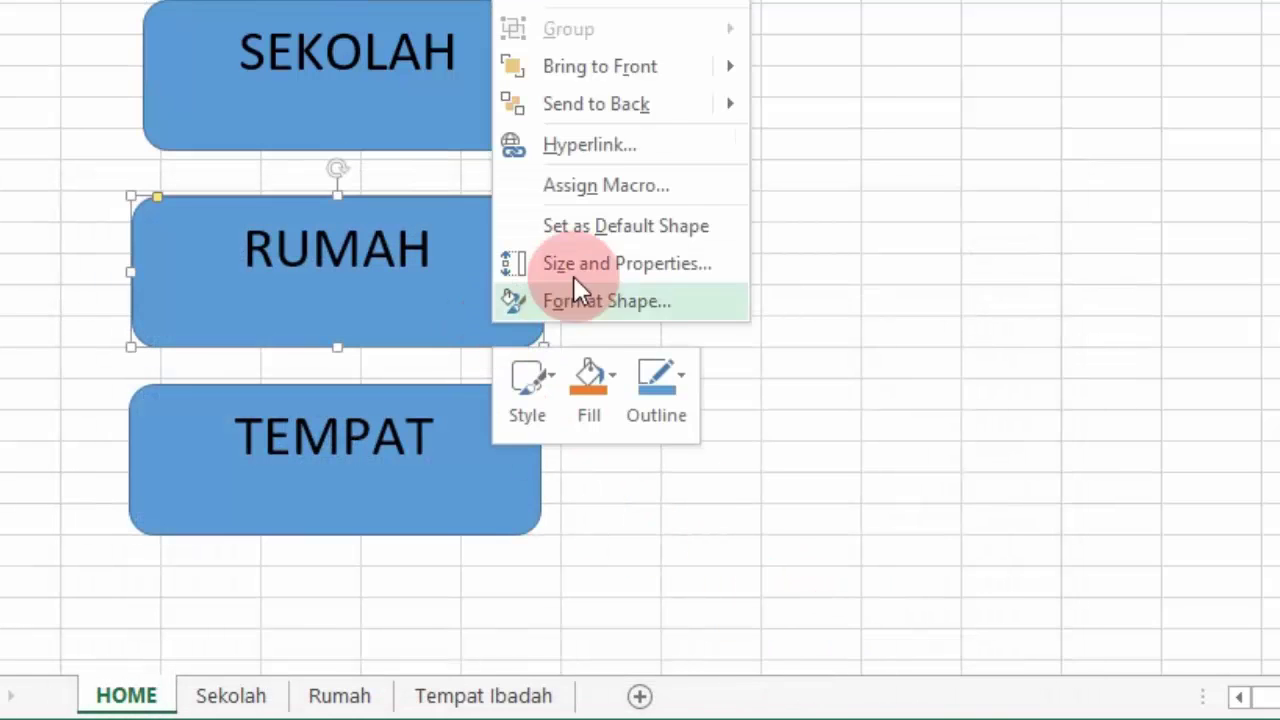
left_click(633, 148)
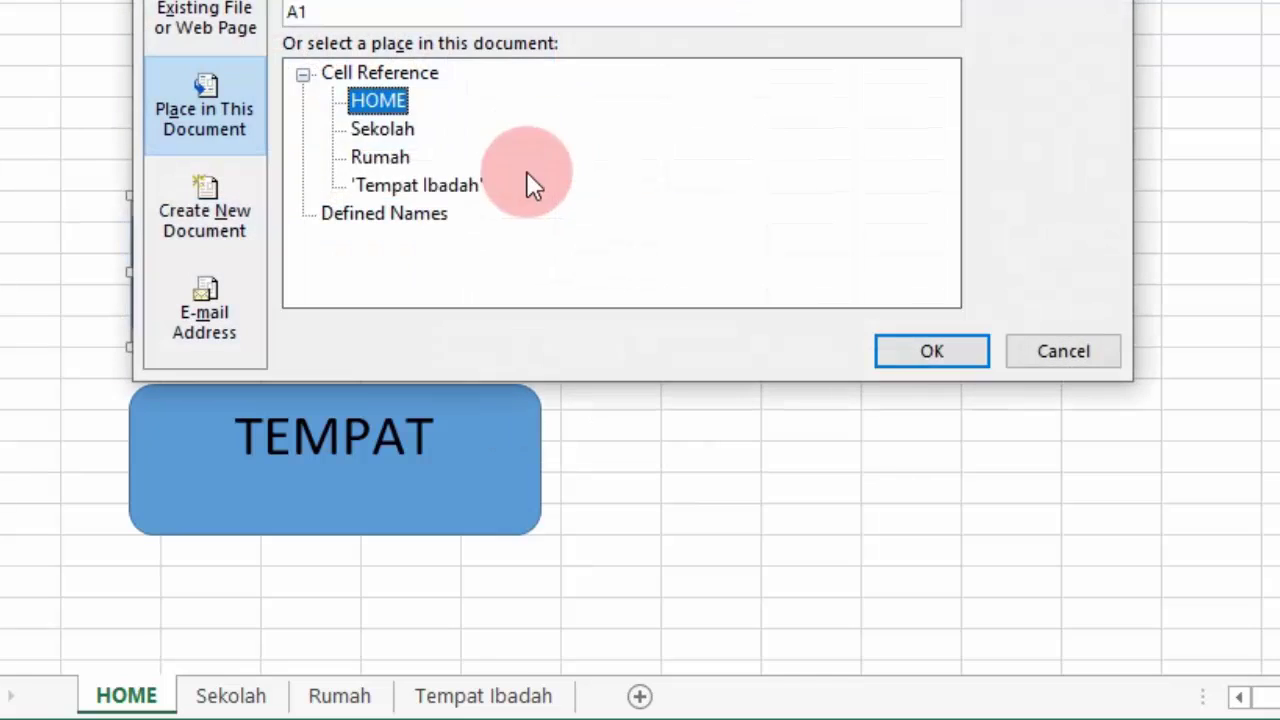
left_click(374, 157)
left_click(894, 356)
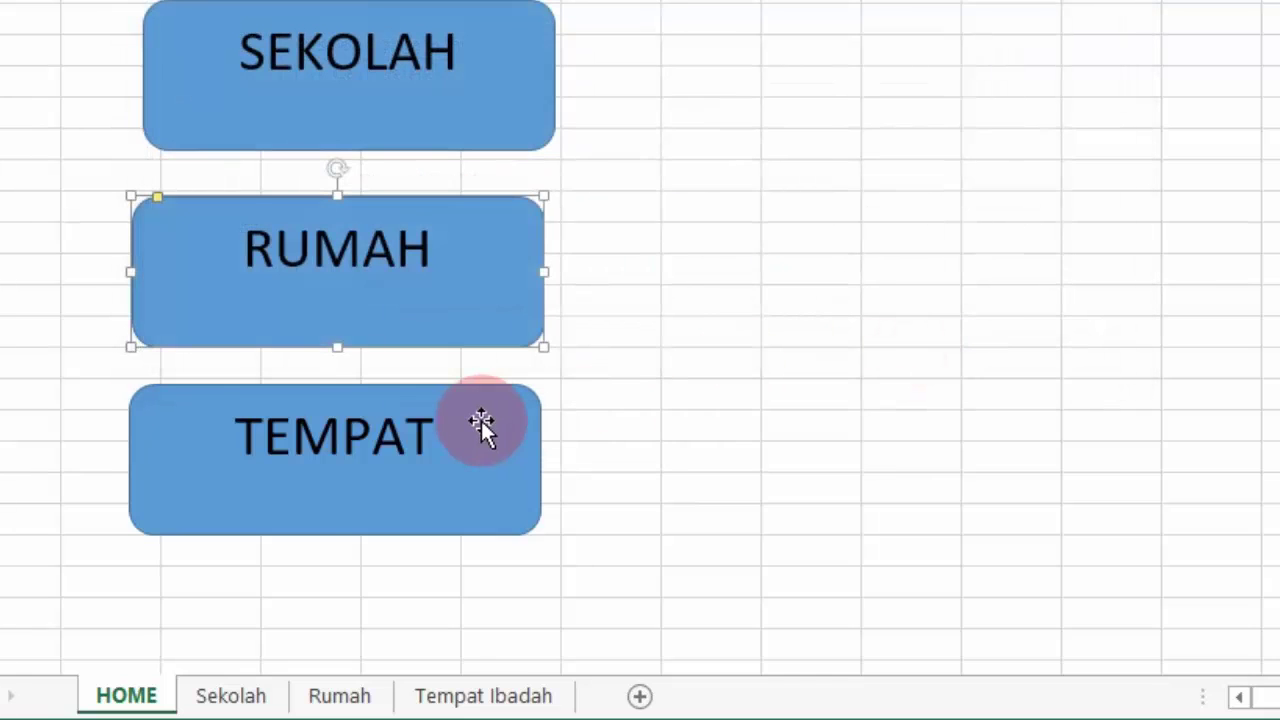
Hyperlink the TEMPAT IBADAH shape to the Tempat Ibadah sheet in this document
left_click(481, 422)
right_click(481, 422)
left_click(638, 245)
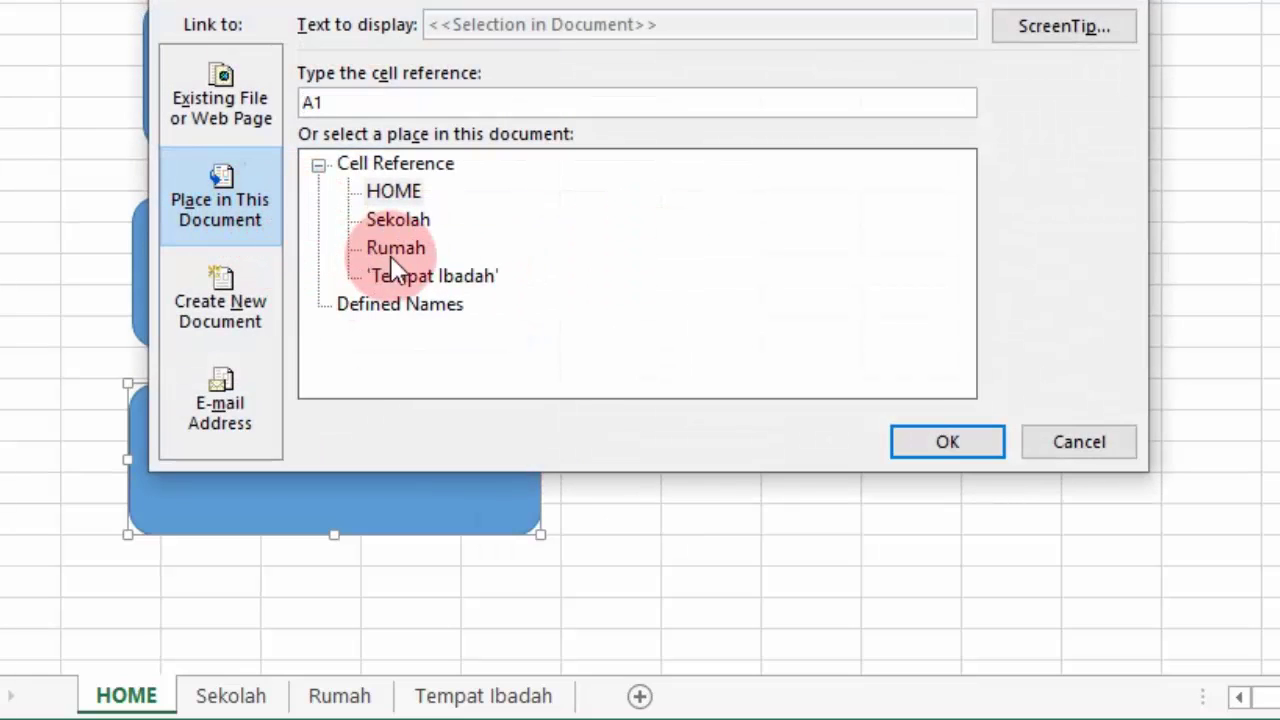
left_click(440, 276)
left_click(916, 442)
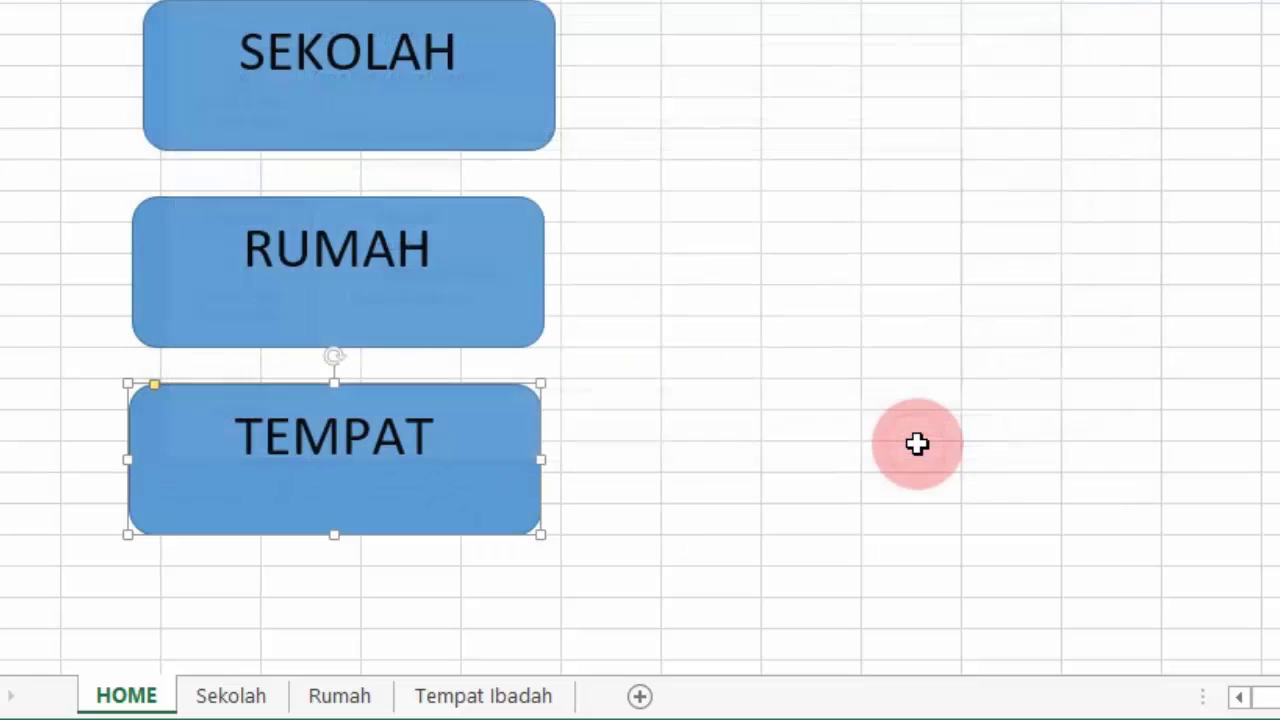
left_click(736, 178)
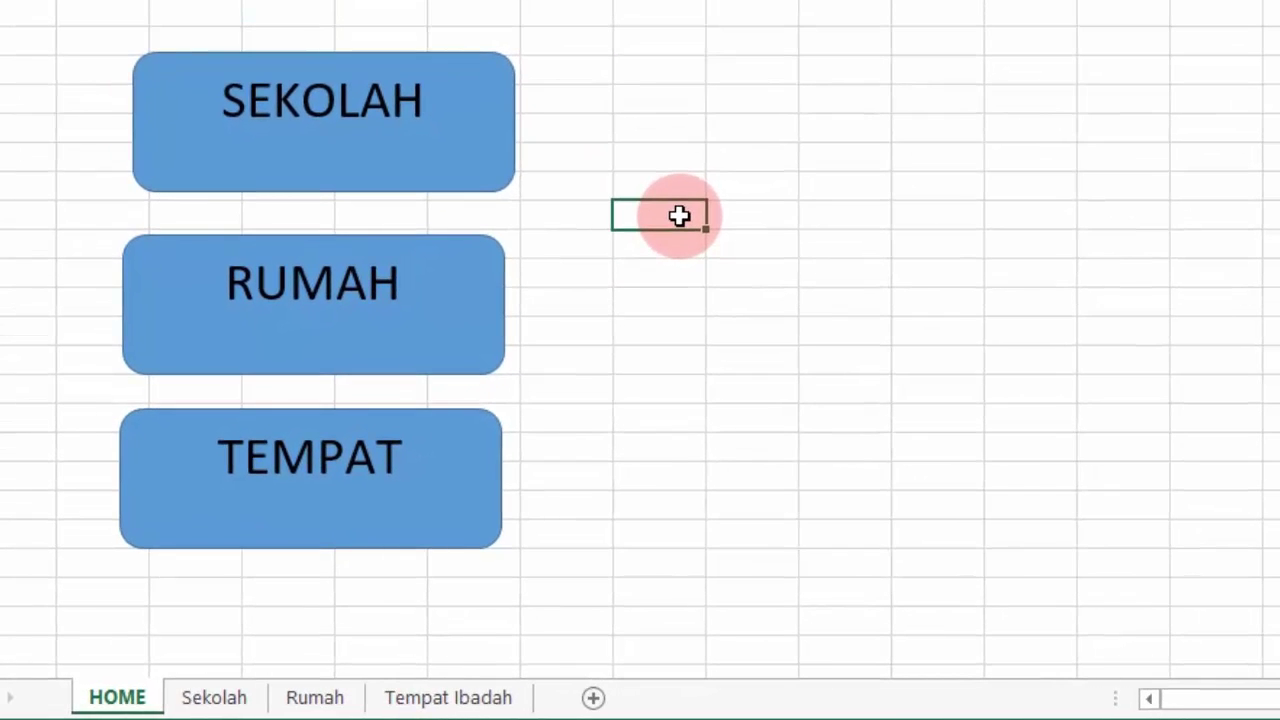
Test the SEKOLAH, RUMAH and TEMPAT IBADAH links, returning to the HOME sheet after each one
left_click(407, 135)
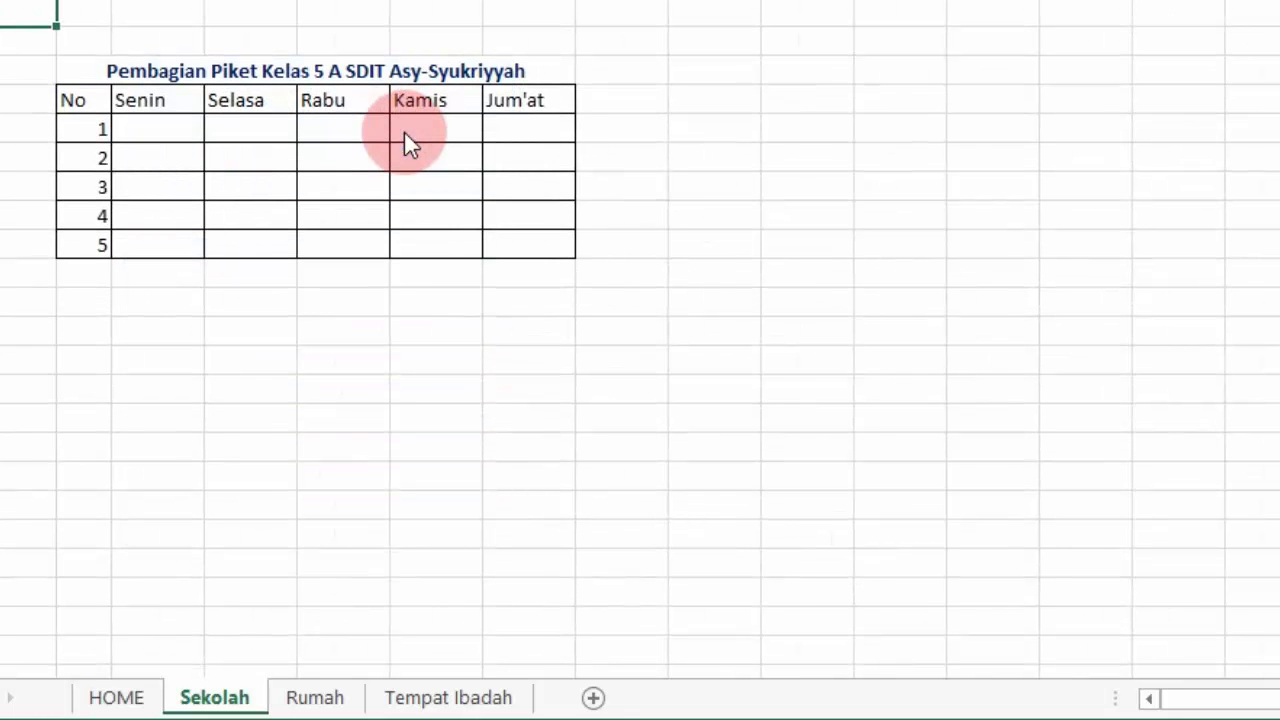
left_click(130, 699)
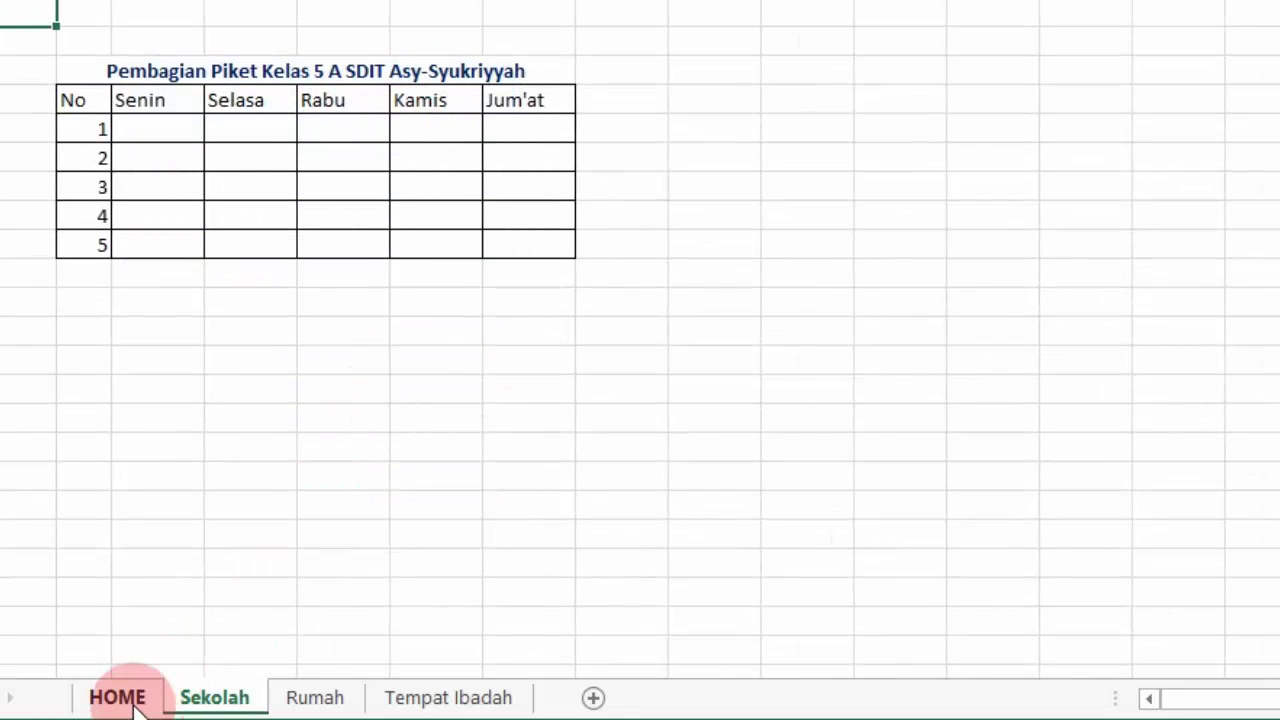
left_click(425, 352)
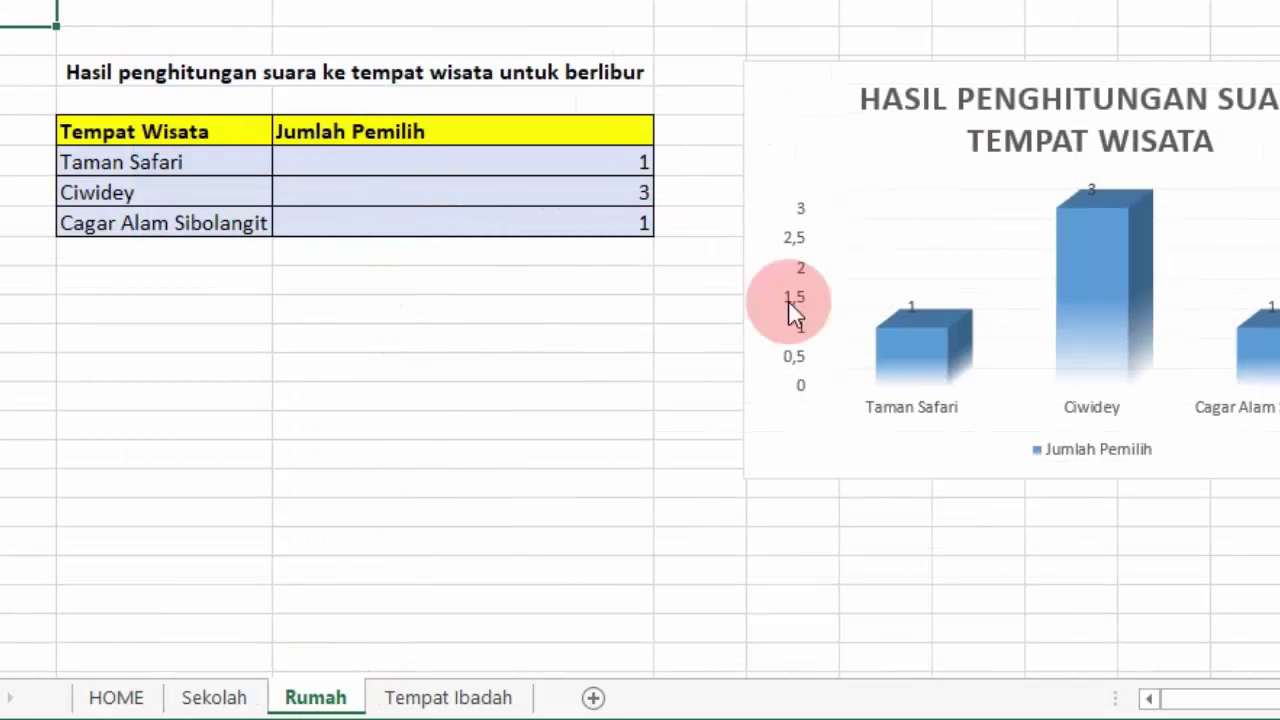
left_click(127, 699)
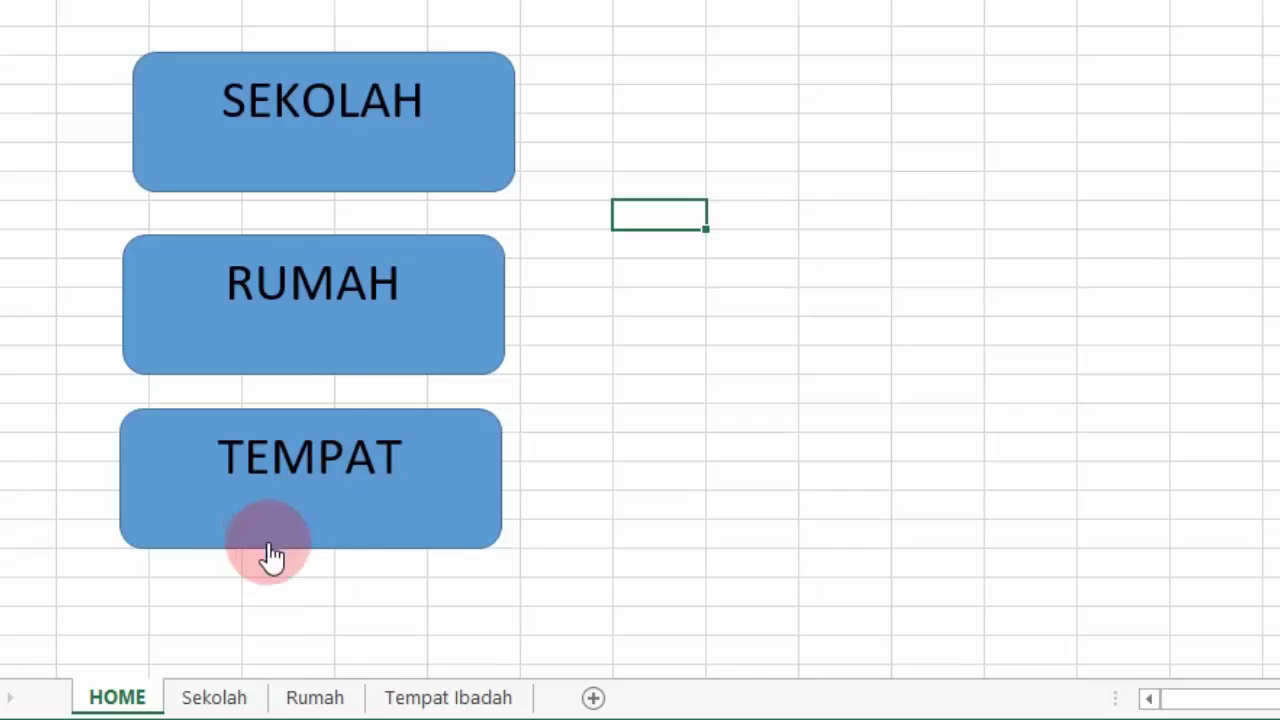
left_click(340, 478)
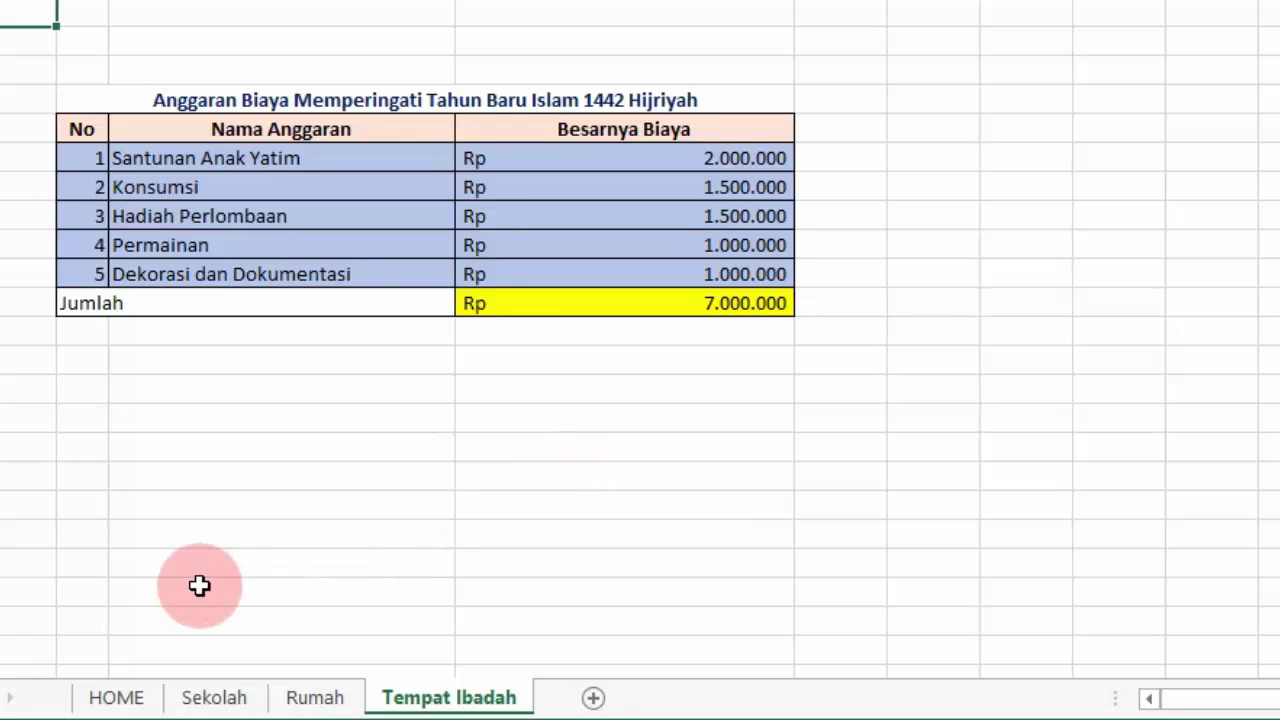
left_click(113, 700)
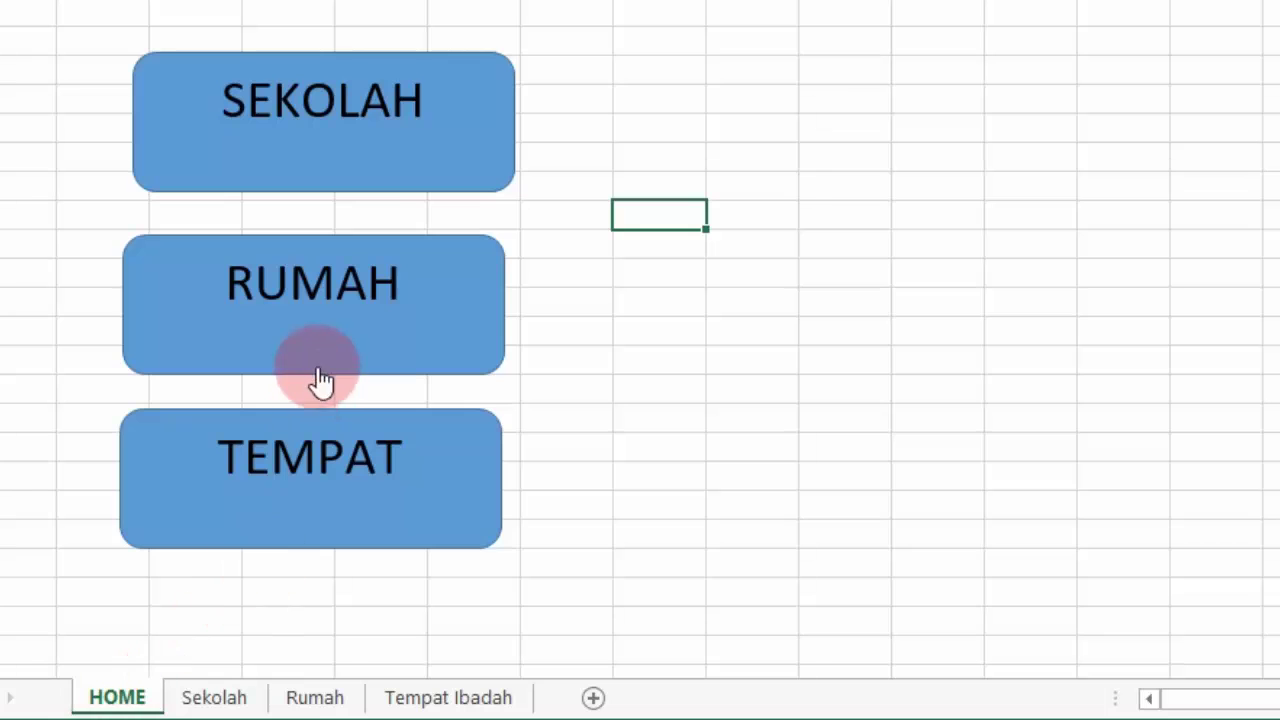
left_click(409, 85)
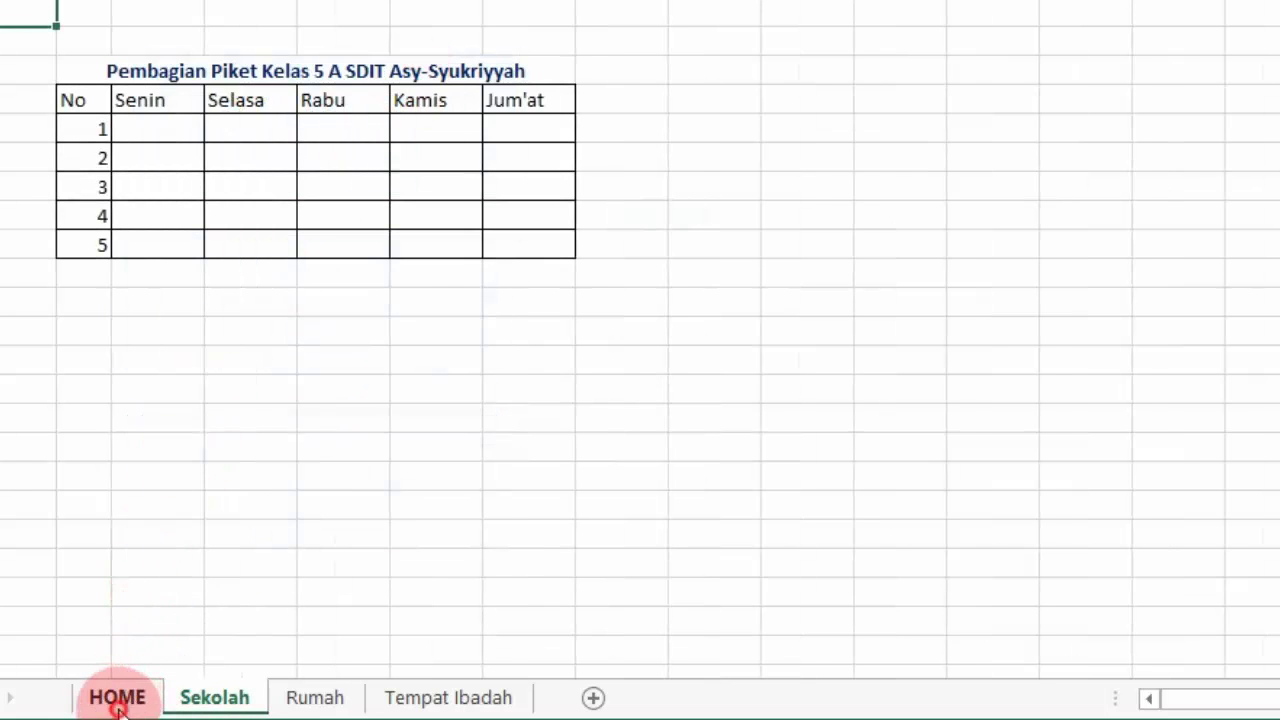
left_click(114, 695)
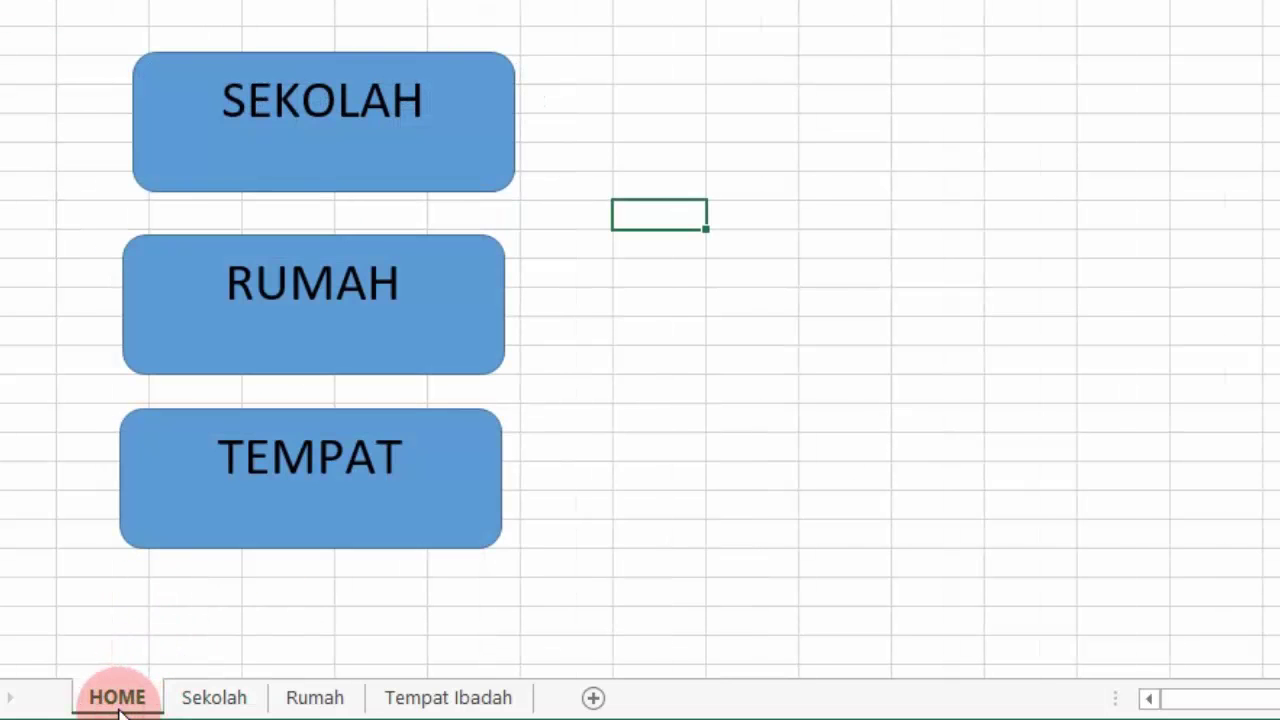
Draw a rounded rectangle below the table on the Sekolah sheet, around G12:I14, and label it BACK TO HOME
left_click(226, 695)
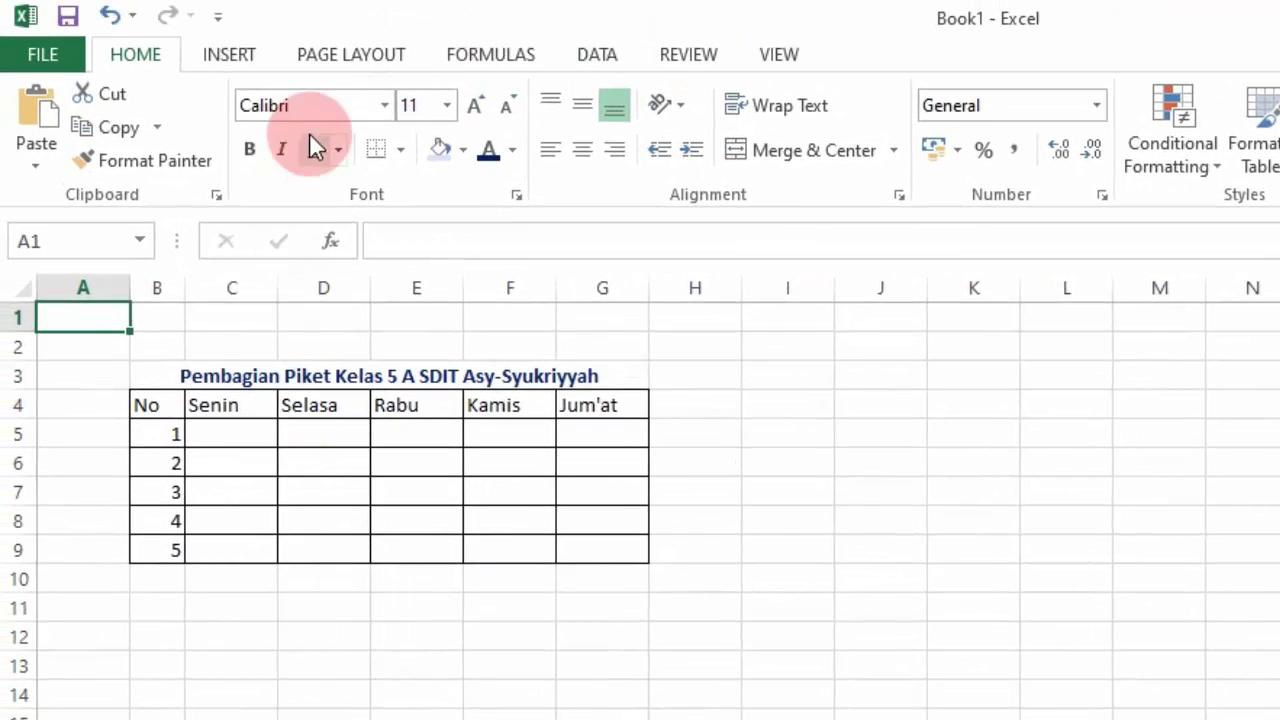
left_click(230, 55)
left_click(492, 94)
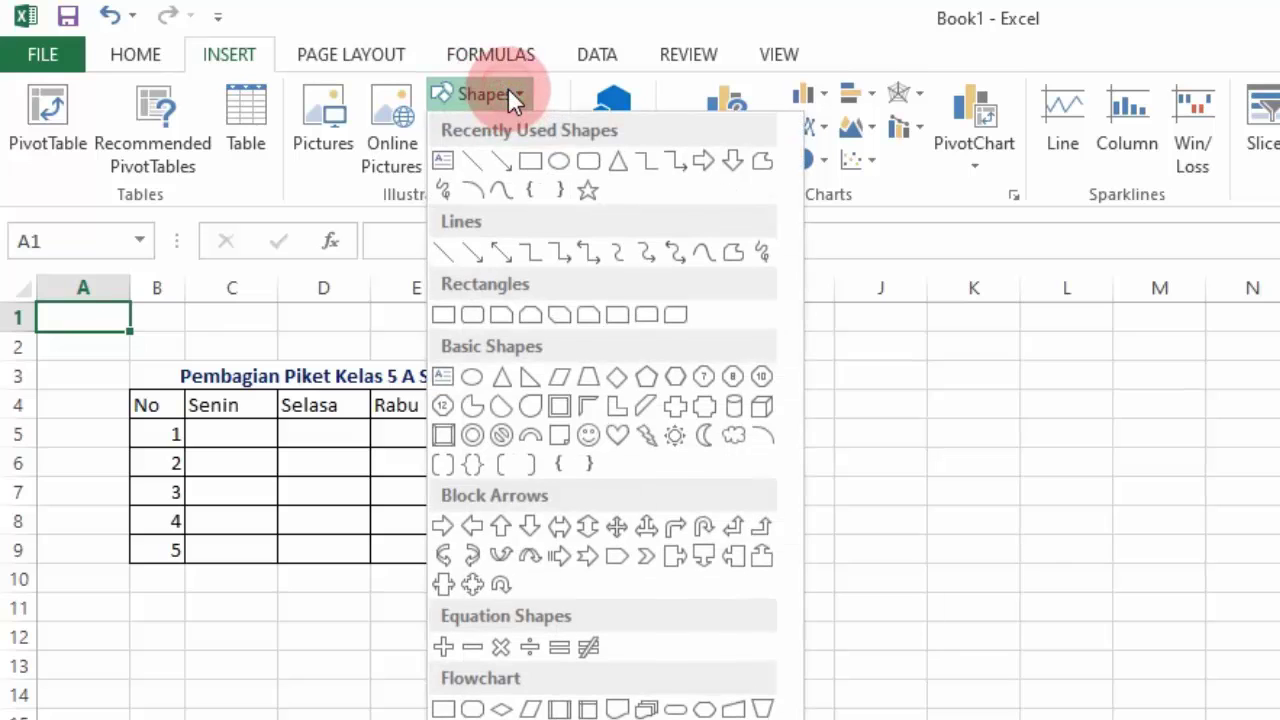
left_click(580, 162)
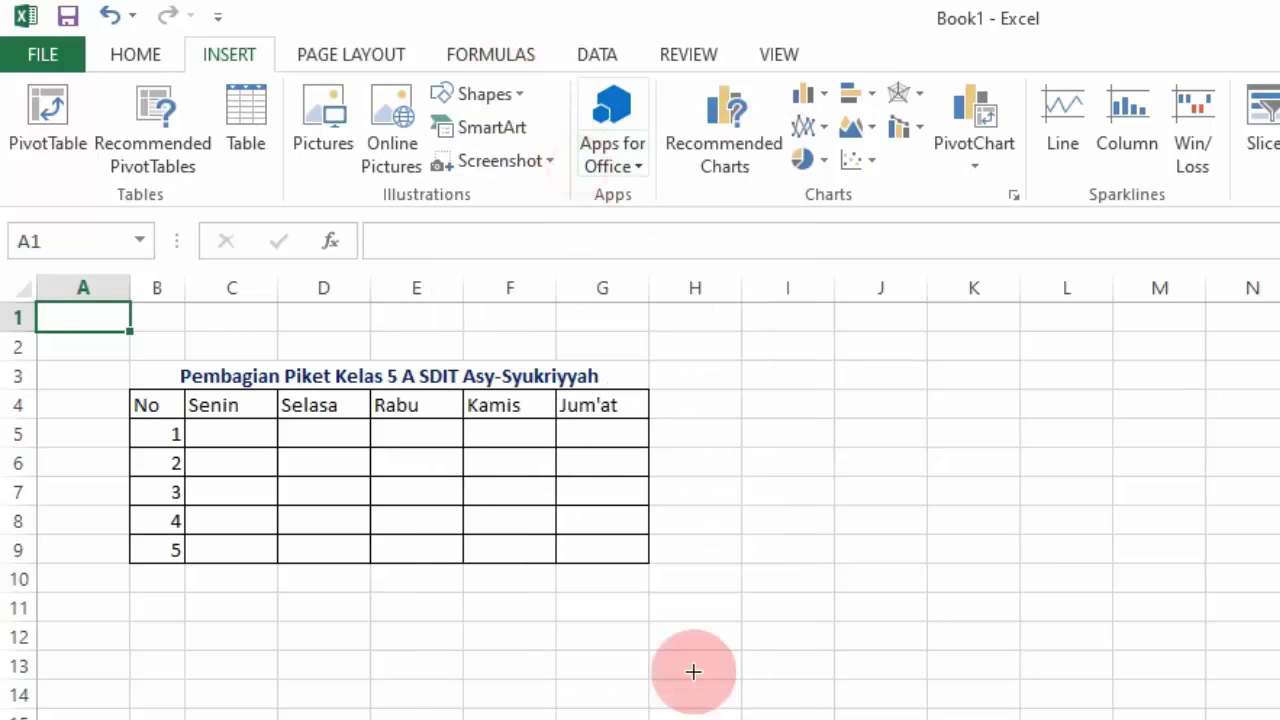
left_click_drag(571, 630, 799, 706)
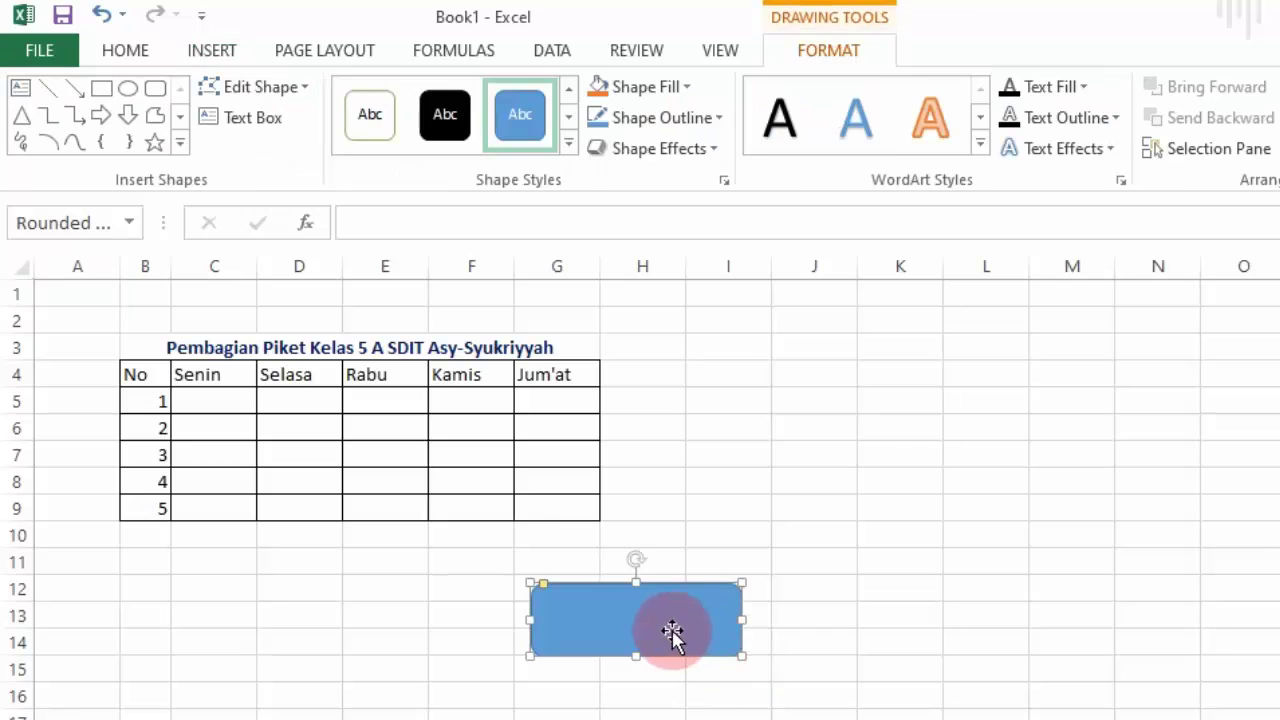
right_click(671, 630)
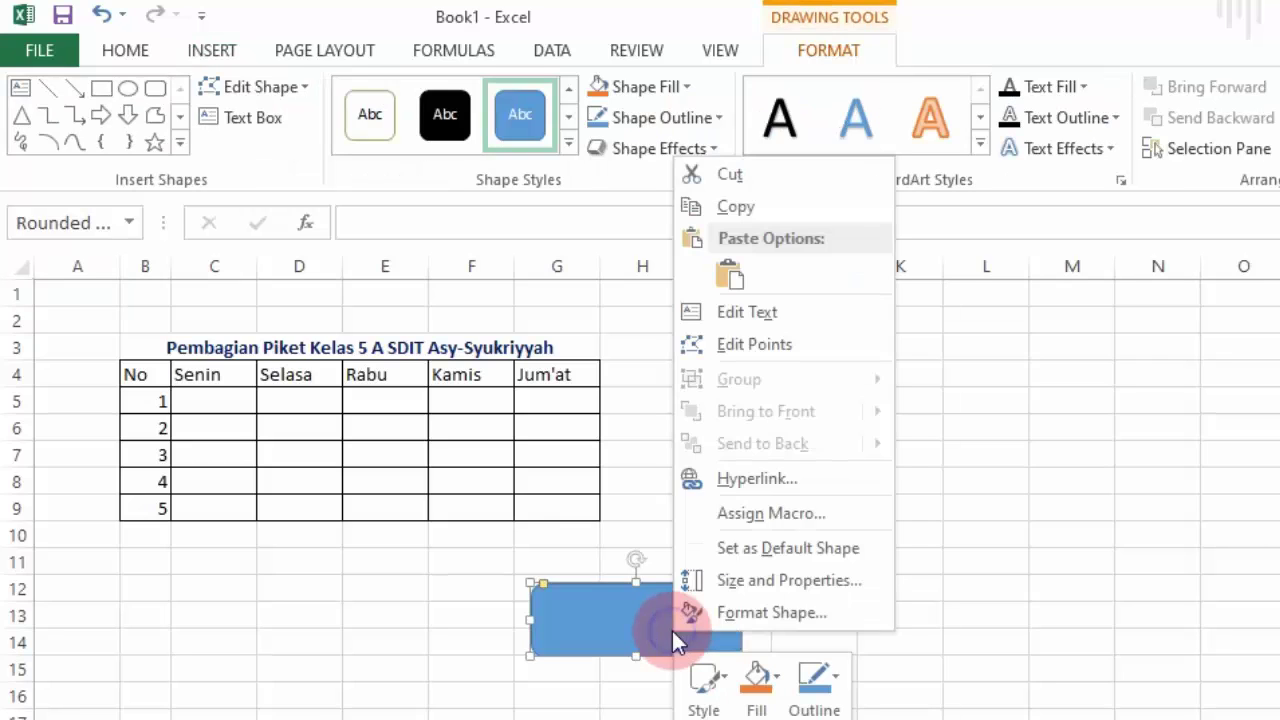
left_click(770, 312)
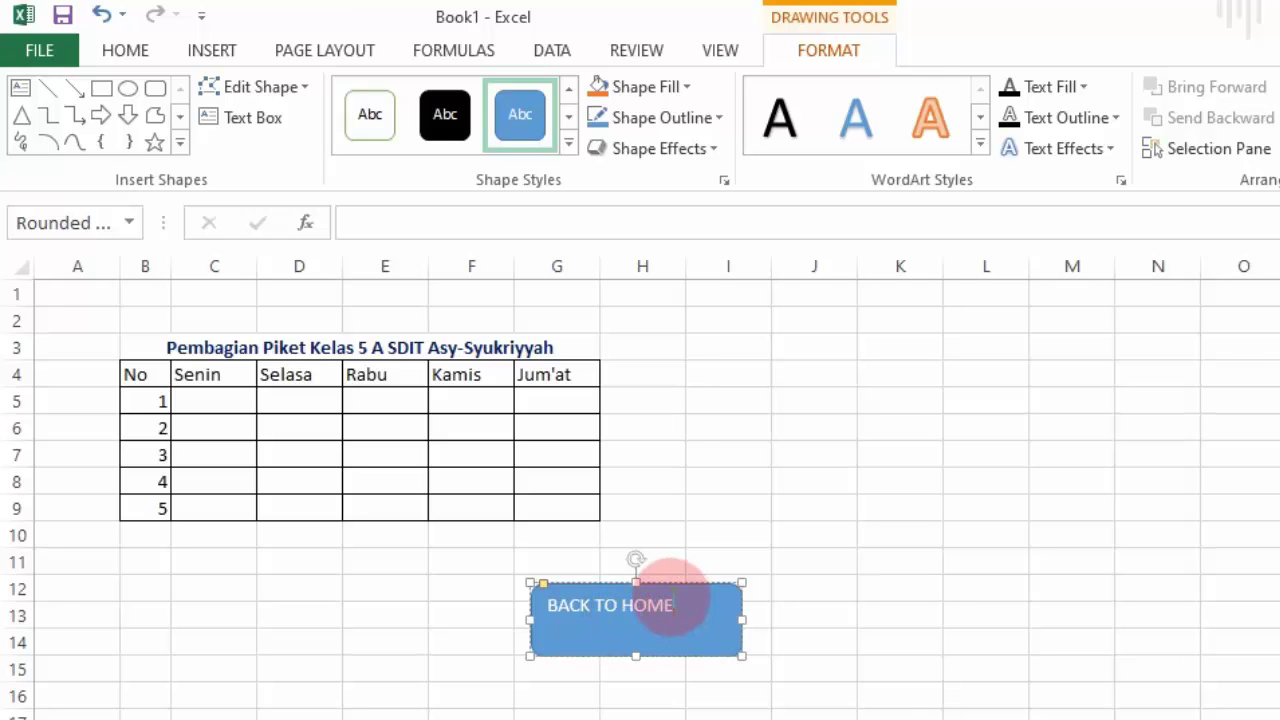
Set the font size of the BACK TO HOME text to 14
key("ctrl+a")
left_click(122, 50)
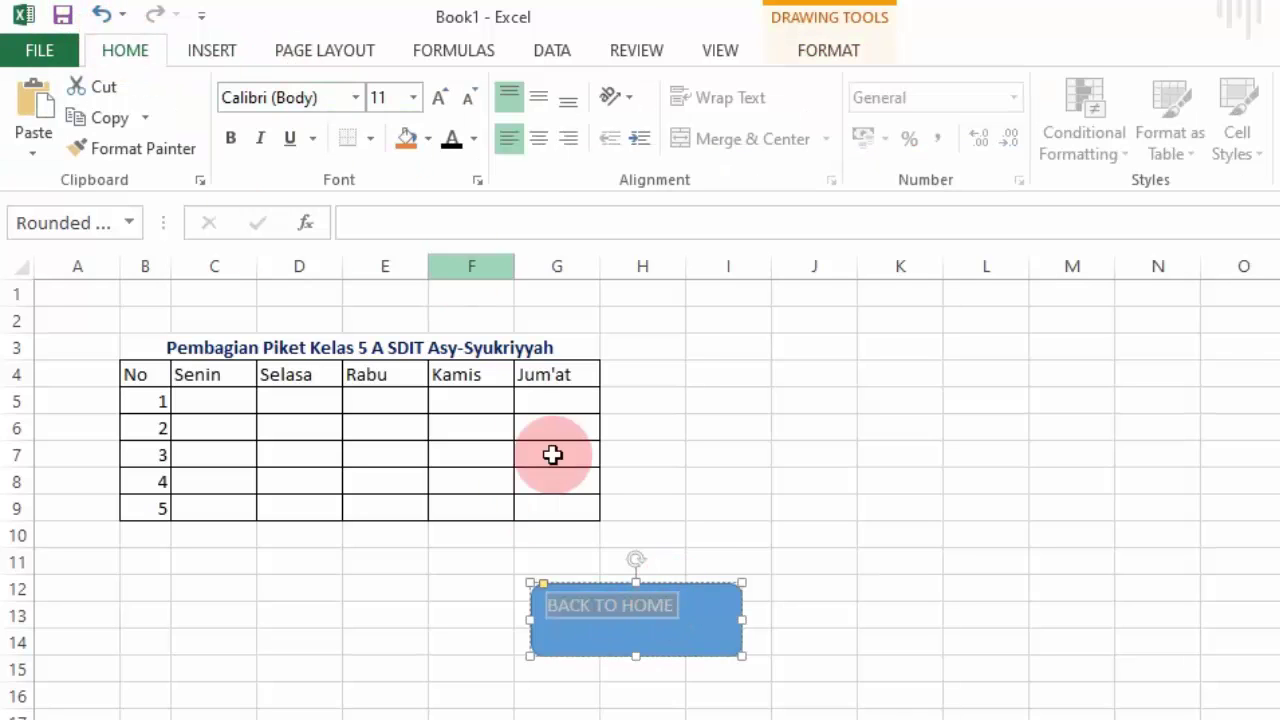
left_click(430, 103)
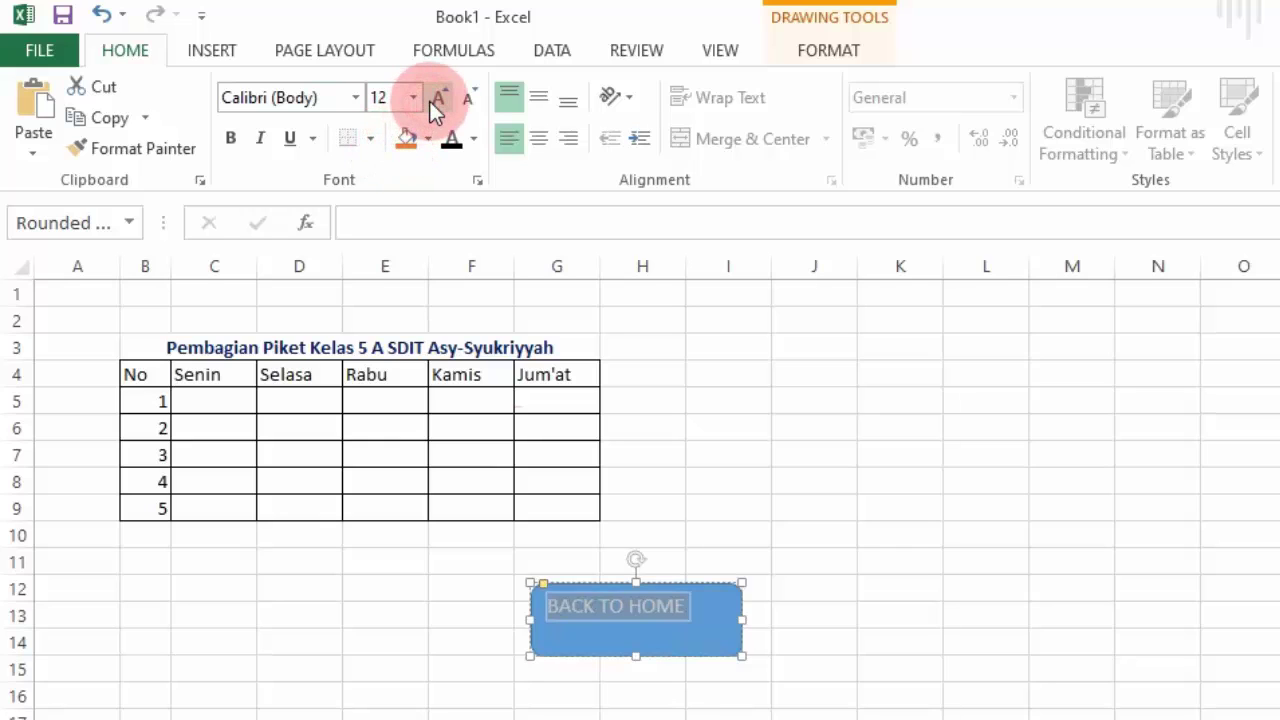
left_click(429, 101)
left_click(429, 101)
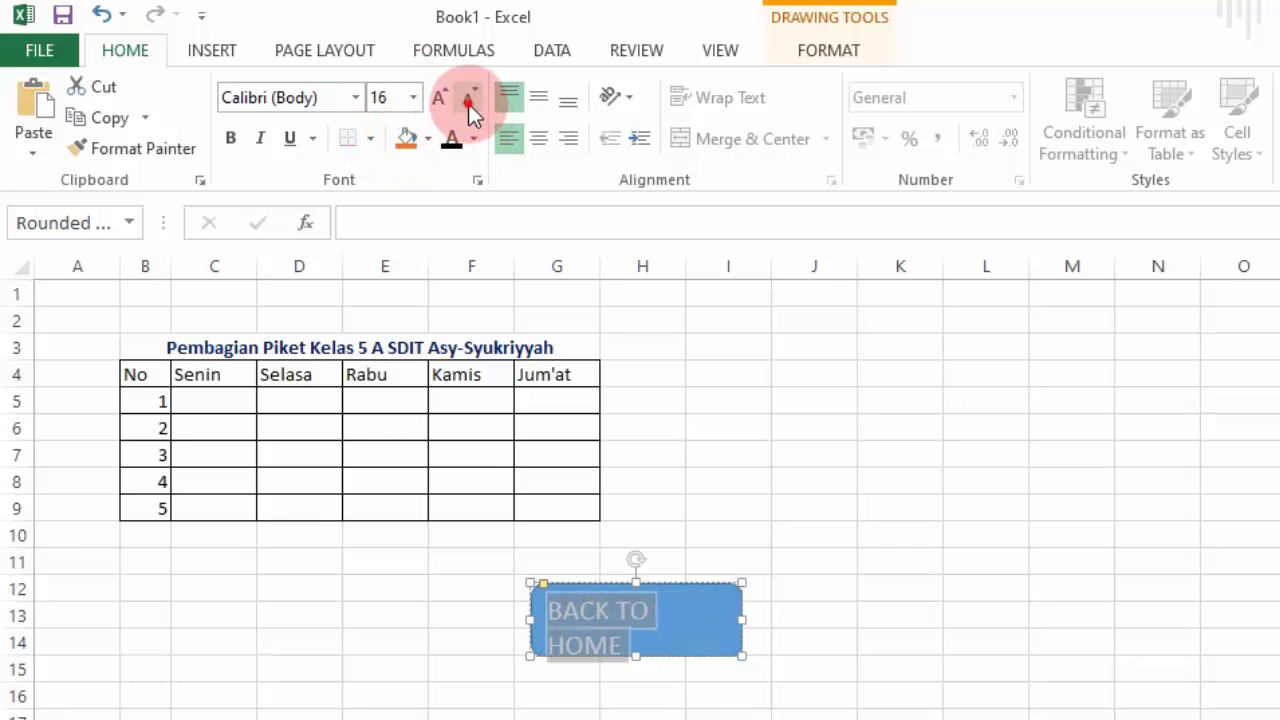
left_click(468, 100)
left_click(817, 550)
Change the font colour of the BACK TO HOME text to black
left_click(712, 599)
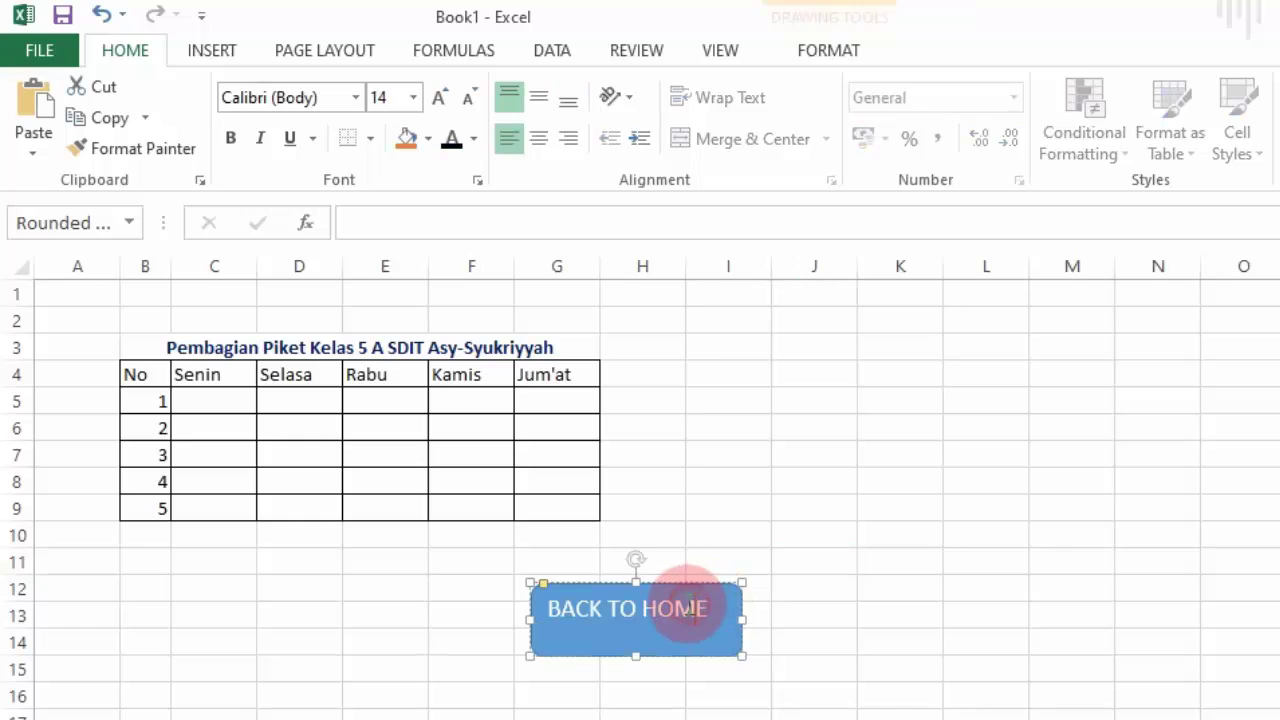
triple_click(691, 611)
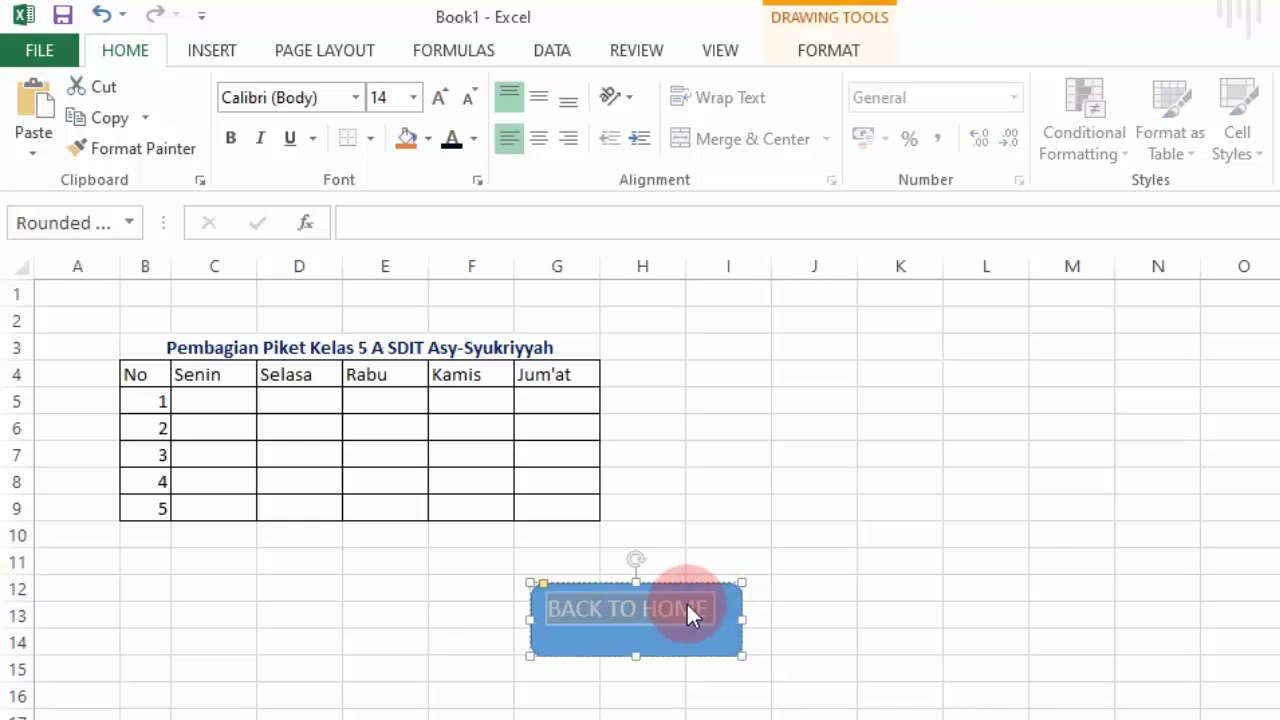
left_click(451, 140)
left_click(764, 479)
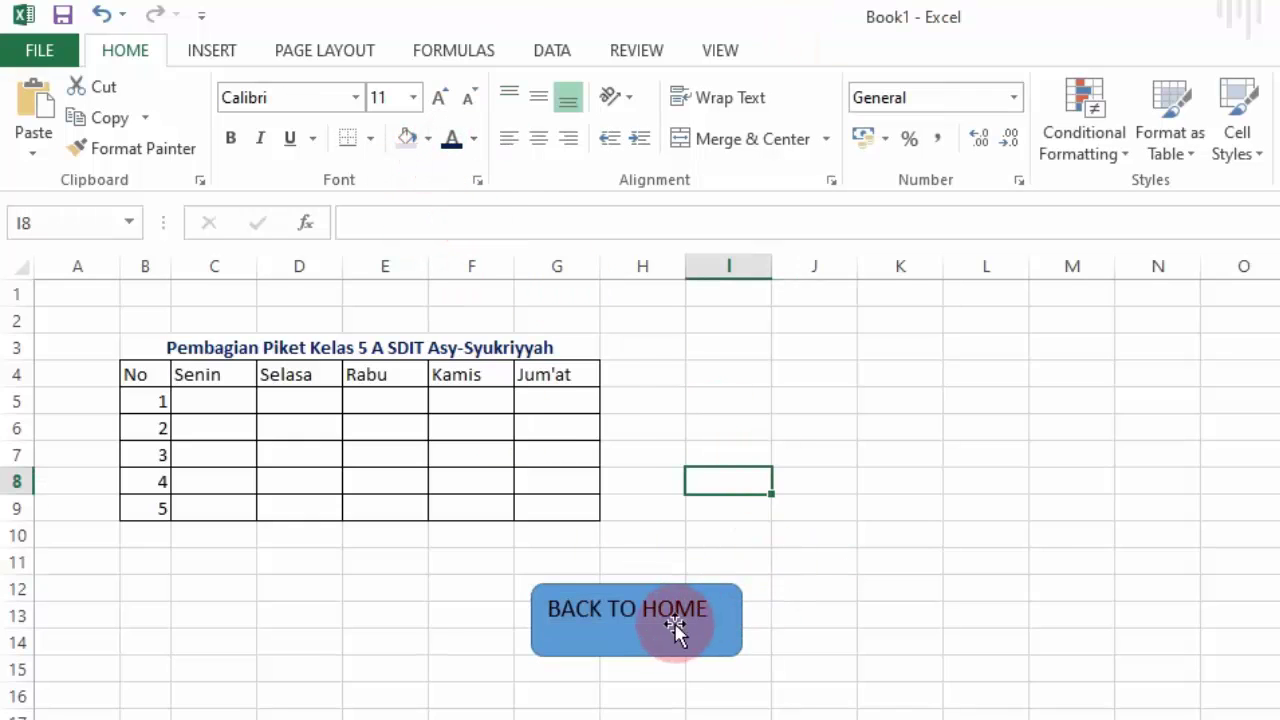
Hyperlink the BACK TO HOME shape on the Sekolah sheet to the HOME sheet in this document
left_click(707, 634)
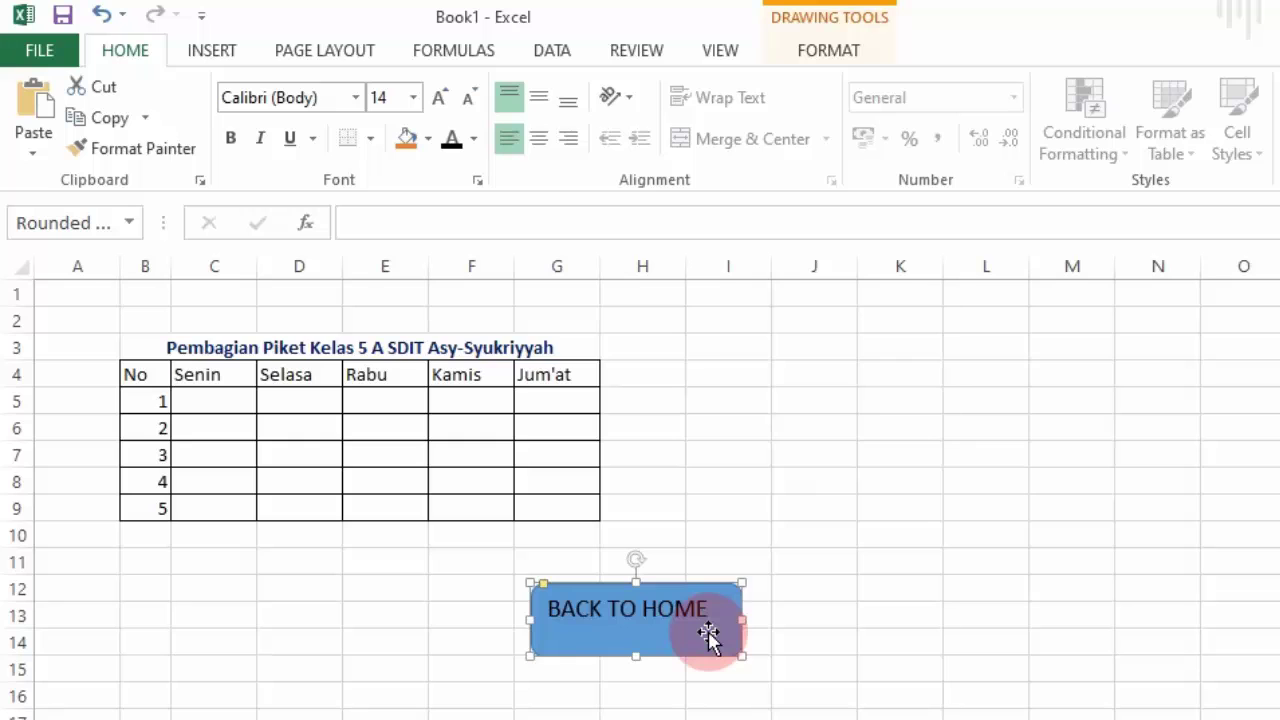
right_click(708, 634)
left_click(826, 477)
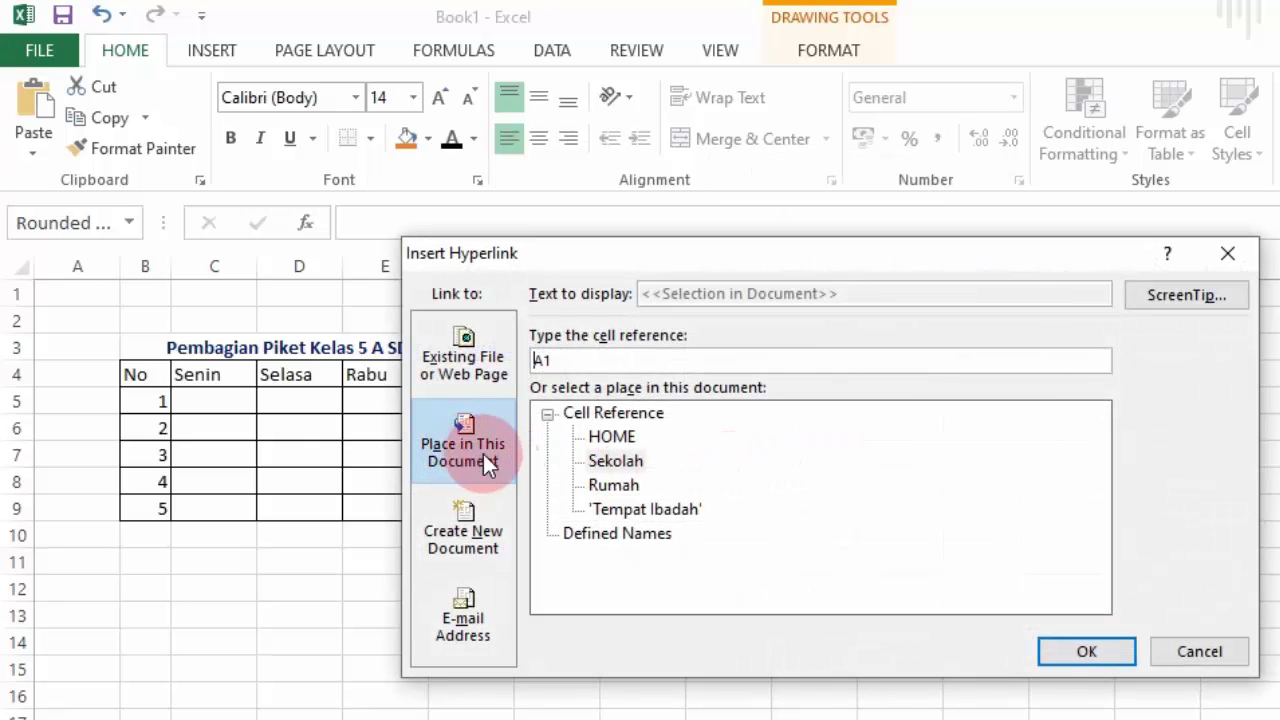
left_click(592, 465)
left_click(614, 437)
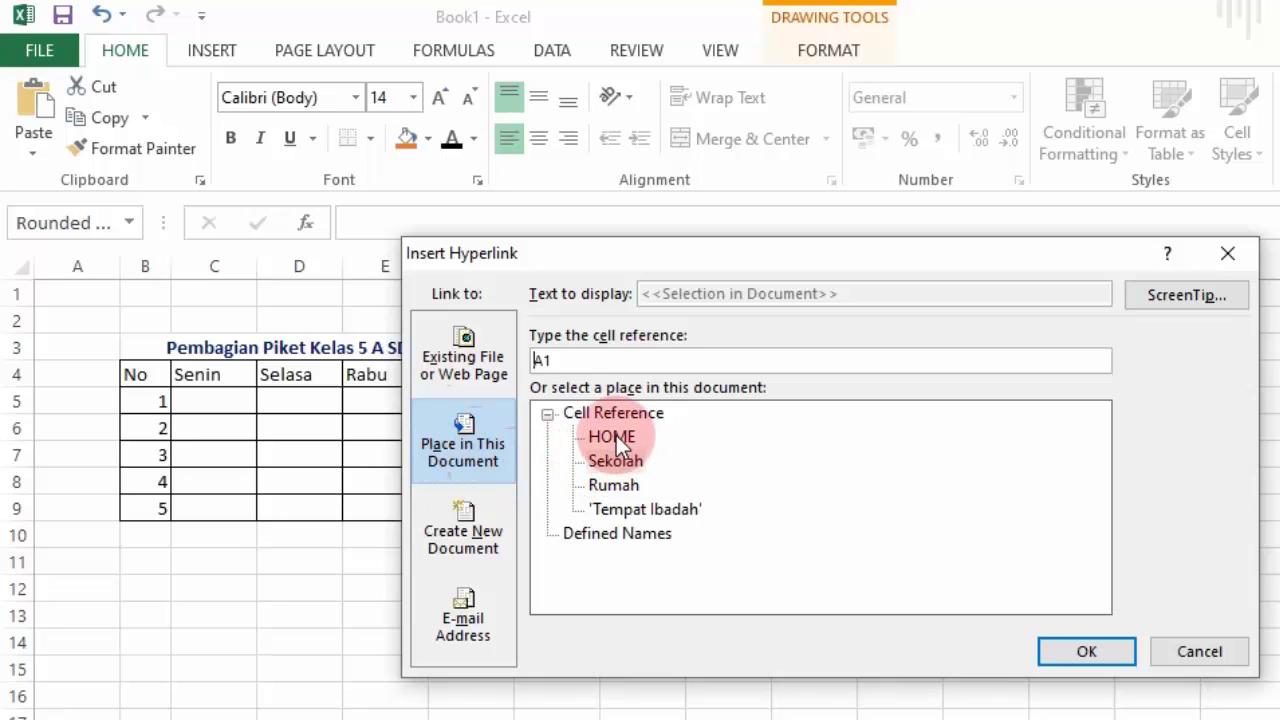
left_click(1098, 654)
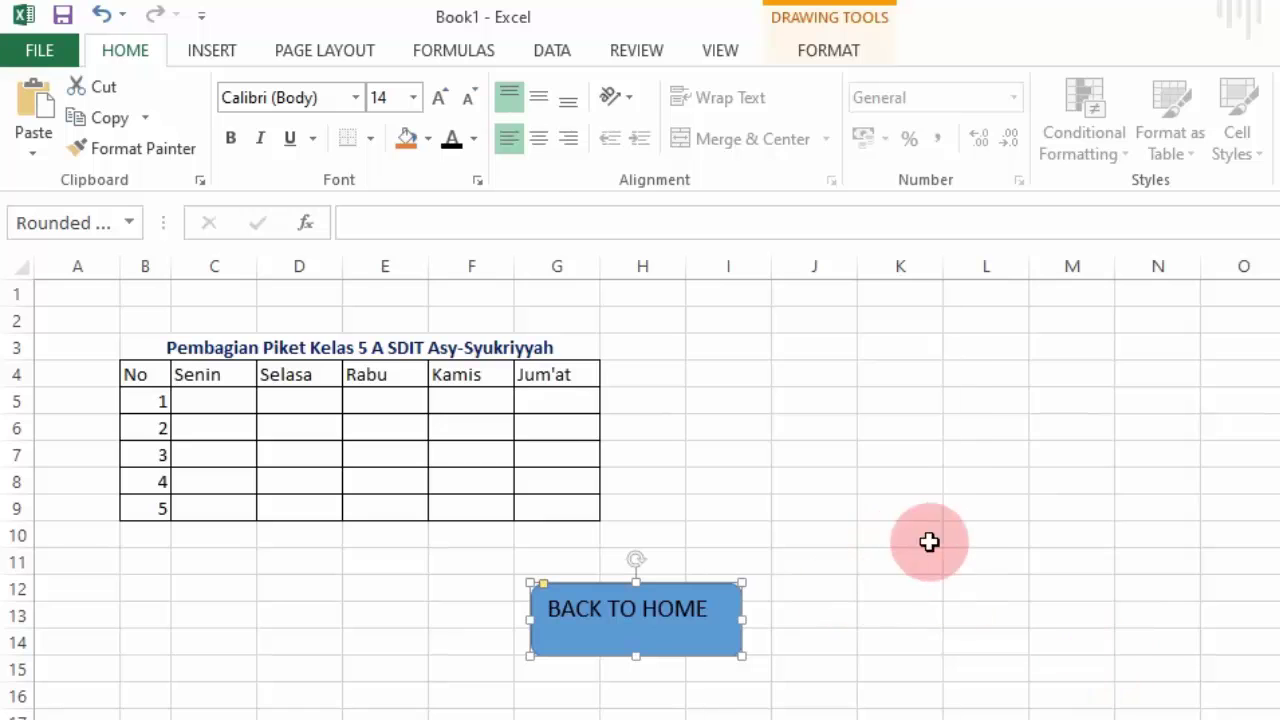
left_click(827, 526)
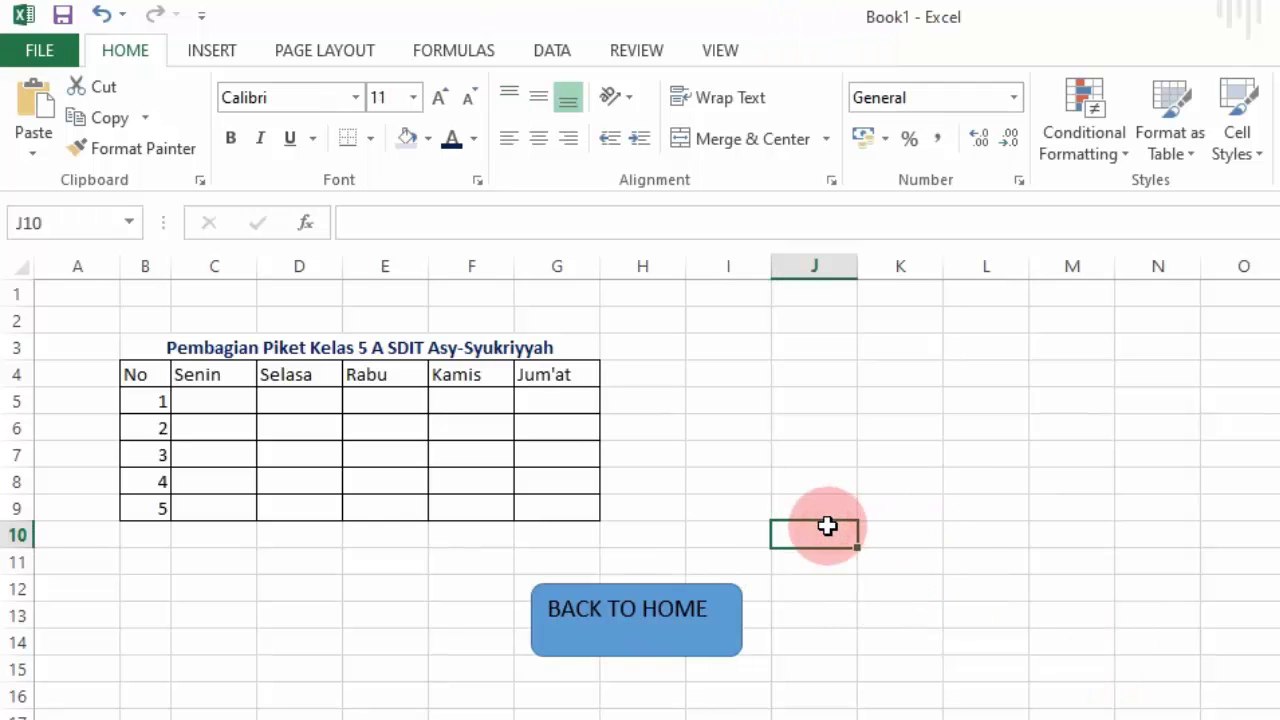
Test the BACK TO HOME and RUMAH links and revisit the button on the Sekolah sheet
left_click(493, 480)
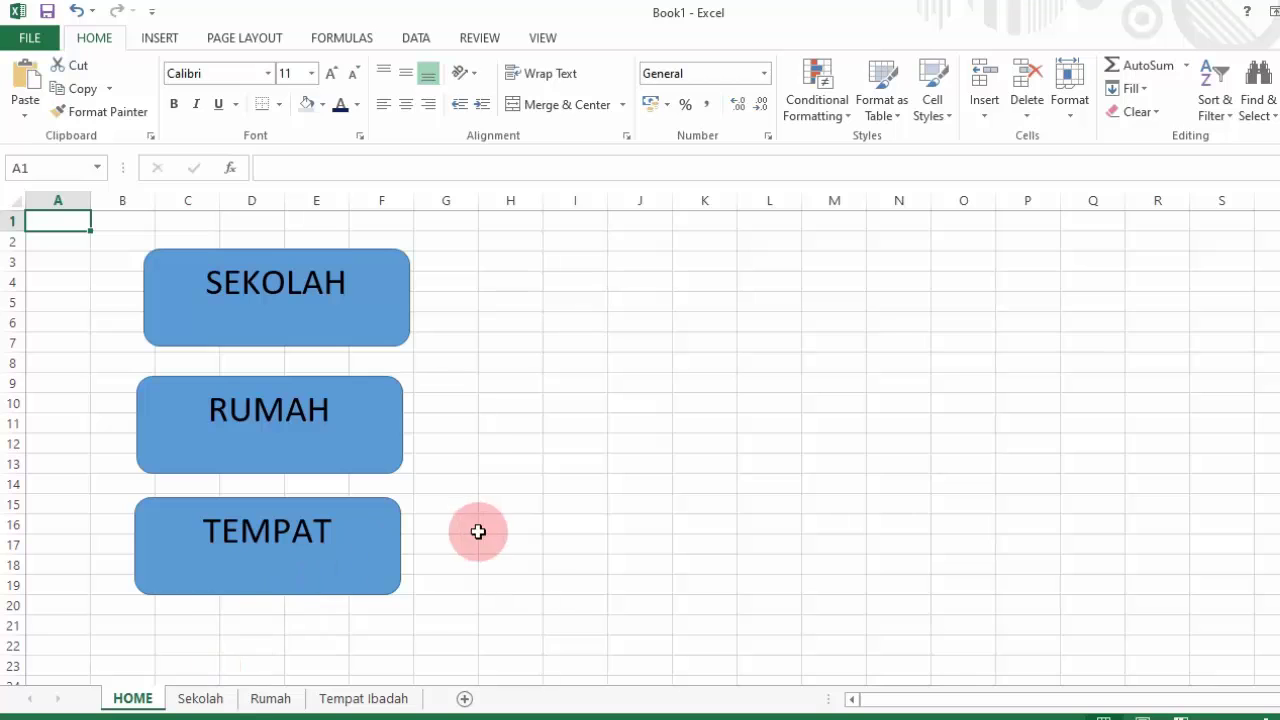
left_click(309, 446)
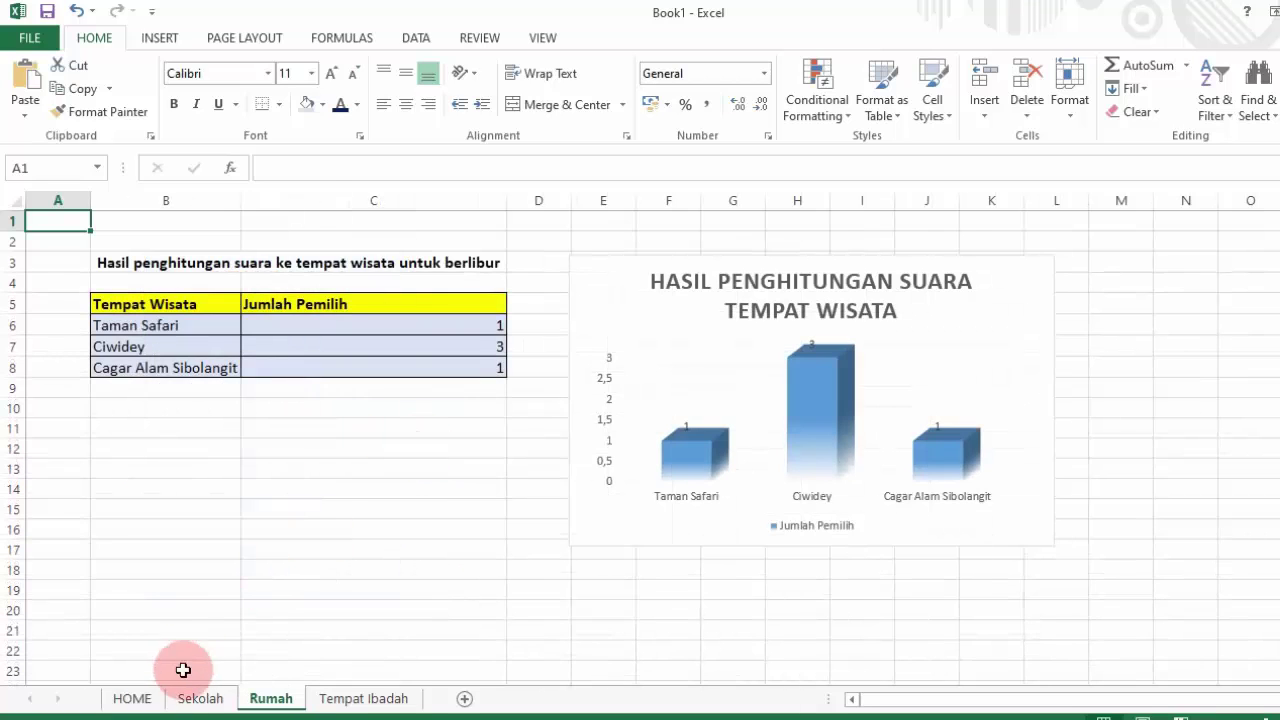
left_click(192, 699)
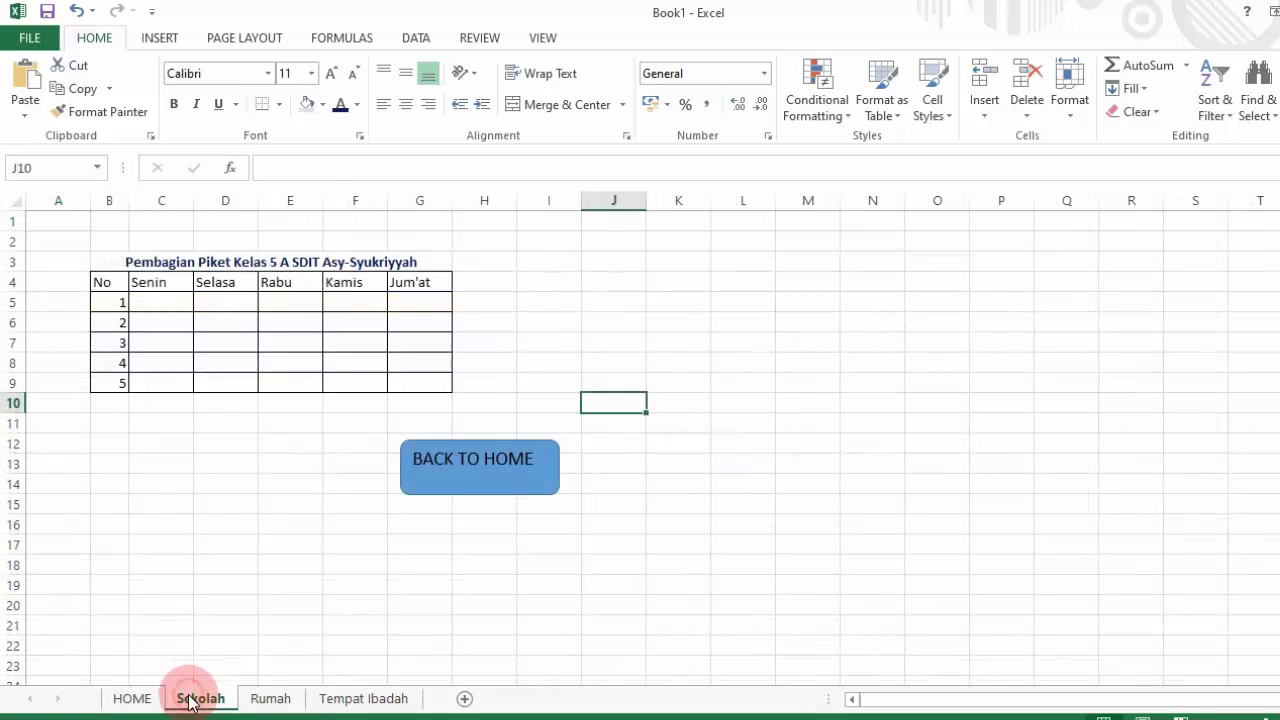
right_click(406, 484)
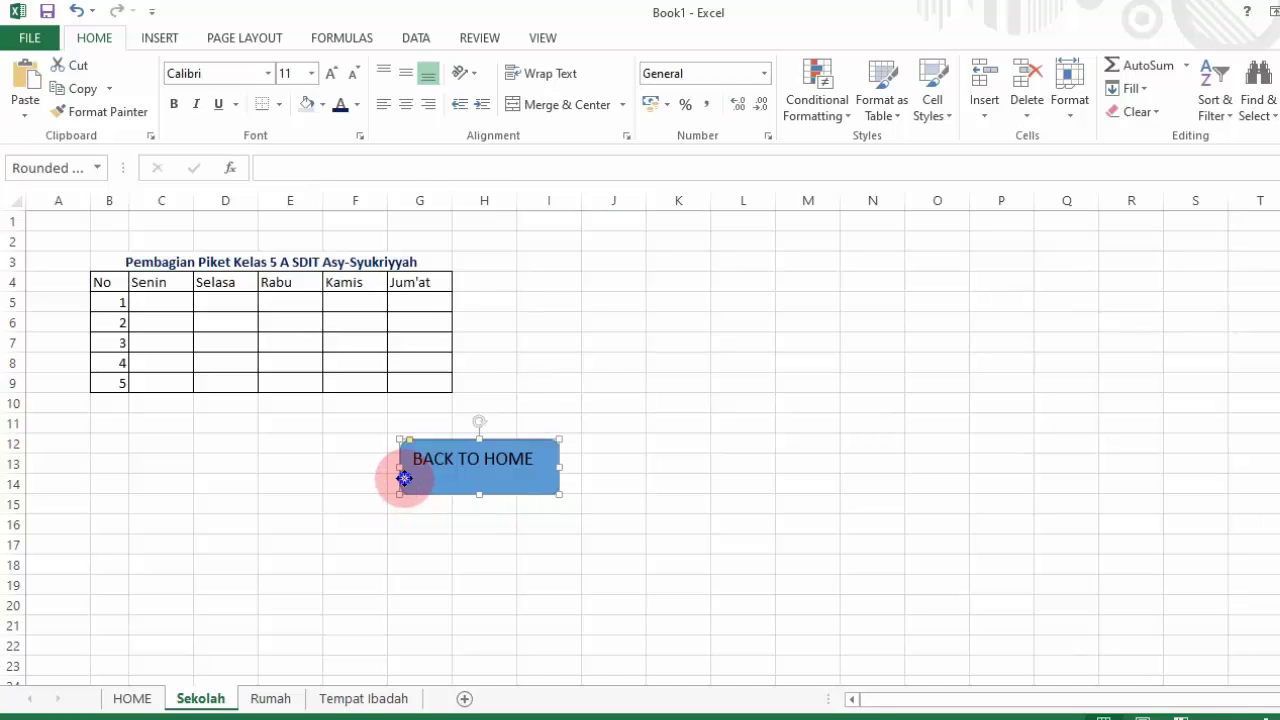
left_click(470, 337)
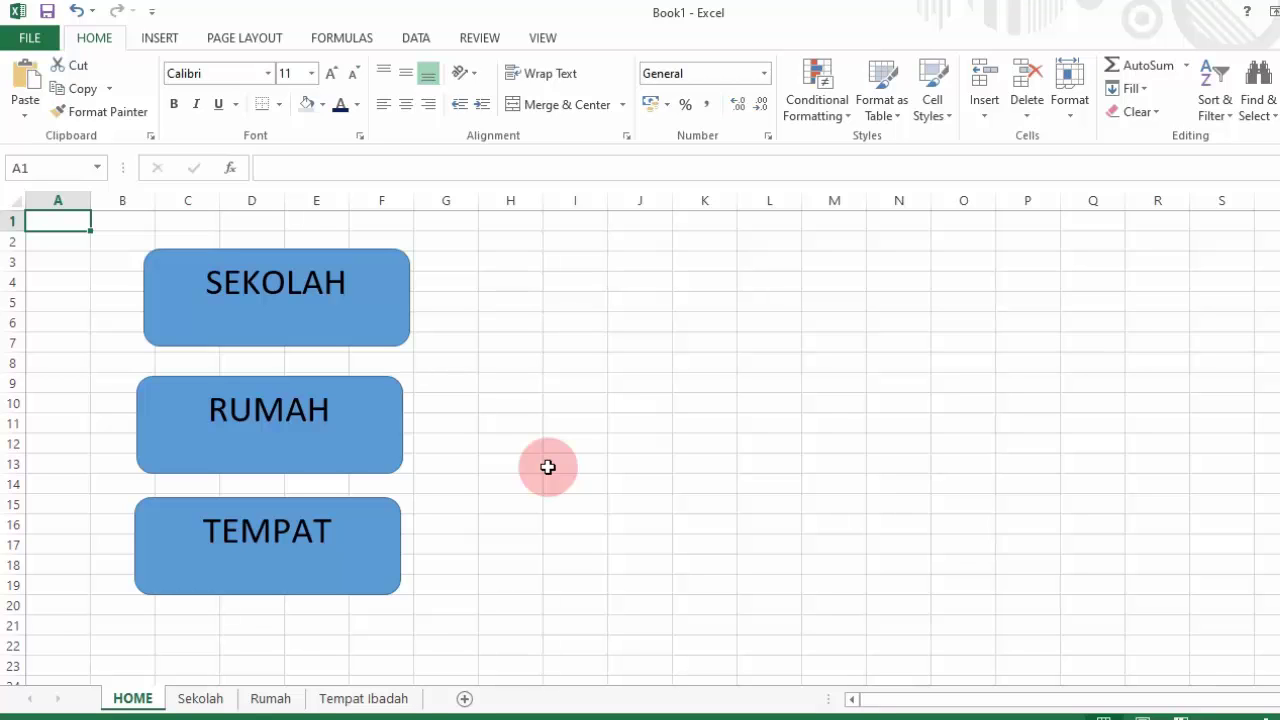
Save the workbook in the Documents folder under the name Hasil Musyawarah TIK, followed by the student's name and 5A
left_click(42, 38)
left_click(60, 223)
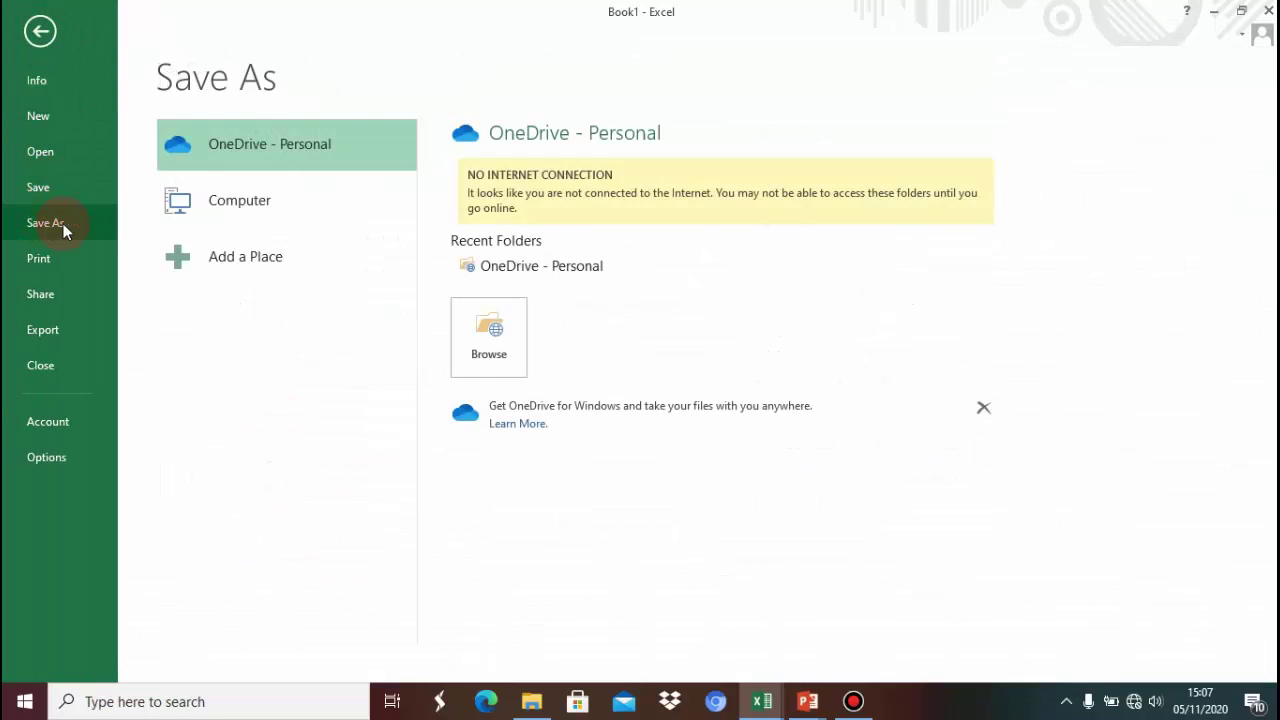
left_click(288, 215)
left_click(486, 437)
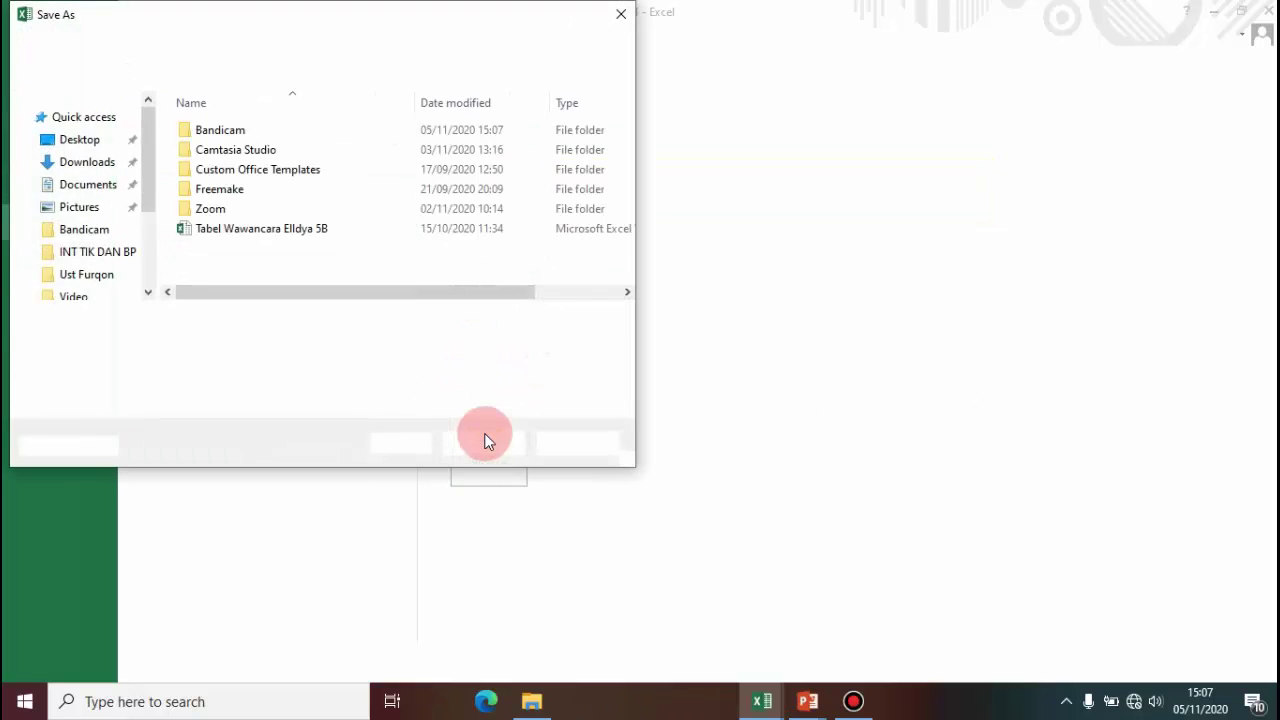
key("BackSpace")
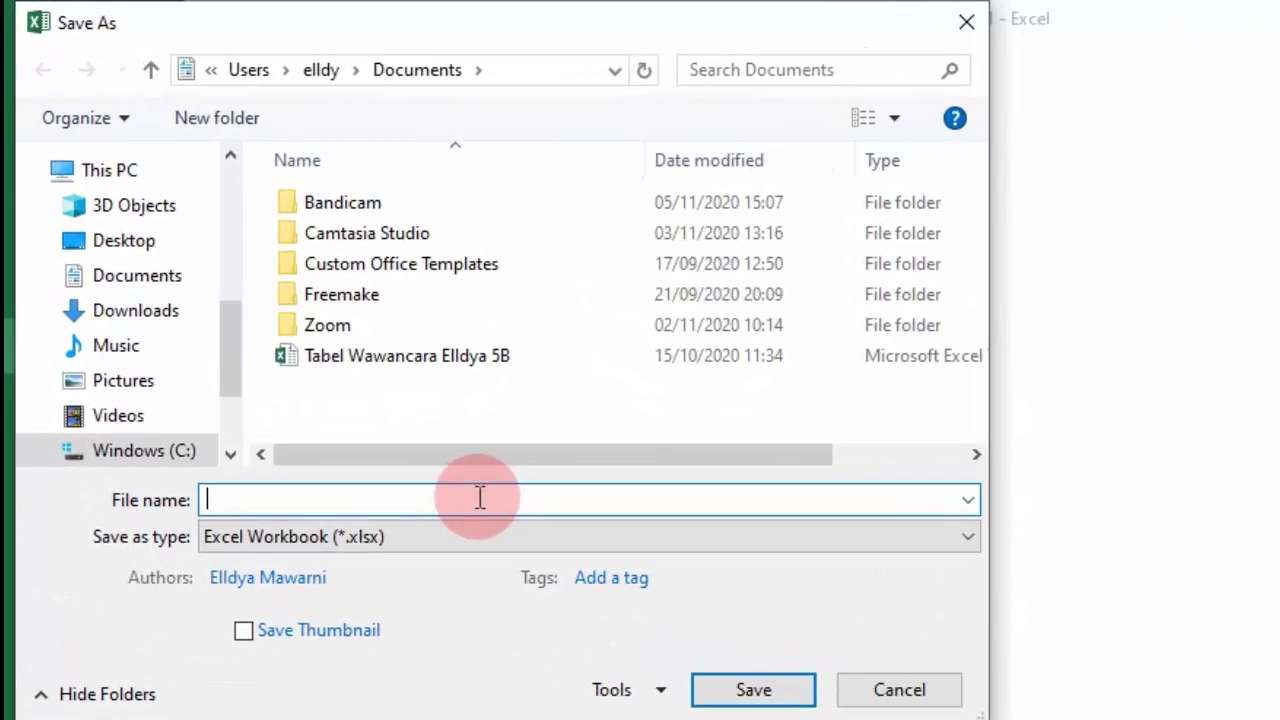
type("Hasil Musyawarah TIK")
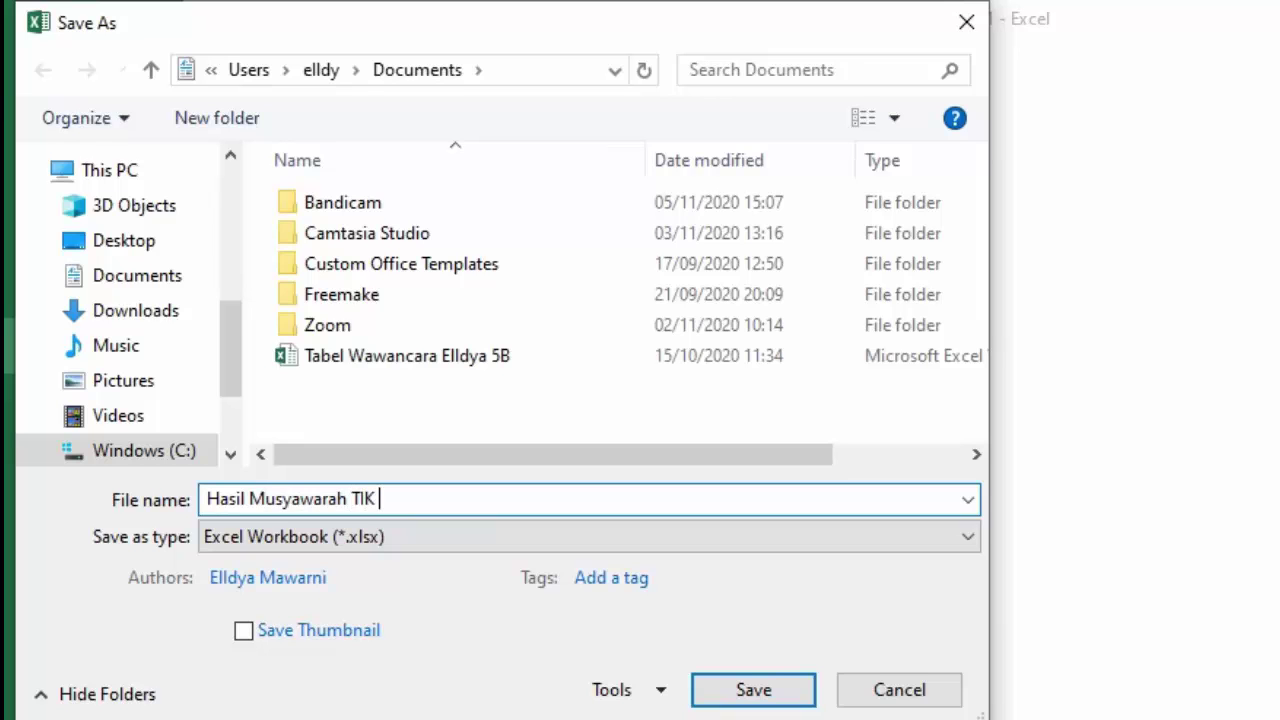
type(" Ellldya 5A")
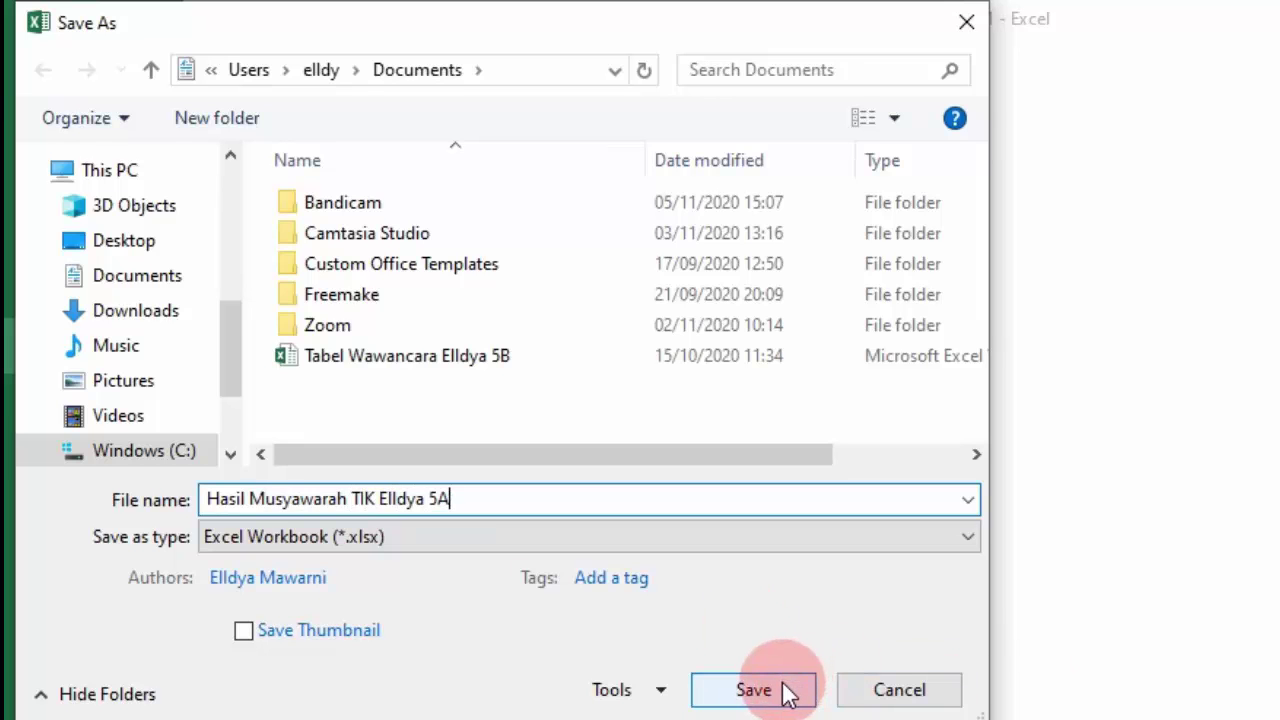
left_click(787, 693)
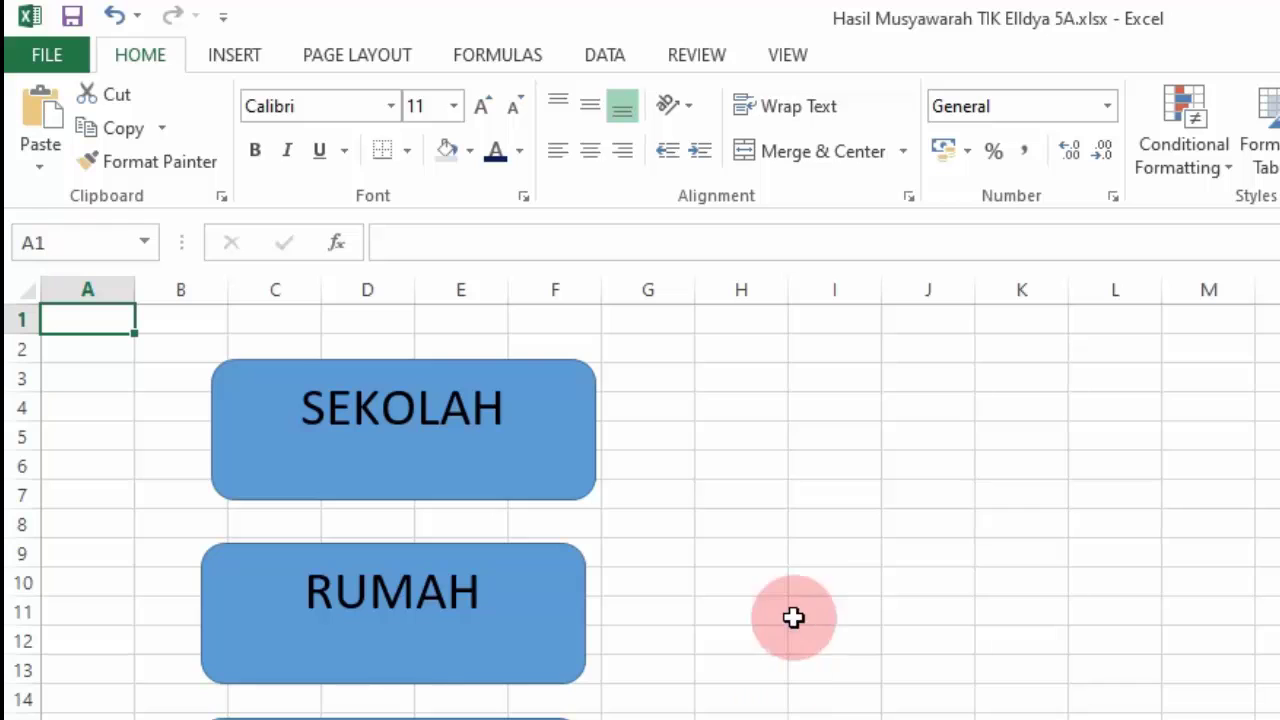